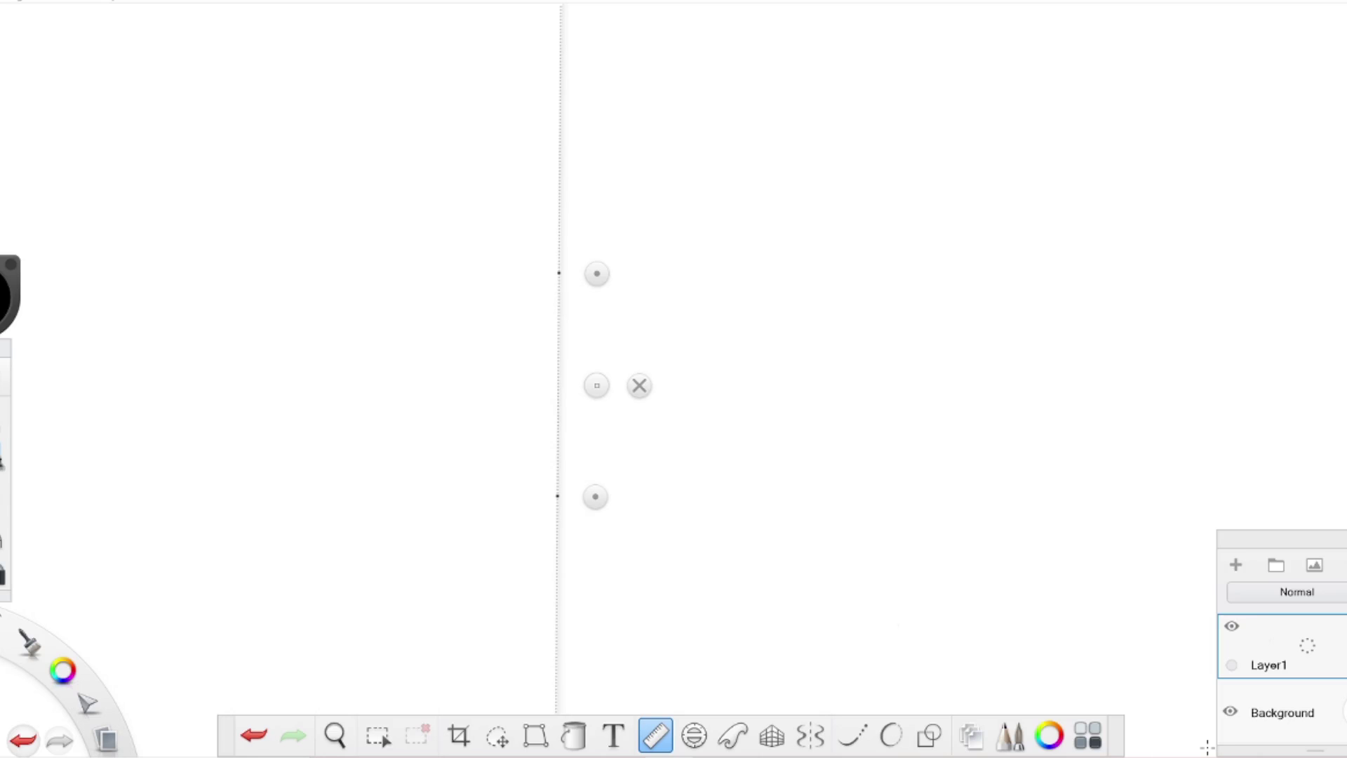
Step: Hide the ruler and handwrite the title "RADIATION POINT LIGHT SOURCE" in the canvas's upper-left area
{"action": "left_click", "coordinate": [639, 385]}
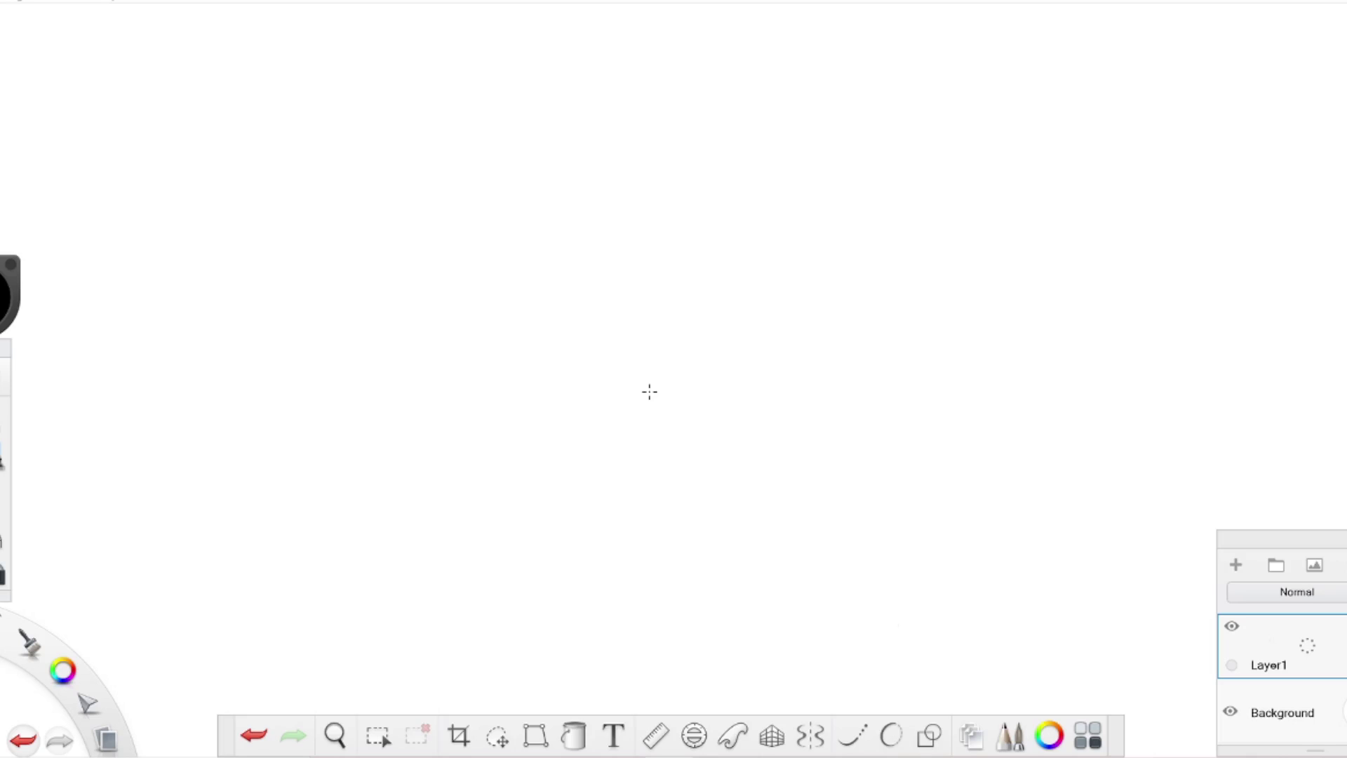
{"action": "left_click", "coordinate": [4, 493]}
{"action": "mouse_move", "coordinate": [128, 110]}
{"action": "left_mouse_down"}
{"action": "mouse_move", "coordinate": [145, 95]}
{"action": "mouse_move", "coordinate": [169, 105]}
{"action": "mouse_move", "coordinate": [174, 82]}
{"action": "mouse_move", "coordinate": [211, 81]}
{"action": "mouse_move", "coordinate": [282, 48]}
{"action": "left_mouse_up"}
{"action": "mouse_move", "coordinate": [149, 131]}
{"action": "left_mouse_down"}
{"action": "mouse_move", "coordinate": [158, 147]}
{"action": "mouse_move", "coordinate": [193, 104]}
{"action": "mouse_move", "coordinate": [272, 62]}
{"action": "left_mouse_up"}
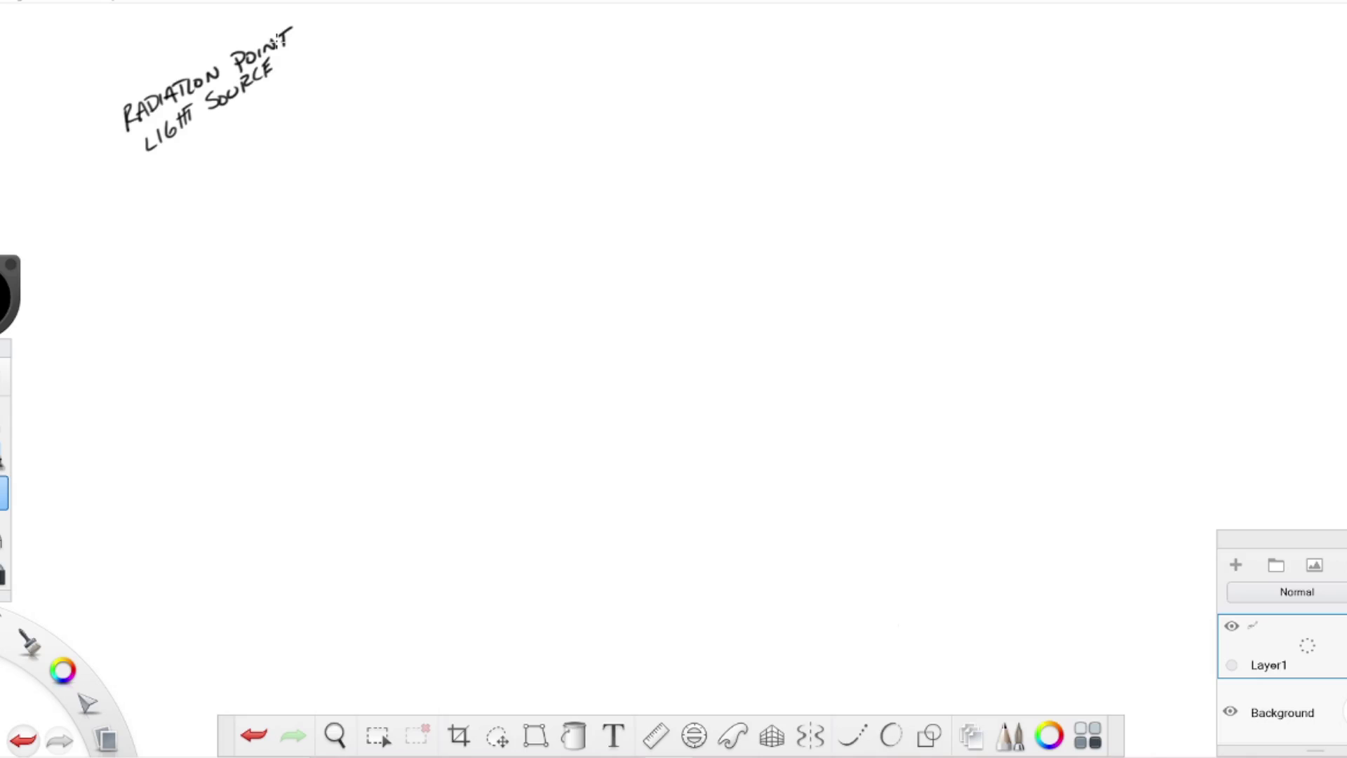
Step: Draw a tall straight black vertical line with the ruler just beside the handwritten title
{"action": "left_click", "coordinate": [655, 736]}
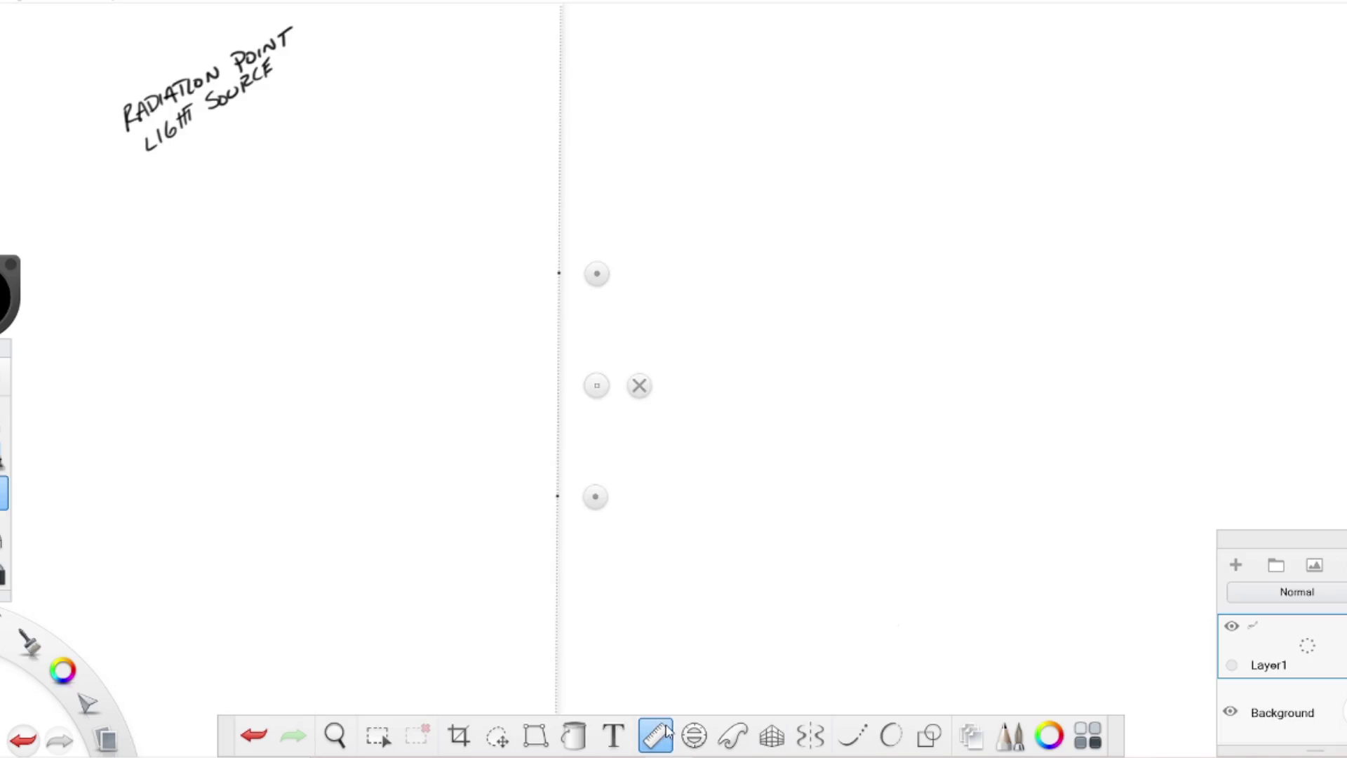
{"action": "left_click_drag", "start_coordinate": [597, 385], "coordinate": [372, 210]}
{"action": "left_click_drag", "start_coordinate": [334, 93], "coordinate": [333, 408]}
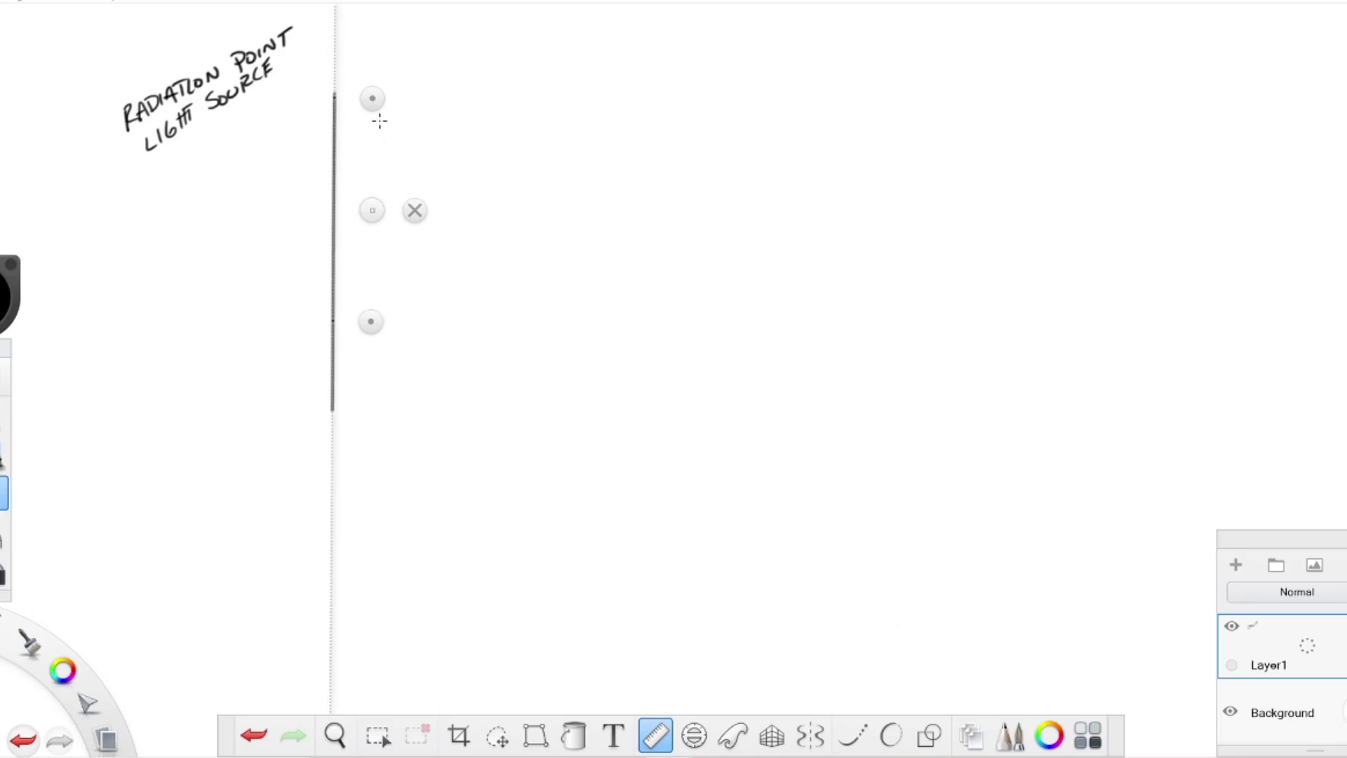
Step: Draw a long horizontal black ground line through the vertical line's lower end with the ruler, and hide the ruler
{"action": "left_click_drag", "start_coordinate": [371, 98], "coordinate": [572, 360]}
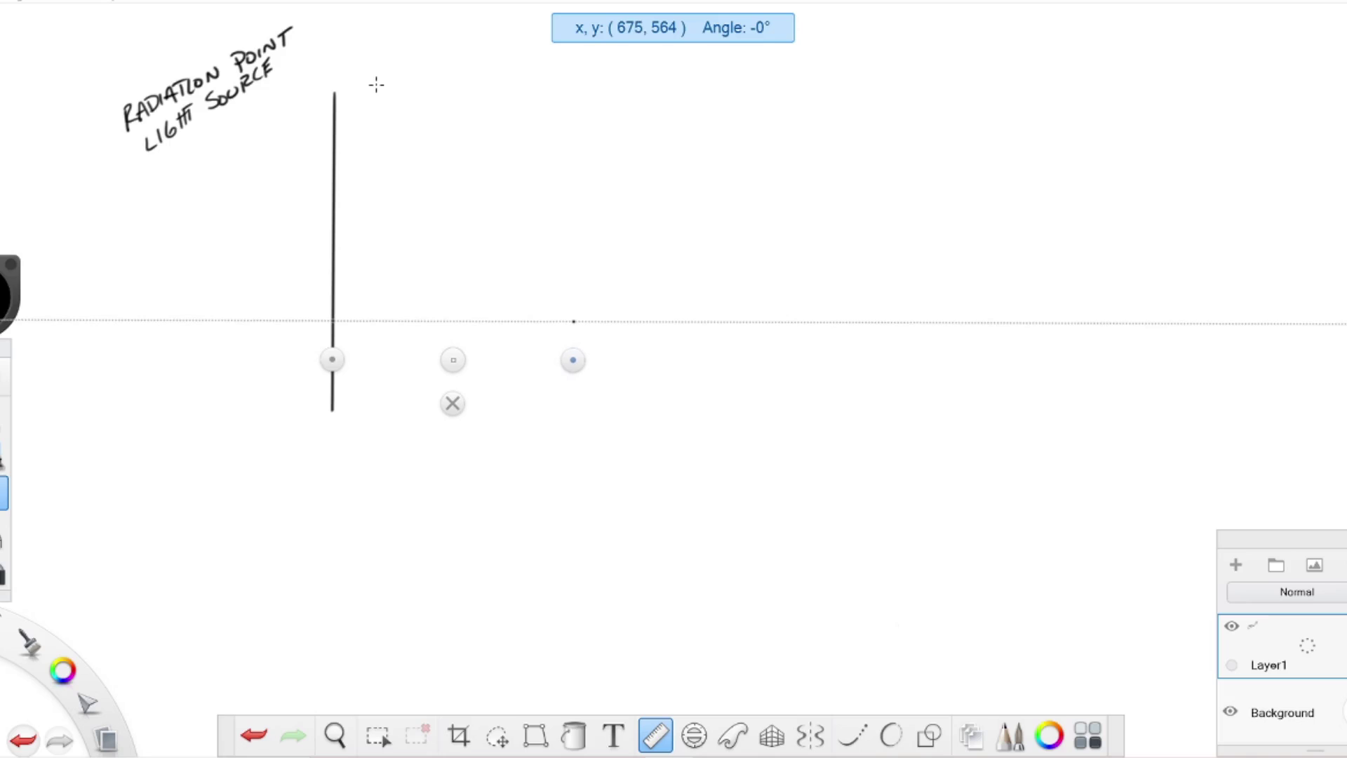
{"action": "left_click_drag", "start_coordinate": [453, 358], "coordinate": [443, 438]}
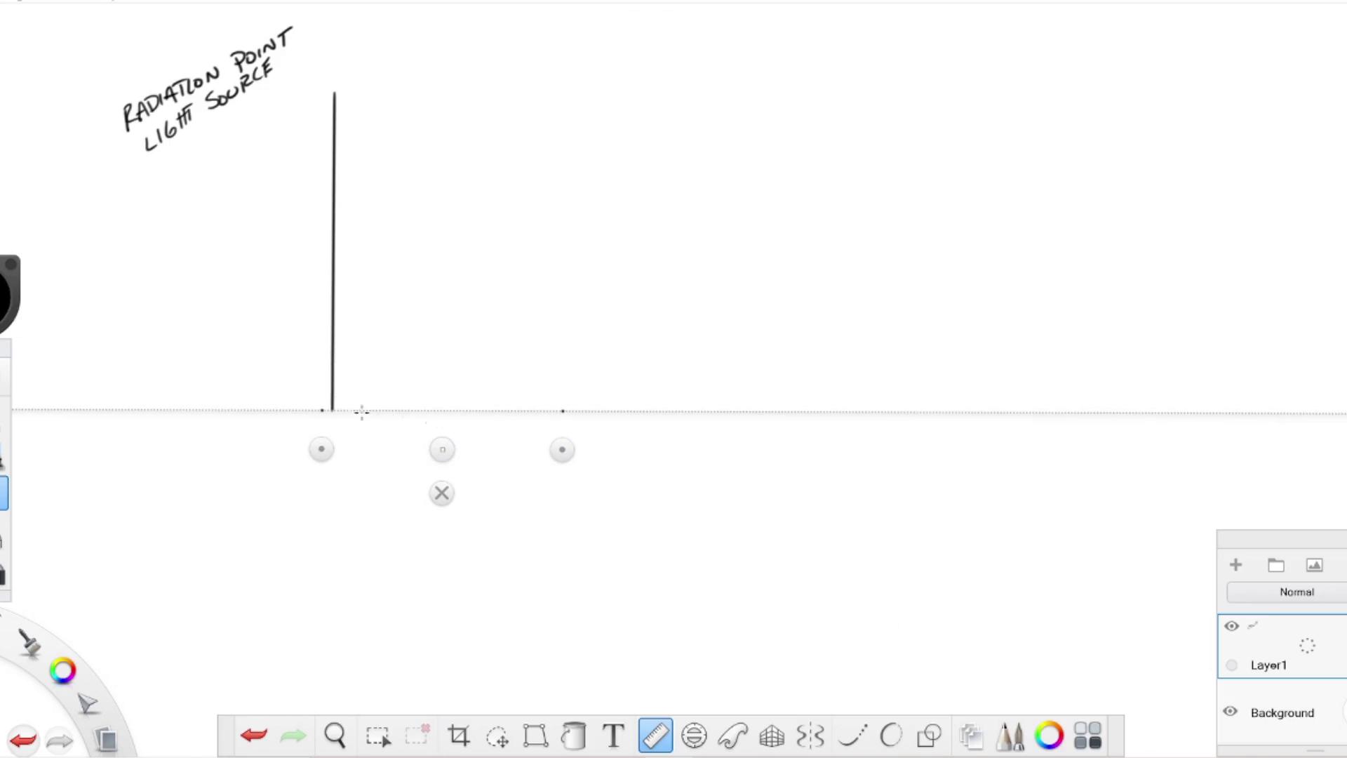
{"action": "mouse_move", "coordinate": [333, 410]}
{"action": "left_mouse_down"}
{"action": "mouse_move", "coordinate": [175, 409]}
{"action": "mouse_move", "coordinate": [891, 412]}
{"action": "left_mouse_up"}
{"action": "left_click", "coordinate": [442, 493]}
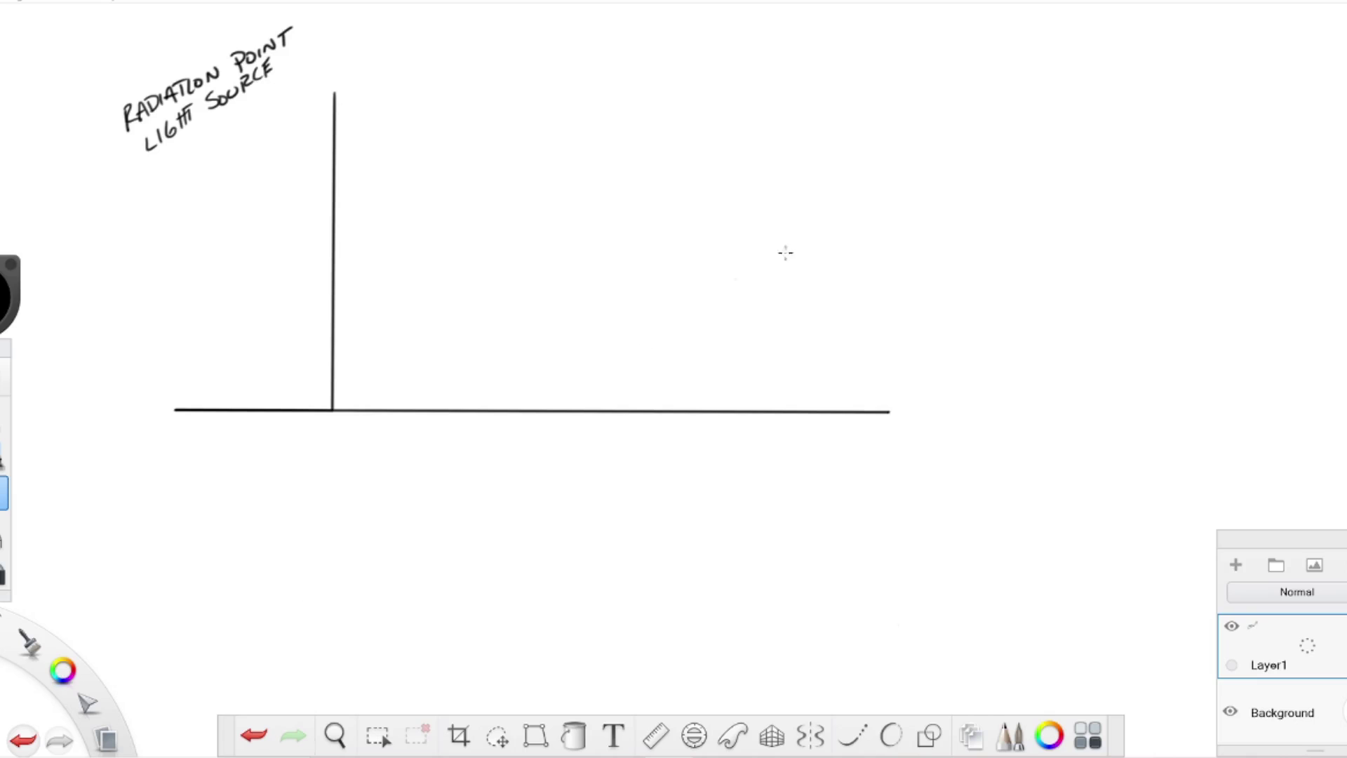
Step: Draw an arrow pointing at the vertical line's upper end and handwrite "LIGHT SOURCE" beside it
{"action": "left_click_drag", "start_coordinate": [370, 48], "coordinate": [352, 78]}
{"action": "mouse_move", "coordinate": [390, 32]}
{"action": "left_mouse_down"}
{"action": "mouse_move", "coordinate": [396, 44]}
{"action": "mouse_move", "coordinate": [420, 37]}
{"action": "mouse_move", "coordinate": [427, 12]}
{"action": "left_mouse_up"}
{"action": "mouse_move", "coordinate": [394, 57]}
{"action": "left_mouse_down"}
{"action": "mouse_move", "coordinate": [385, 74]}
{"action": "mouse_move", "coordinate": [442, 35]}
{"action": "left_mouse_up"}
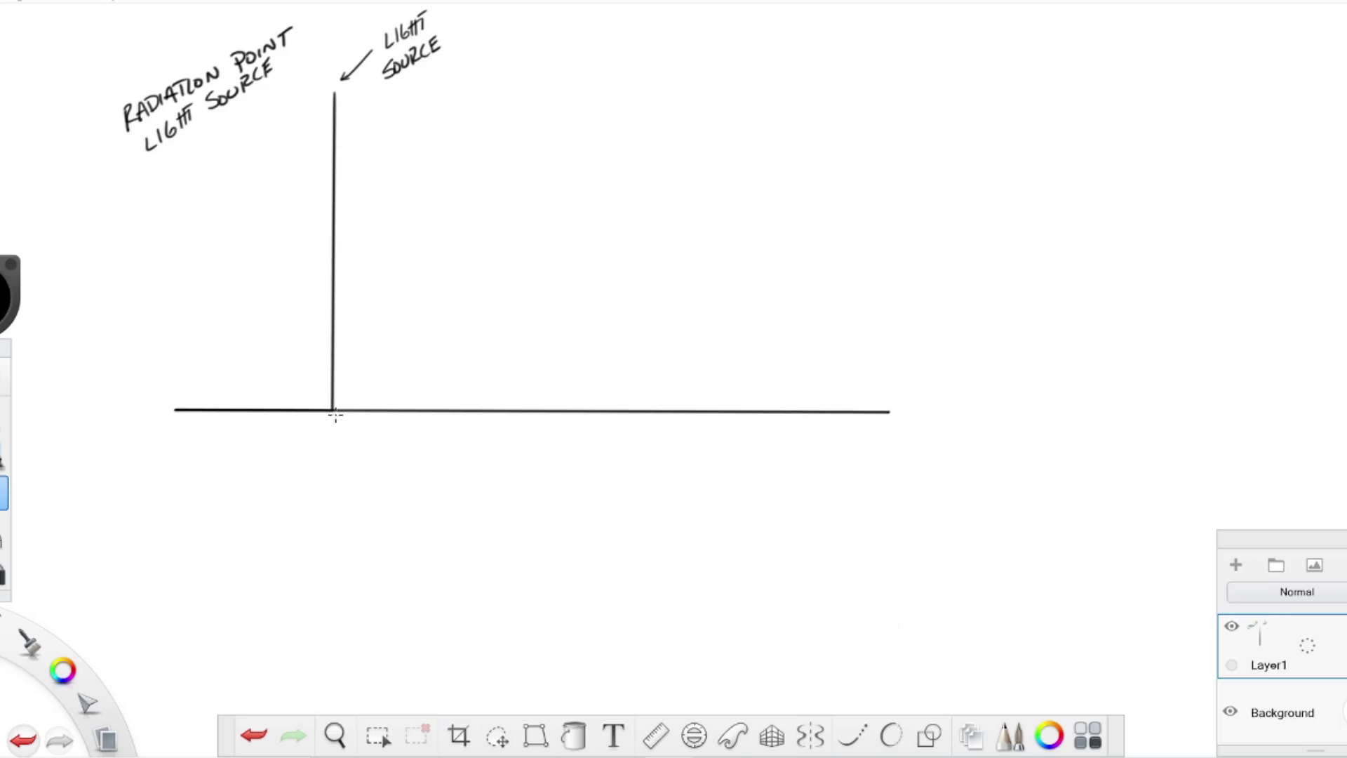
Step: Mark the vertical line's base with an X and handwrite "RAD" and "RADIATION POINT" beneath it
{"action": "left_click_drag", "start_coordinate": [327, 404], "coordinate": [338, 416]}
{"action": "mouse_move", "coordinate": [338, 404]}
{"action": "left_mouse_down"}
{"action": "mouse_move", "coordinate": [323, 443]}
{"action": "mouse_move", "coordinate": [353, 435]}
{"action": "mouse_move", "coordinate": [330, 481]}
{"action": "mouse_move", "coordinate": [399, 449]}
{"action": "mouse_move", "coordinate": [403, 476]}
{"action": "mouse_move", "coordinate": [355, 504]}
{"action": "mouse_move", "coordinate": [402, 468]}
{"action": "left_mouse_up"}
{"action": "left_click_drag", "start_coordinate": [395, 470], "coordinate": [396, 490]}
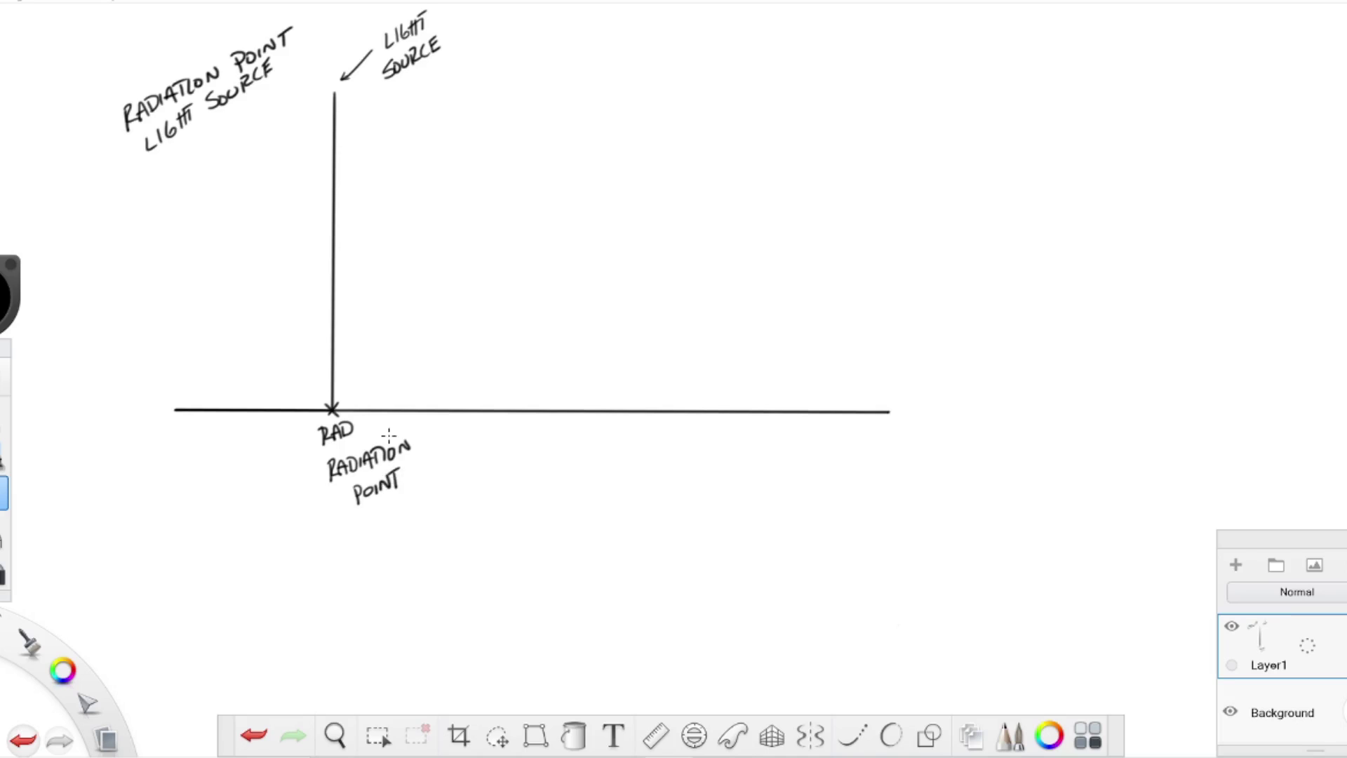
Step: Draw a short vertical black line with the ruler, standing on the ground line between the radiation point and its far end
{"action": "key", "text": "r"}
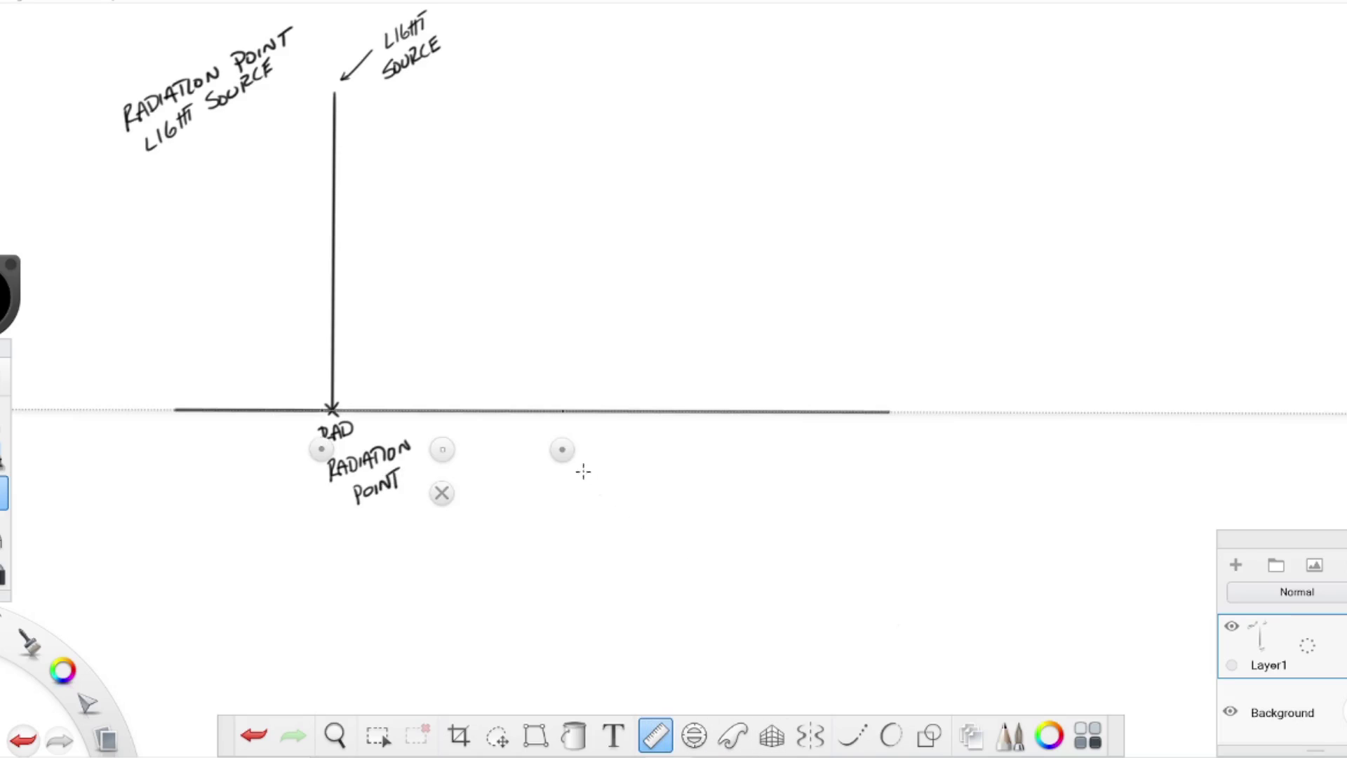
{"action": "left_click_drag", "start_coordinate": [581, 469], "coordinate": [571, 461]}
{"action": "left_click_drag", "start_coordinate": [537, 357], "coordinate": [361, 230]}
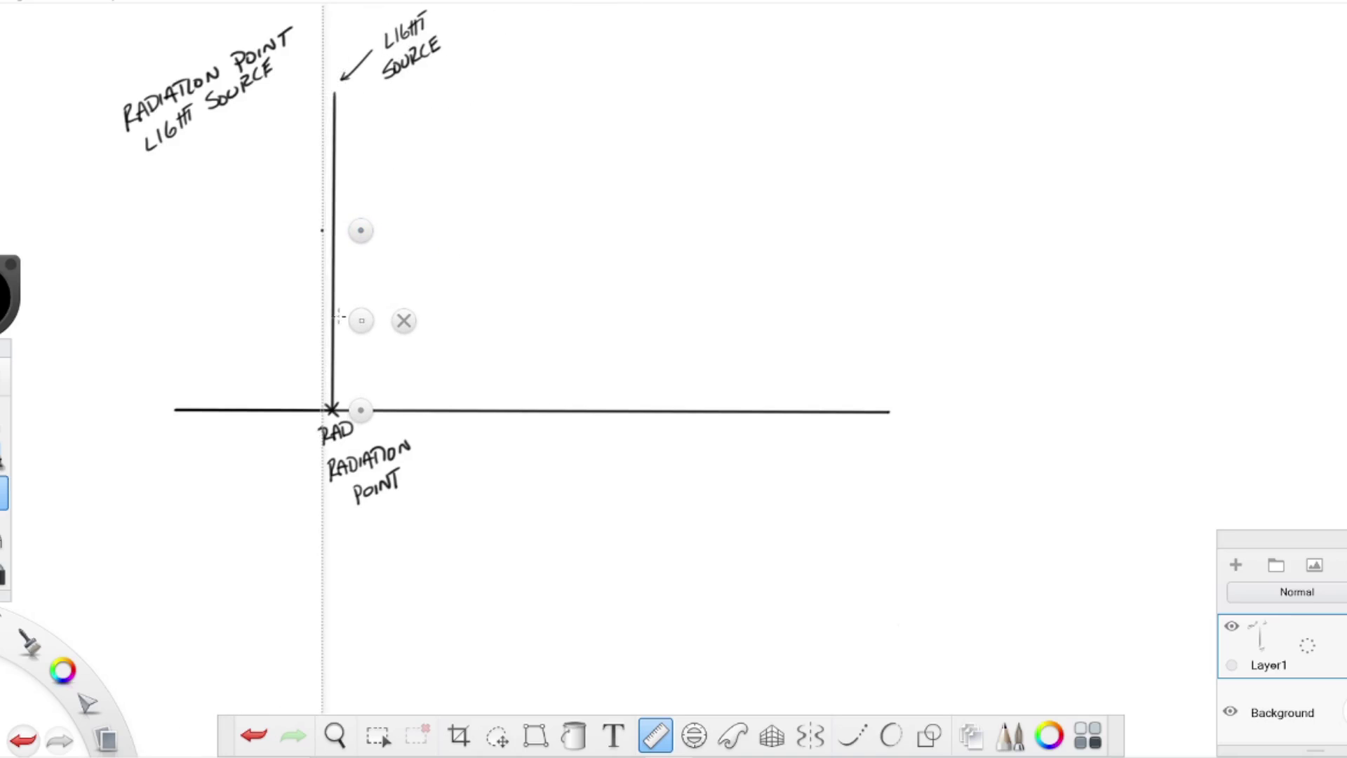
{"action": "mouse_move", "coordinate": [360, 320]}
{"action": "left_mouse_down"}
{"action": "mouse_move", "coordinate": [512, 372]}
{"action": "mouse_move", "coordinate": [536, 340]}
{"action": "mouse_move", "coordinate": [562, 335]}
{"action": "mouse_move", "coordinate": [525, 333]}
{"action": "mouse_move", "coordinate": [526, 403]}
{"action": "left_mouse_up"}
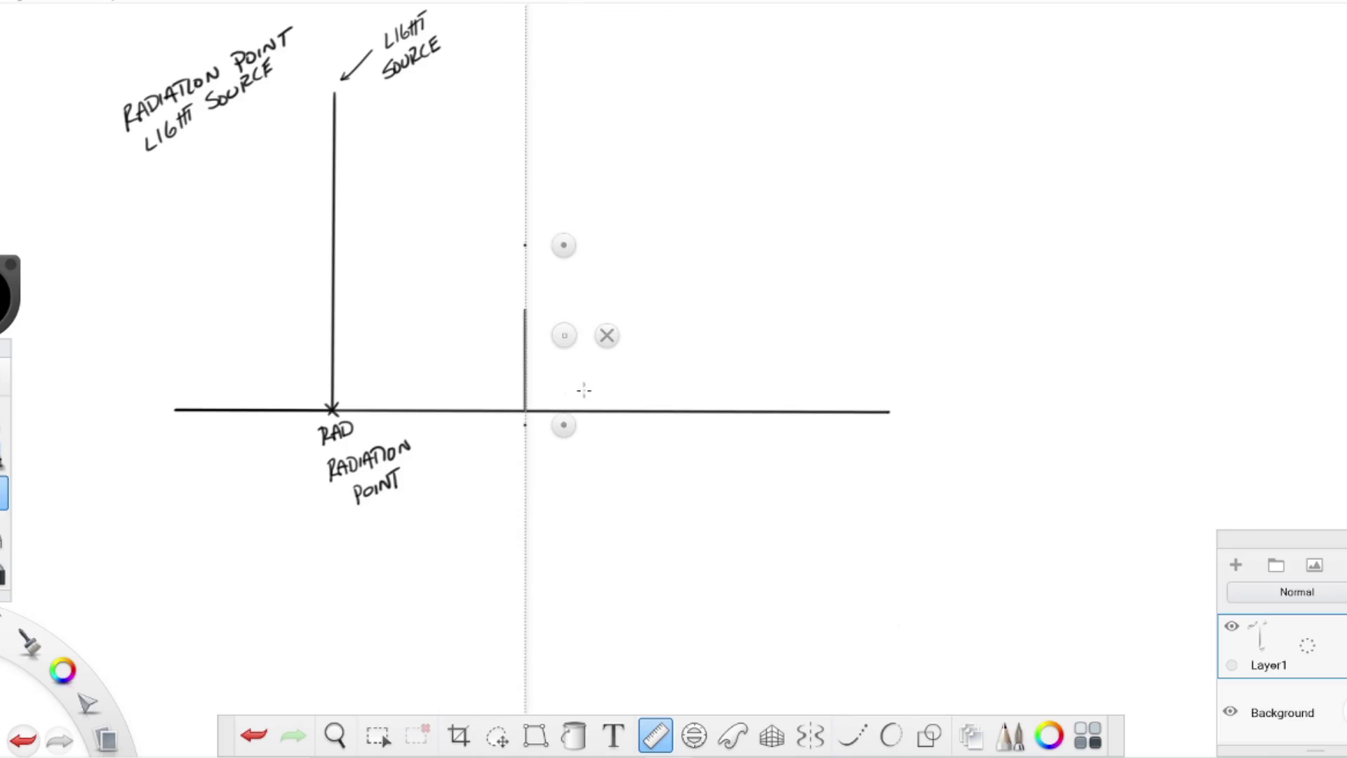
{"action": "key", "text": "r"}
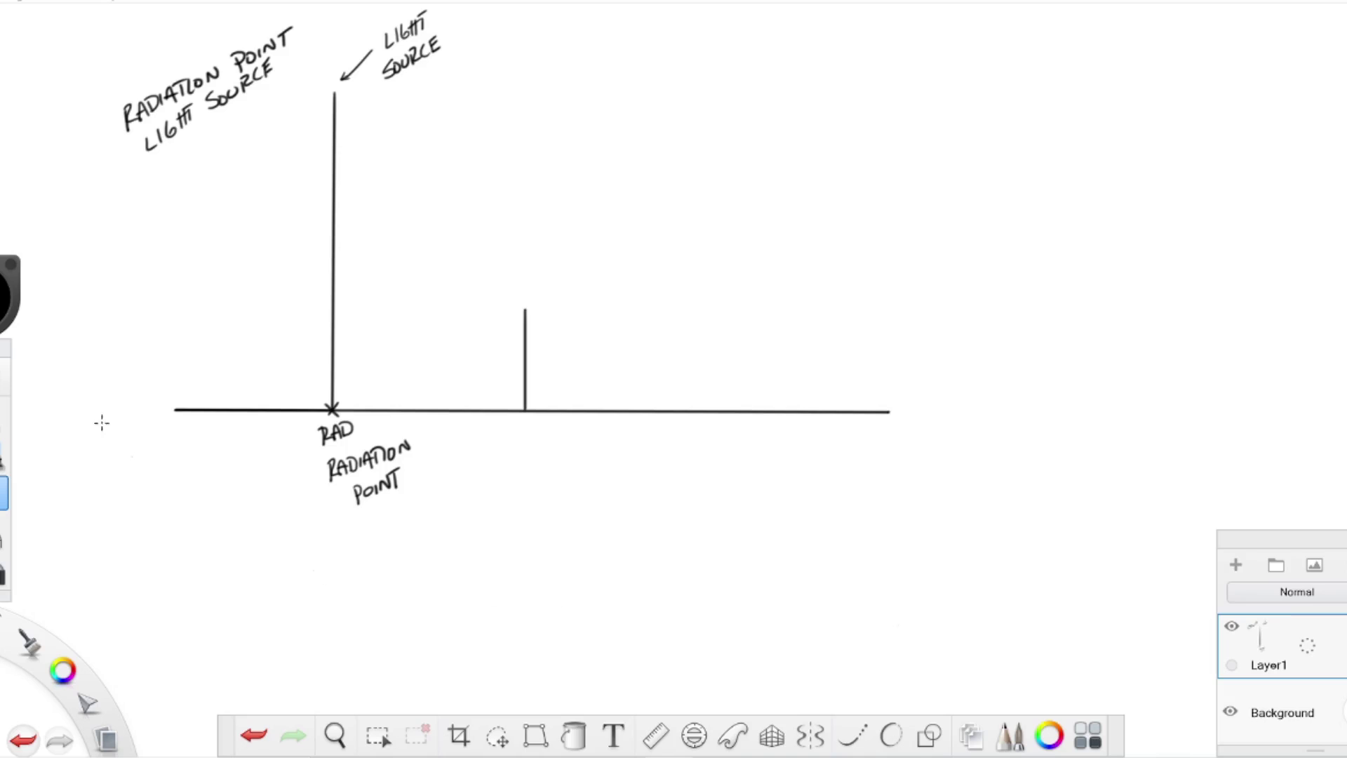
Step: Draw a straight blue line from the light source through the short vertical line's upper end to the ground line
{"action": "left_click", "coordinate": [10, 309]}
{"action": "left_click", "coordinate": [8, 350]}
{"action": "left_click", "coordinate": [930, 736]}
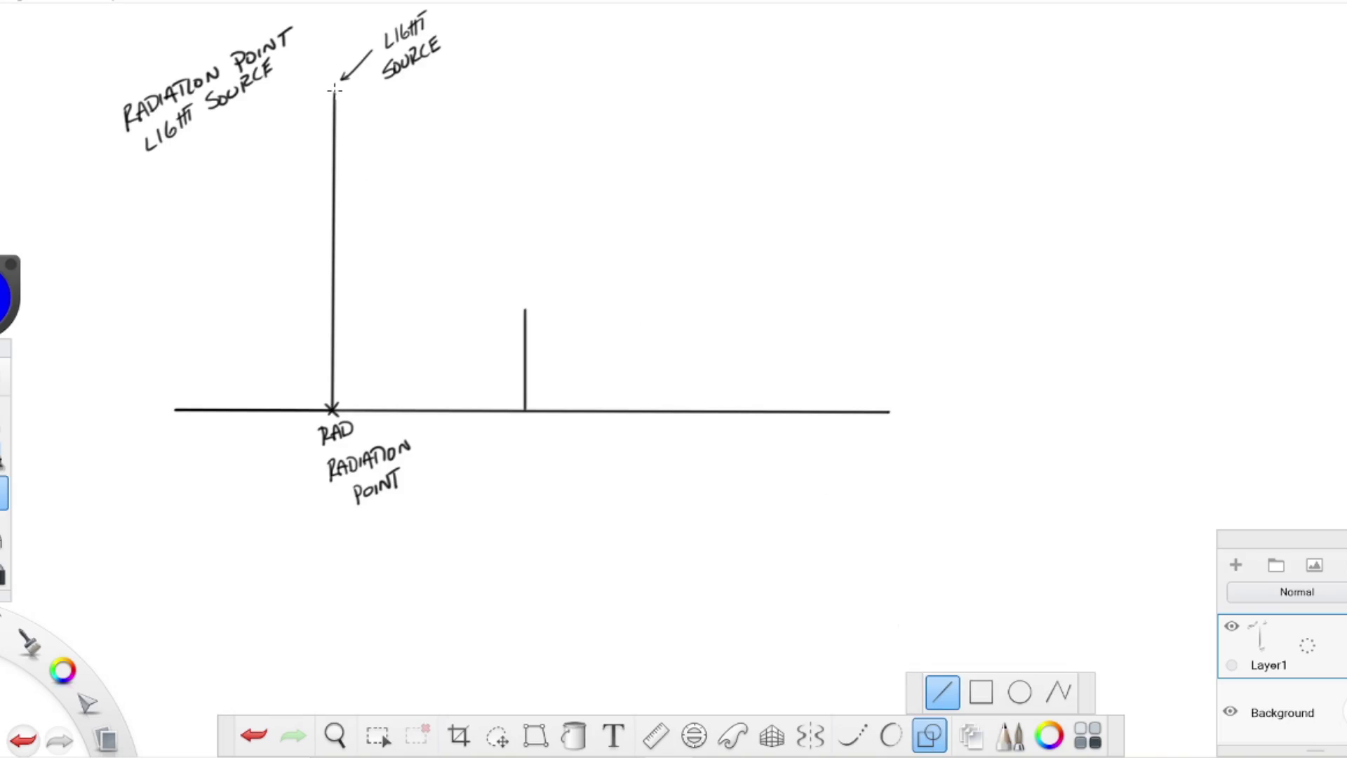
{"action": "left_click_drag", "start_coordinate": [334, 92], "coordinate": [613, 408]}
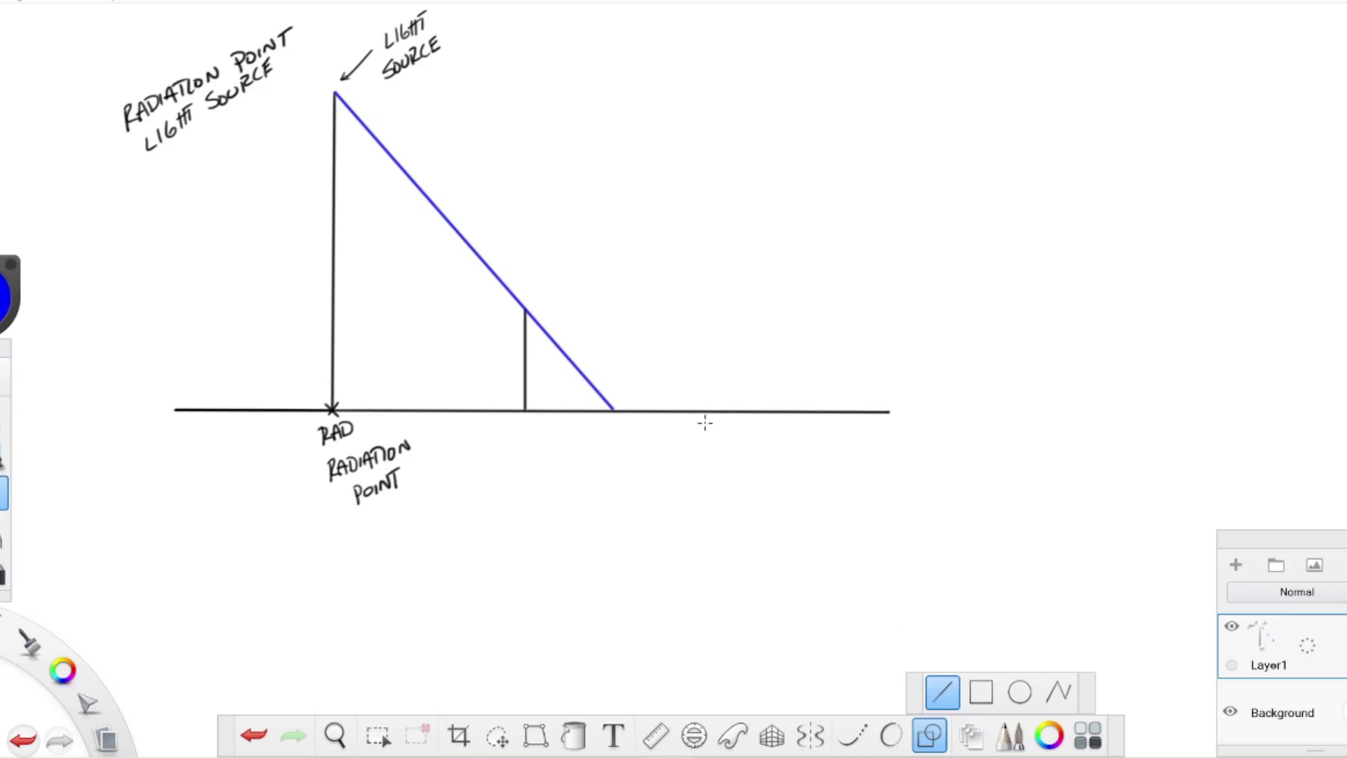
Step: Draw a blue arrow along the ground from the short vertical line, with a tick where the light ray lands
{"action": "left_click_drag", "start_coordinate": [524, 402], "coordinate": [906, 404]}
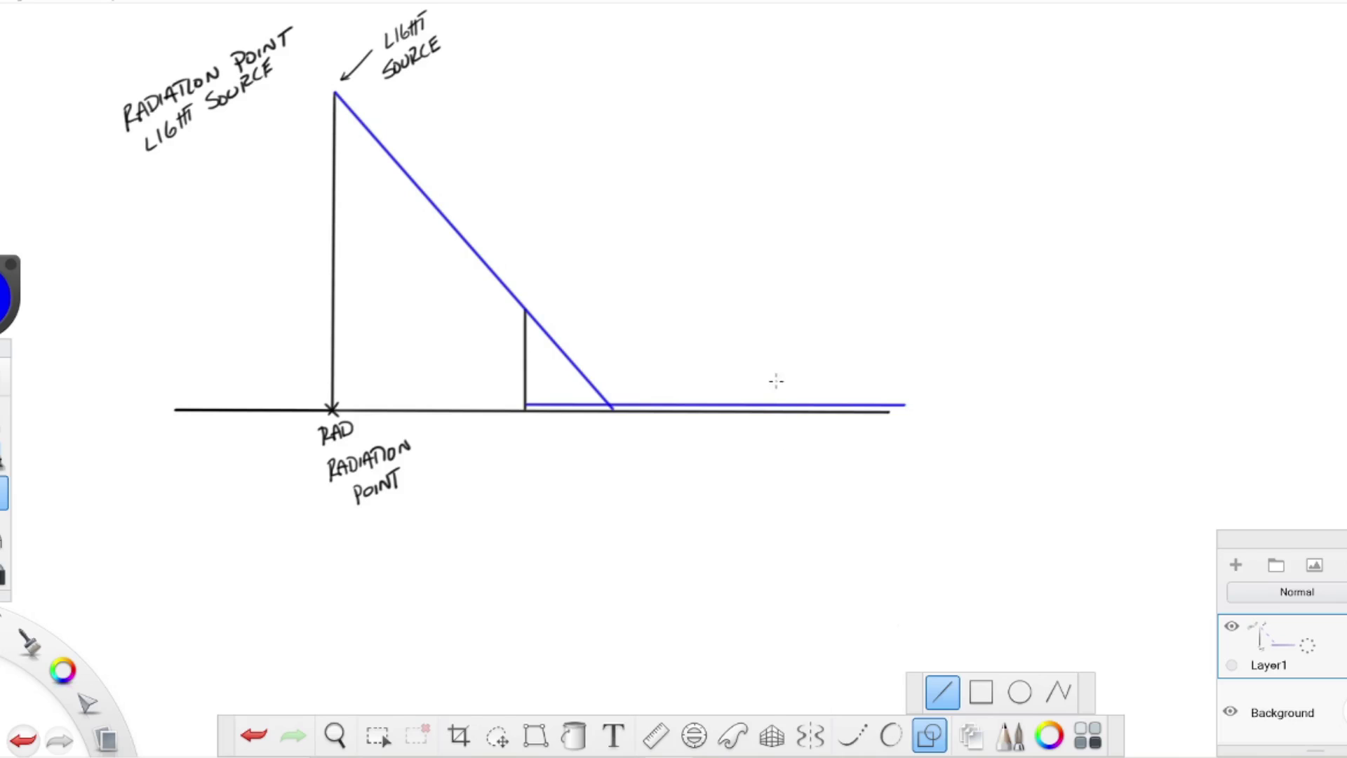
{"action": "mouse_move", "coordinate": [888, 392]}
{"action": "left_mouse_down"}
{"action": "mouse_move", "coordinate": [917, 404]}
{"action": "mouse_move", "coordinate": [888, 412]}
{"action": "left_mouse_up"}
{"action": "left_click_drag", "start_coordinate": [612, 395], "coordinate": [613, 417]}
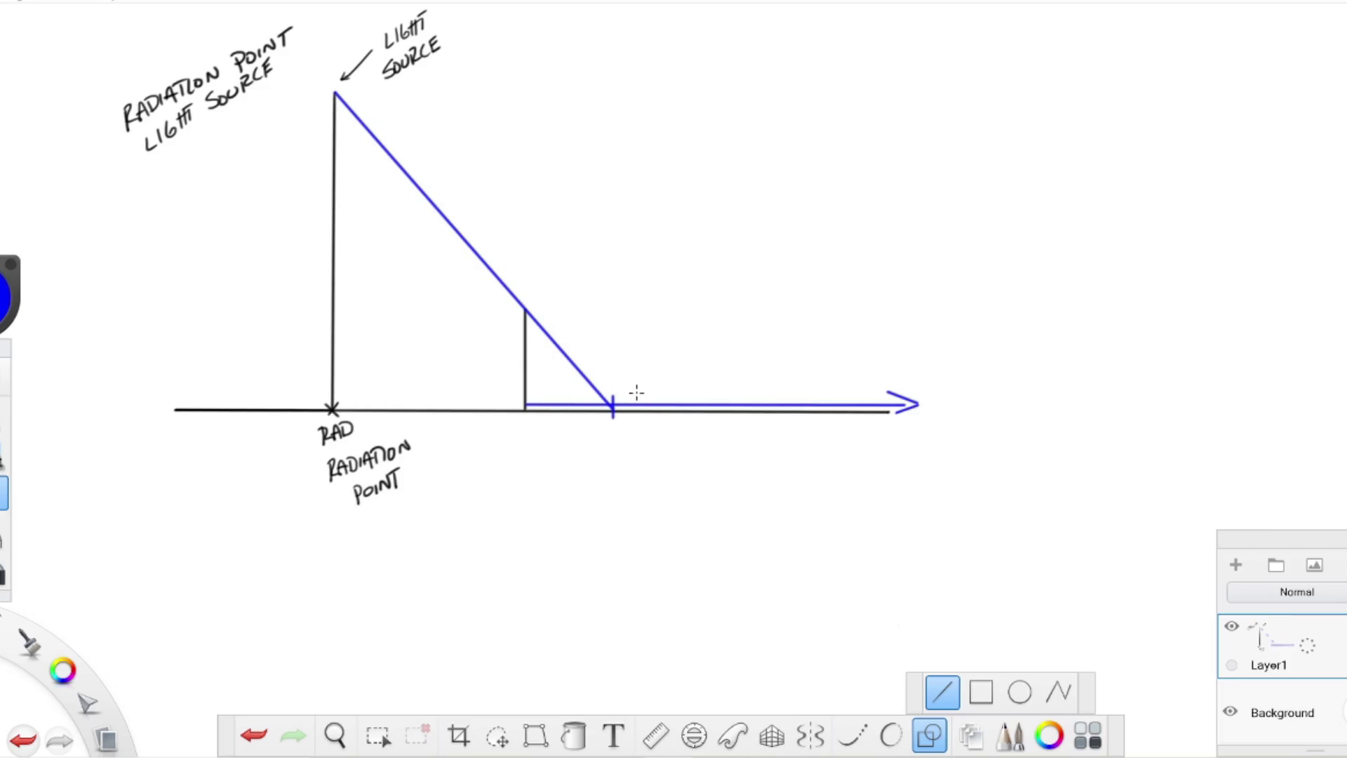
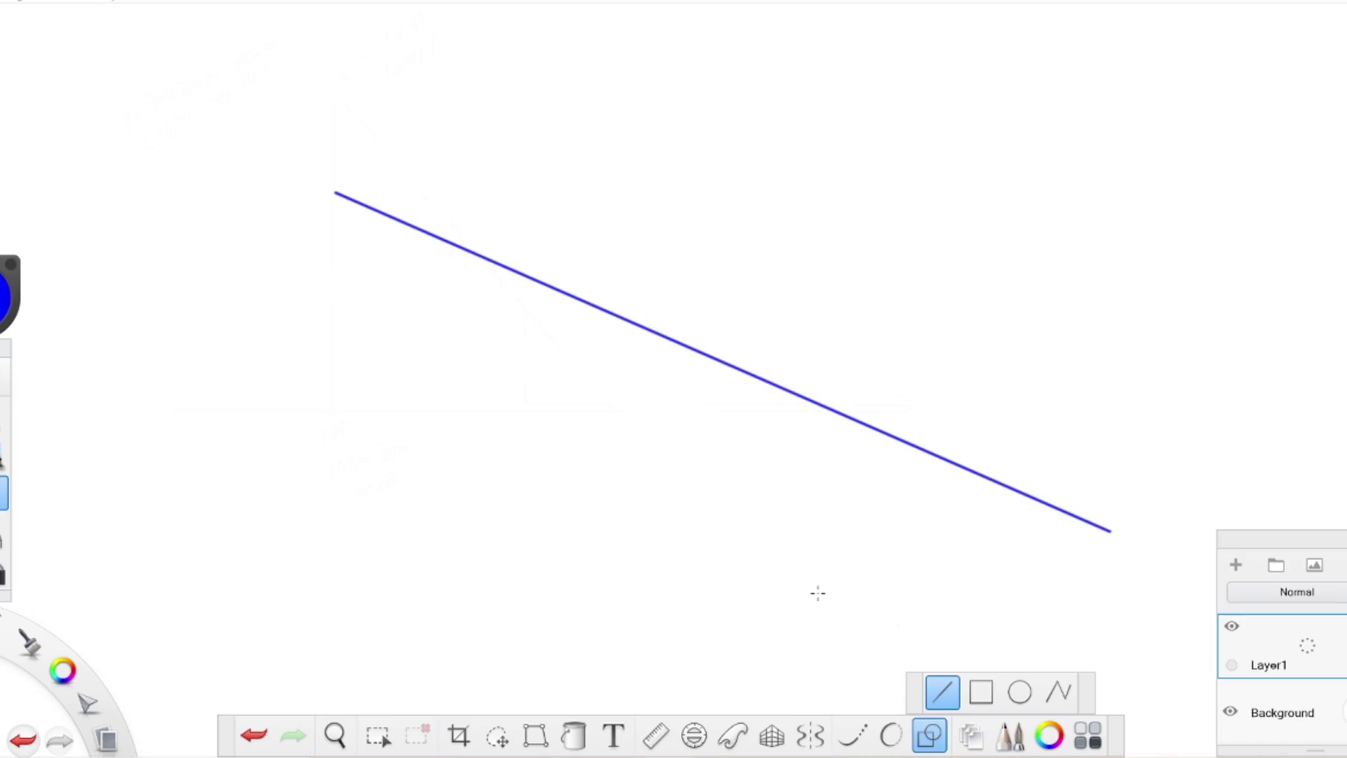
Step: Draw a tall straight black vertical line crossing the upper part of the blue diagonal line
{"action": "mouse_move", "coordinate": [10, 302]}
{"action": "mouse_move", "coordinate": [422, 603]}
{"action": "left_mouse_down"}
{"action": "mouse_move", "coordinate": [409, 157]}
{"action": "mouse_move", "coordinate": [422, 53]}
{"action": "left_mouse_up"}
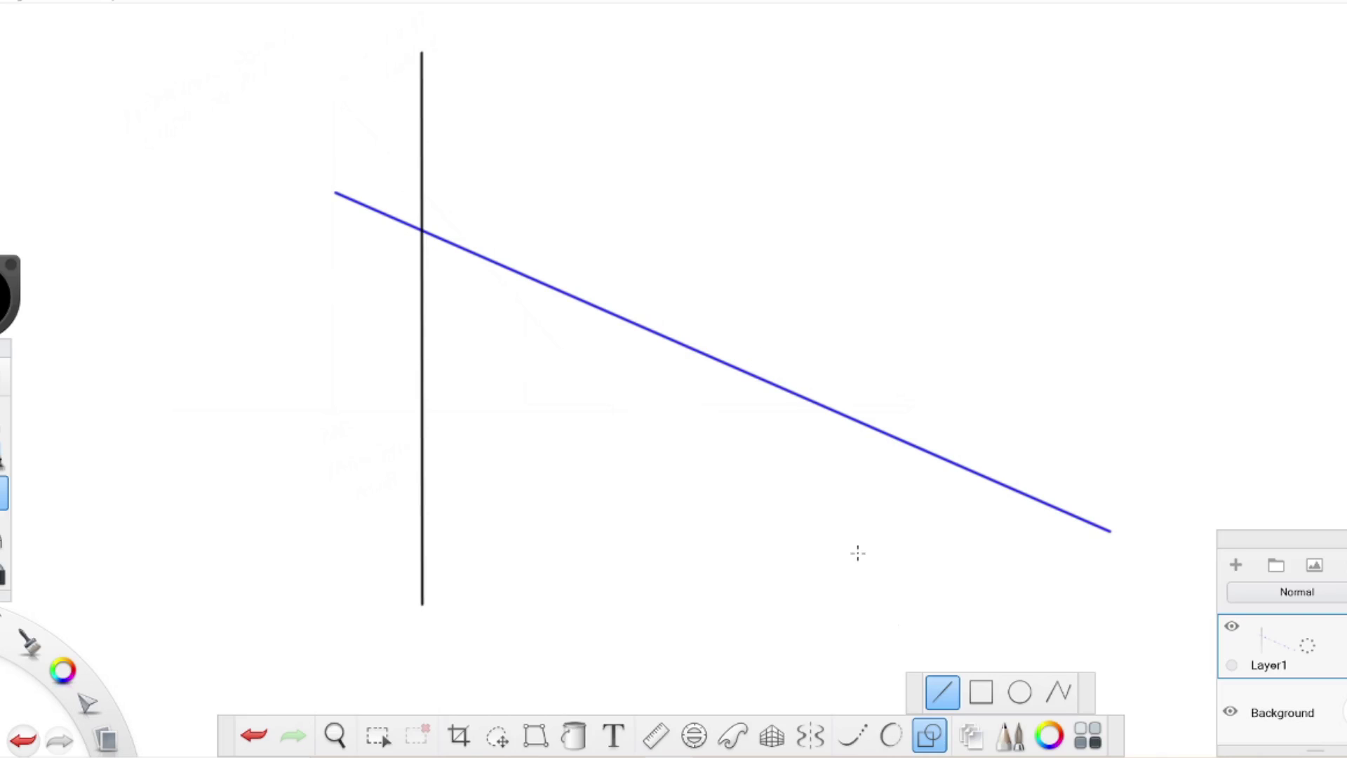
Step: Align the ruler with the blue diagonal and draw a short parallel black line below it as a panel's bottom edge
{"action": "left_click", "coordinate": [663, 730]}
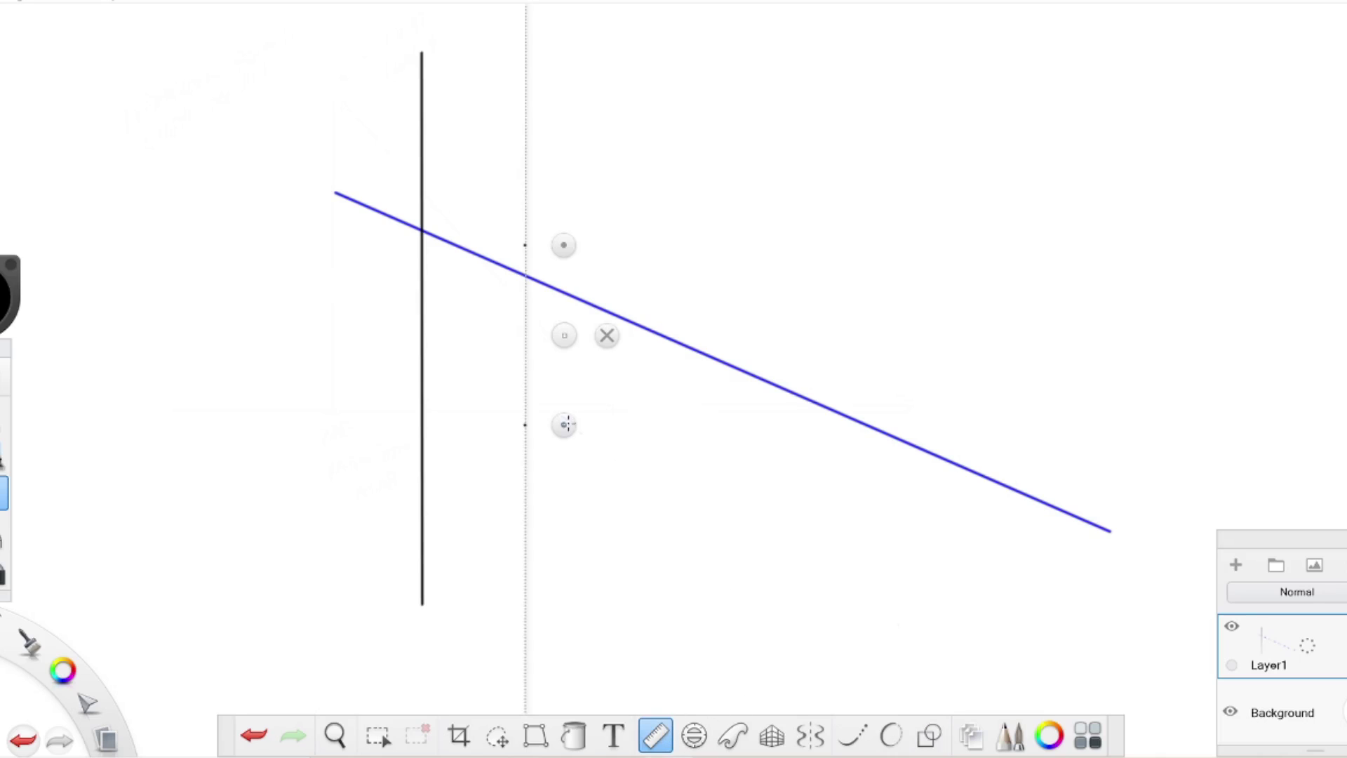
{"action": "mouse_move", "coordinate": [562, 243]}
{"action": "left_mouse_down"}
{"action": "mouse_move", "coordinate": [557, 232]}
{"action": "mouse_move", "coordinate": [544, 261]}
{"action": "mouse_move", "coordinate": [473, 273]}
{"action": "mouse_move", "coordinate": [502, 415]}
{"action": "mouse_move", "coordinate": [490, 421]}
{"action": "left_mouse_up"}
{"action": "left_click_drag", "start_coordinate": [873, 469], "coordinate": [871, 474]}
{"action": "left_click_drag", "start_coordinate": [685, 390], "coordinate": [749, 462]}
{"action": "mouse_move", "coordinate": [644, 373]}
{"action": "left_mouse_down"}
{"action": "mouse_move", "coordinate": [823, 457]}
{"action": "mouse_move", "coordinate": [831, 440]}
{"action": "left_mouse_up"}
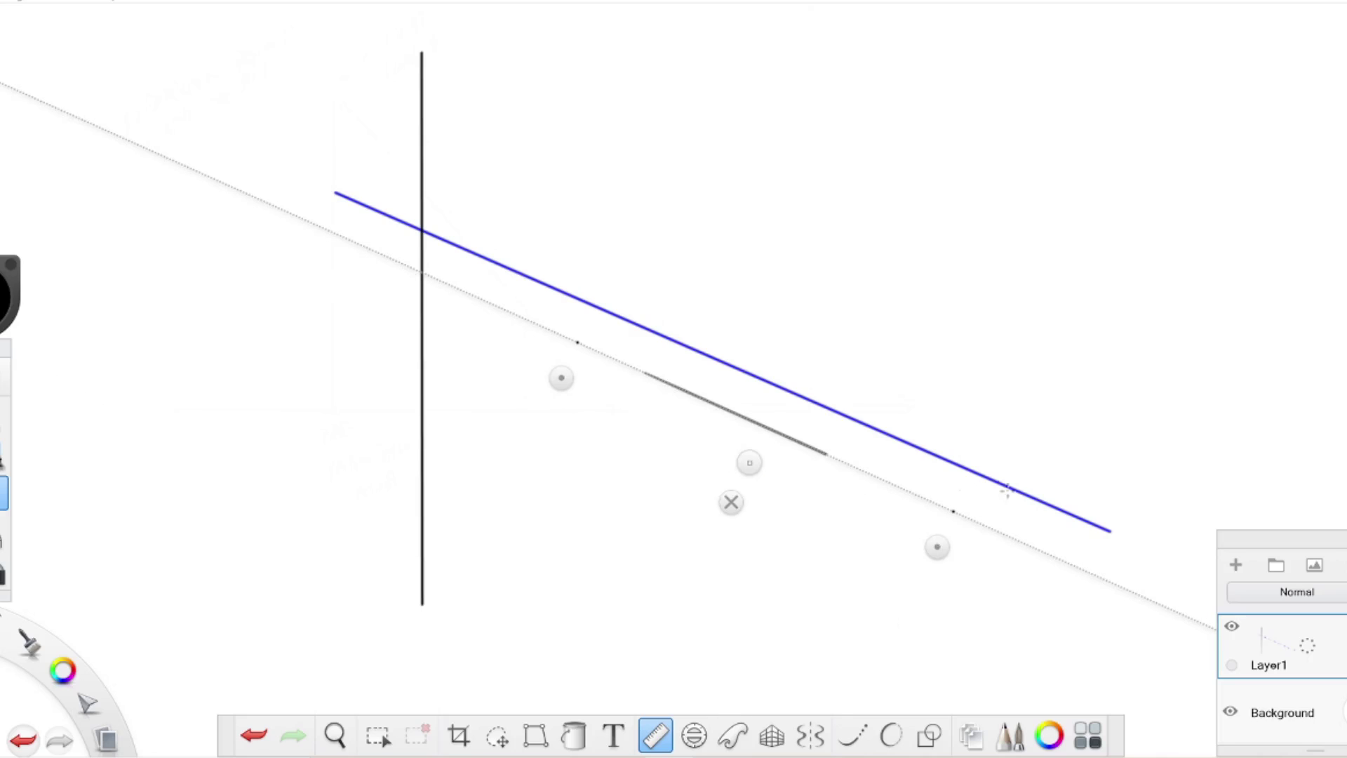
Step: Draw a matching parallel black line above the blue diagonal as the panel's top edge, undoing and redrawing the stroke
{"action": "left_click_drag", "start_coordinate": [749, 462], "coordinate": [774, 261]}
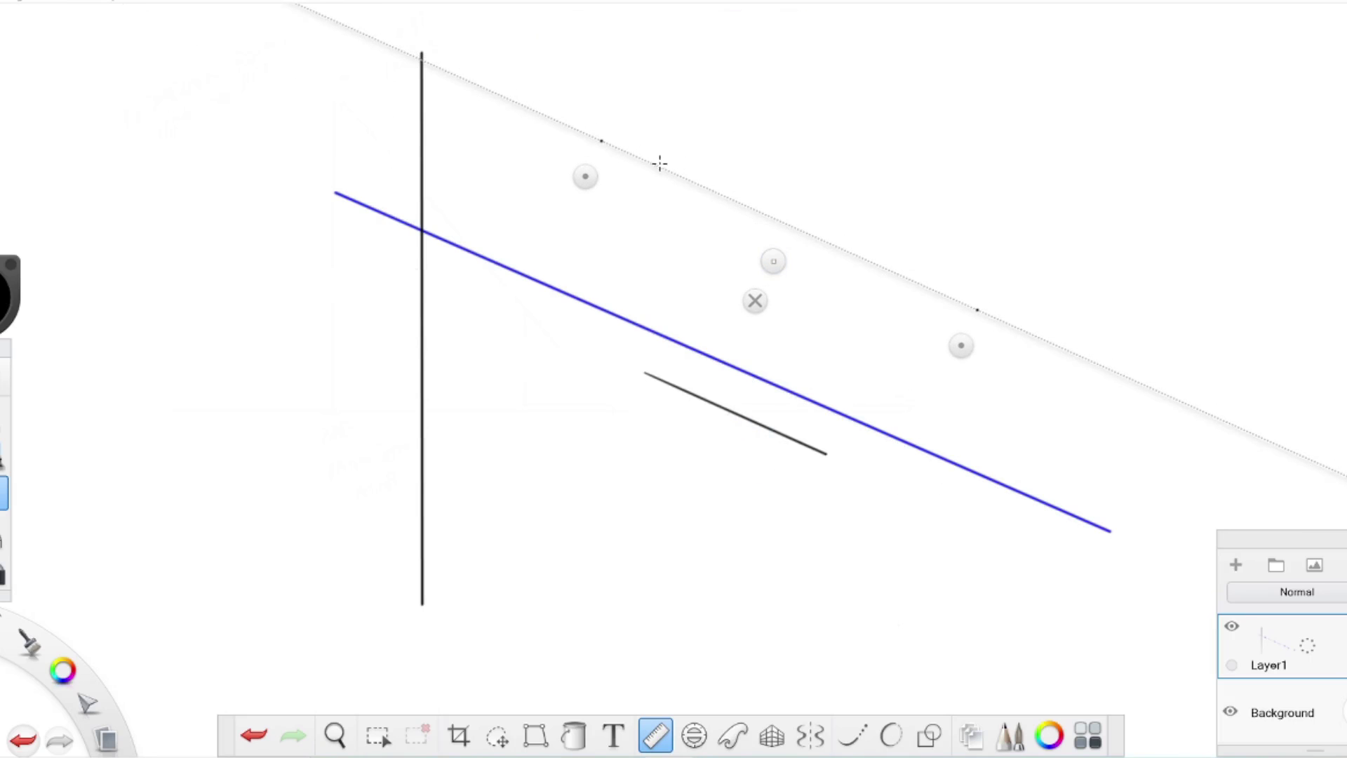
{"action": "left_click_drag", "start_coordinate": [645, 160], "coordinate": [802, 230]}
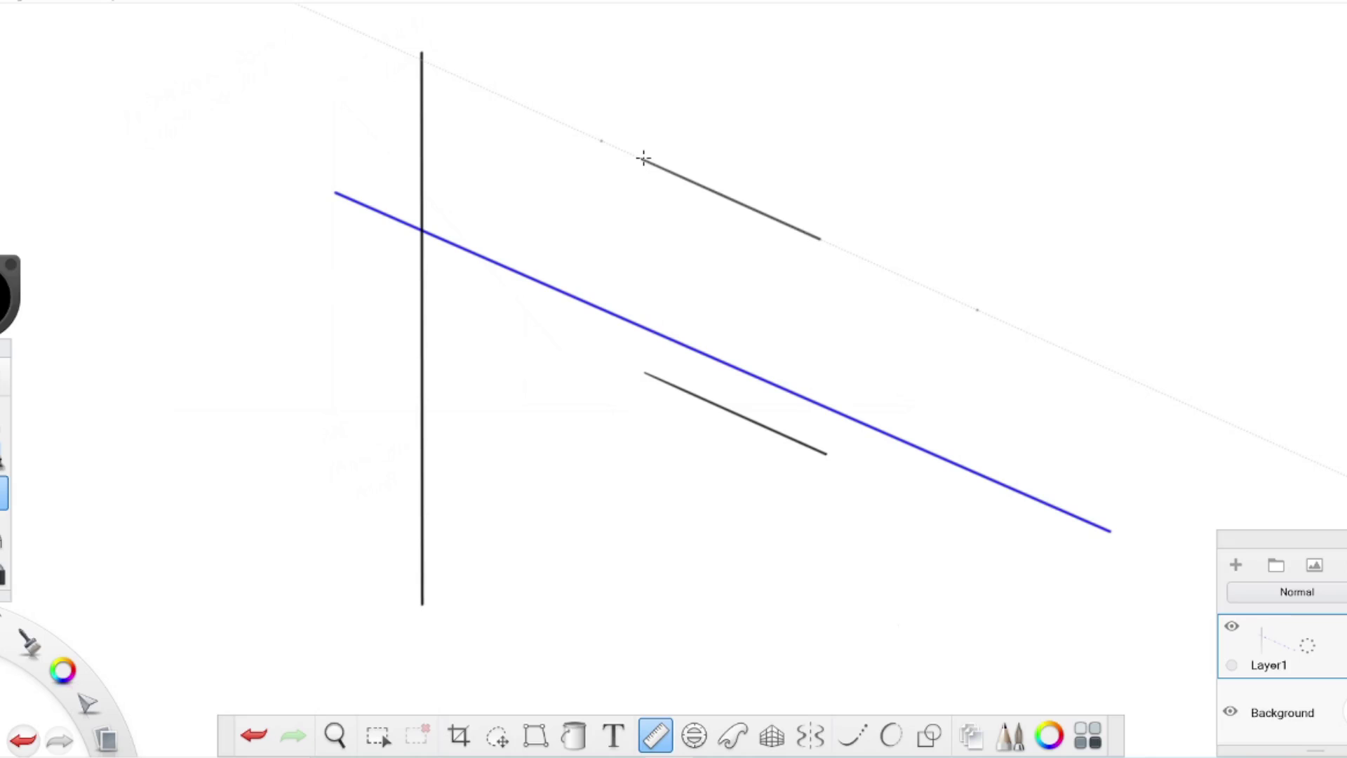
{"action": "left_click_drag", "start_coordinate": [643, 159], "coordinate": [820, 239]}
{"action": "key", "text": "ctrl+z"}
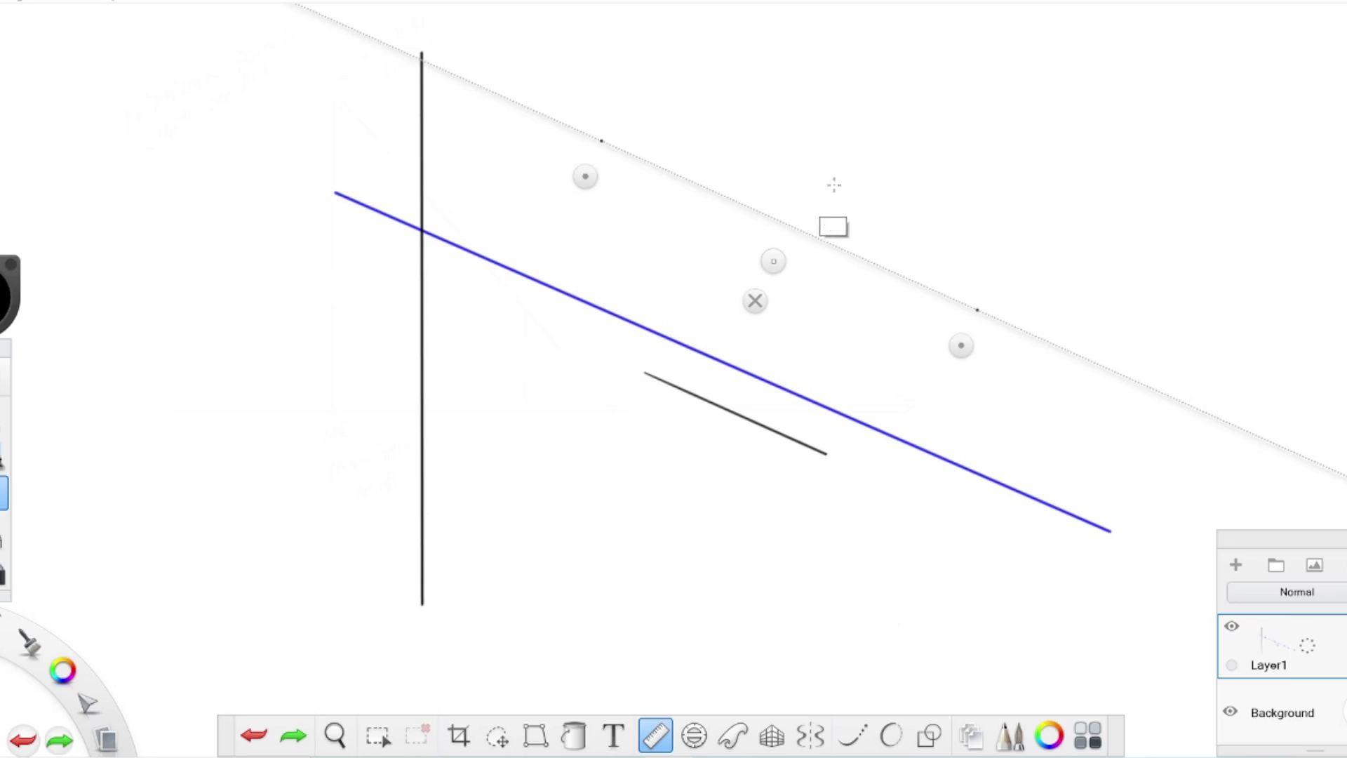
{"action": "left_click_drag", "start_coordinate": [648, 162], "coordinate": [819, 238]}
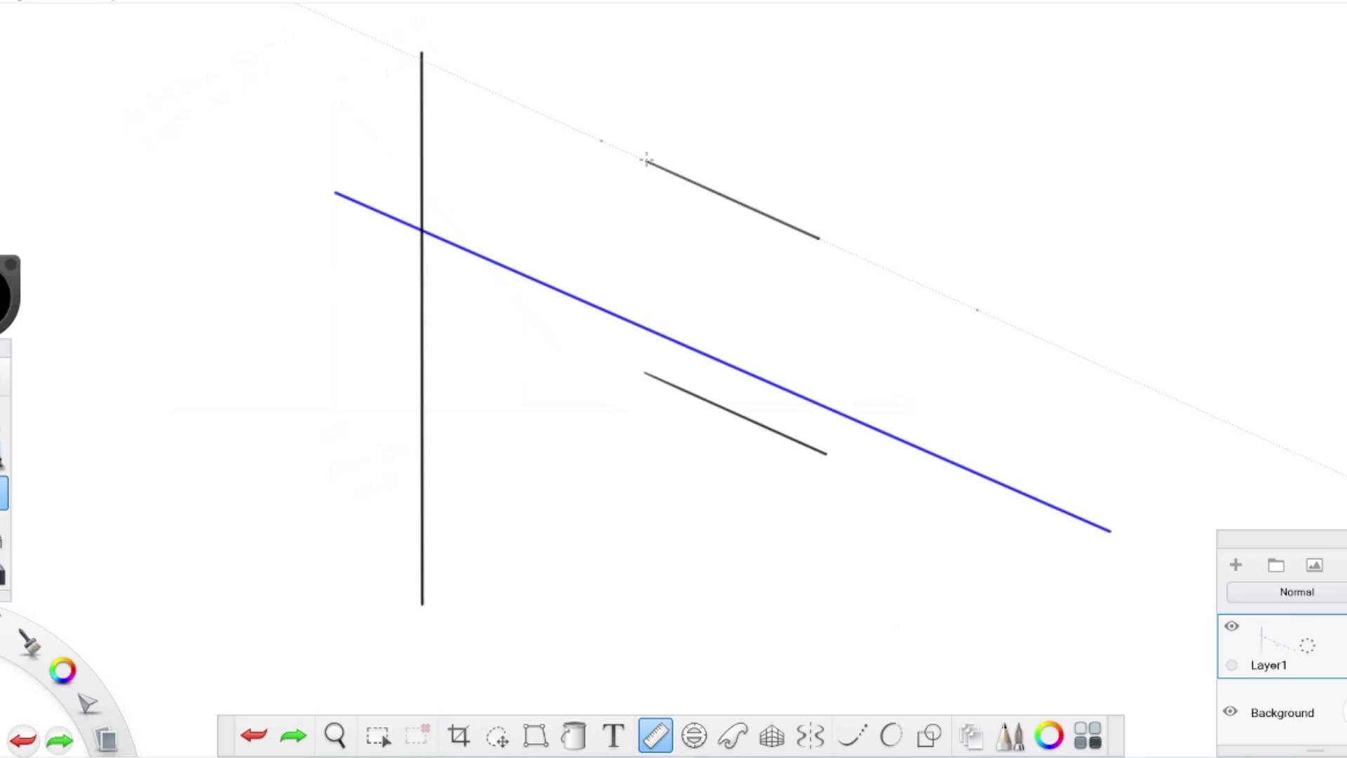
Step: Close the panel with two vertical black sides drawn along the upright ruler, and hide the ruler
{"action": "left_click_drag", "start_coordinate": [960, 346], "coordinate": [634, 400]}
{"action": "mouse_move", "coordinate": [643, 269]}
{"action": "left_mouse_down"}
{"action": "mouse_move", "coordinate": [674, 280]}
{"action": "mouse_move", "coordinate": [655, 269]}
{"action": "left_mouse_up"}
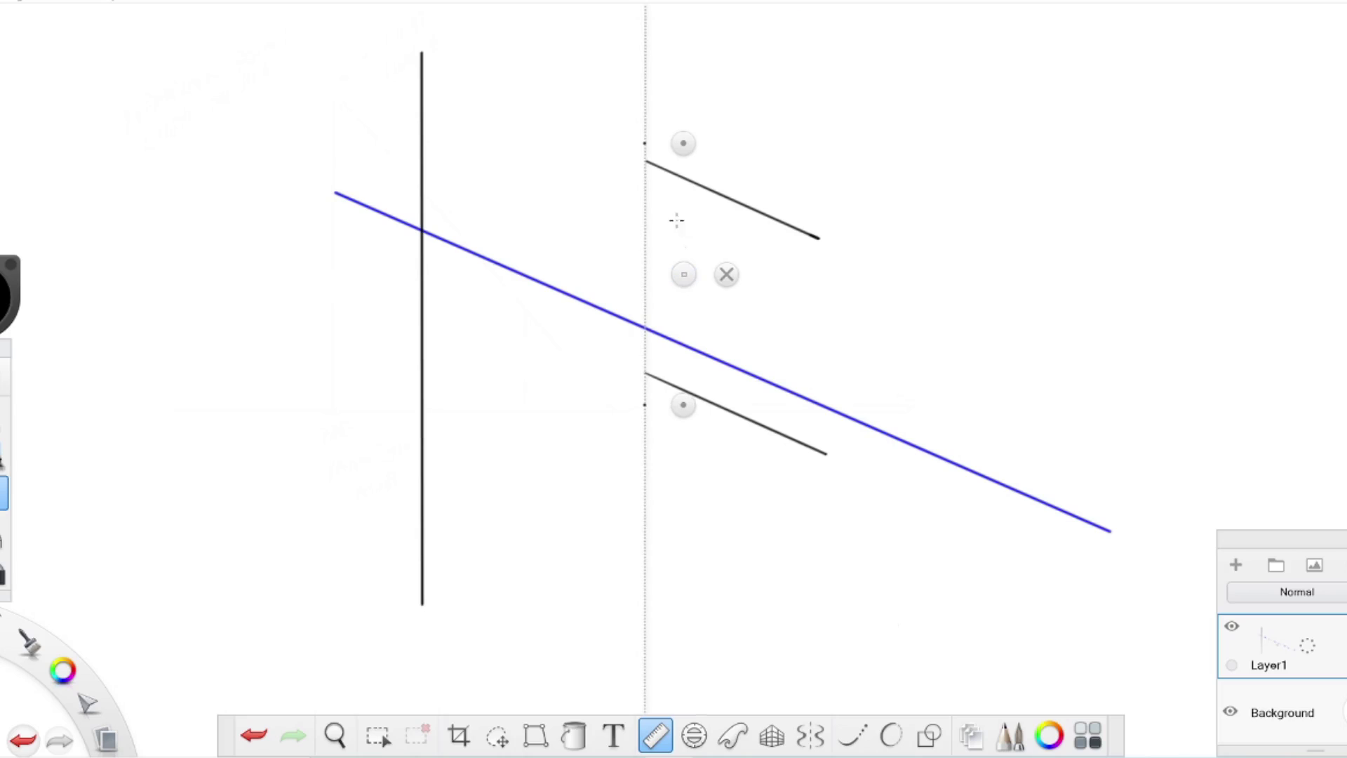
{"action": "mouse_move", "coordinate": [645, 337]}
{"action": "left_mouse_down"}
{"action": "mouse_move", "coordinate": [643, 161]}
{"action": "mouse_move", "coordinate": [644, 371]}
{"action": "left_mouse_up"}
{"action": "mouse_move", "coordinate": [683, 273]}
{"action": "left_mouse_down"}
{"action": "mouse_move", "coordinate": [840, 361]}
{"action": "mouse_move", "coordinate": [864, 355]}
{"action": "left_mouse_up"}
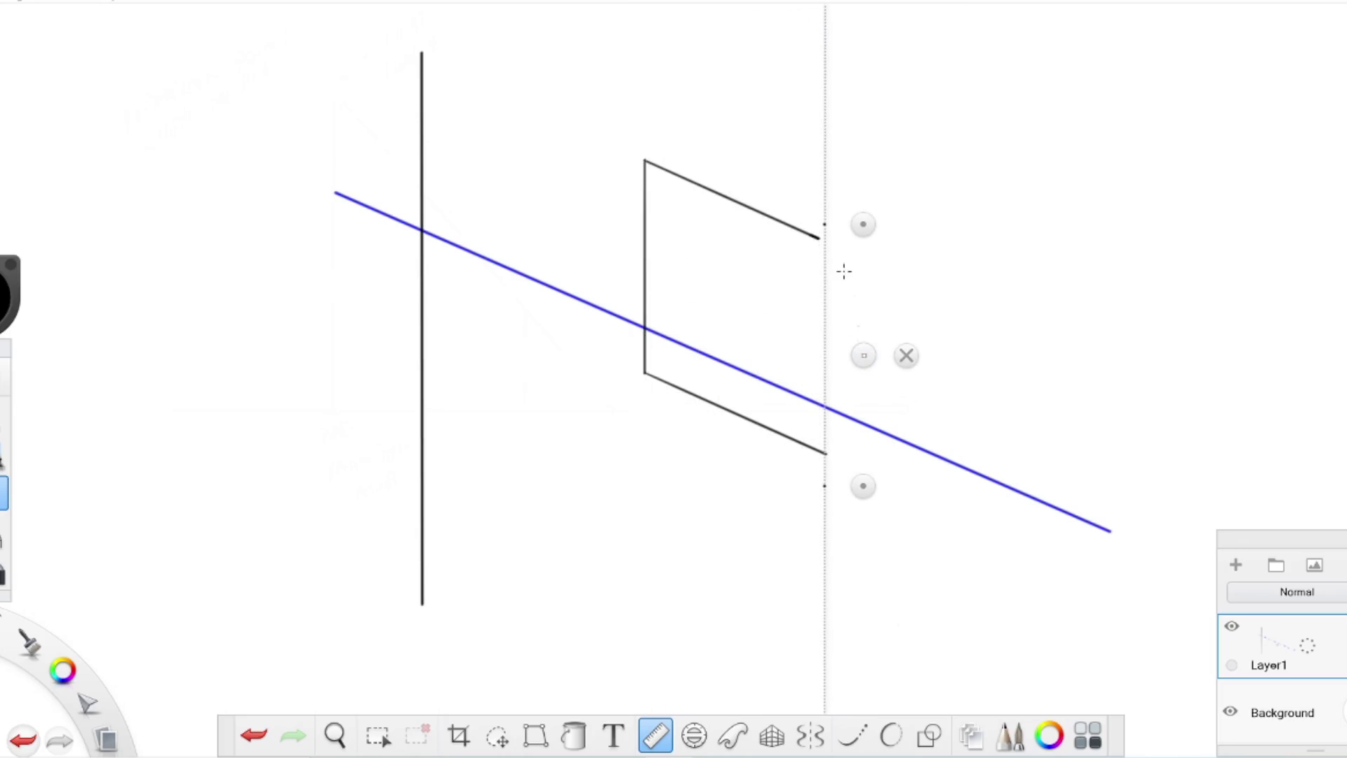
{"action": "left_click_drag", "start_coordinate": [824, 239], "coordinate": [824, 442]}
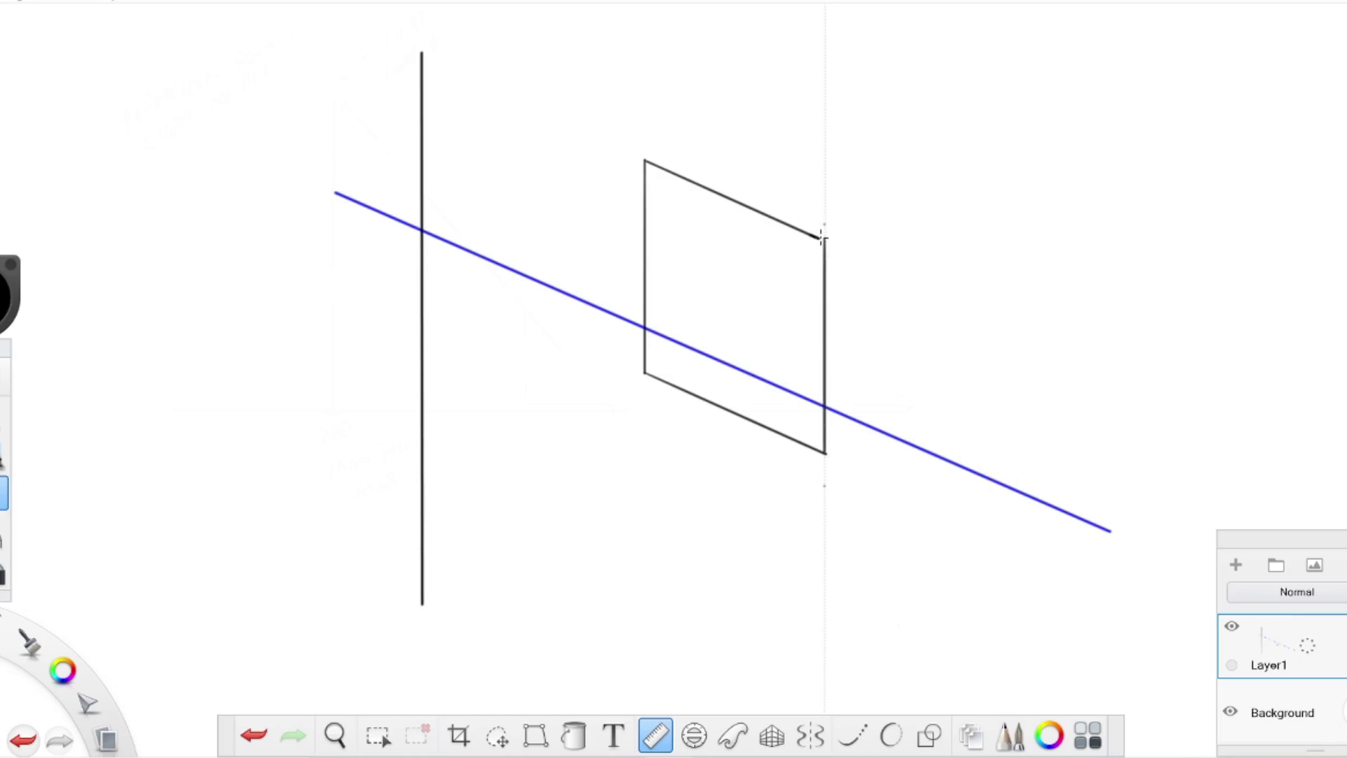
{"action": "left_click", "coordinate": [905, 354]}
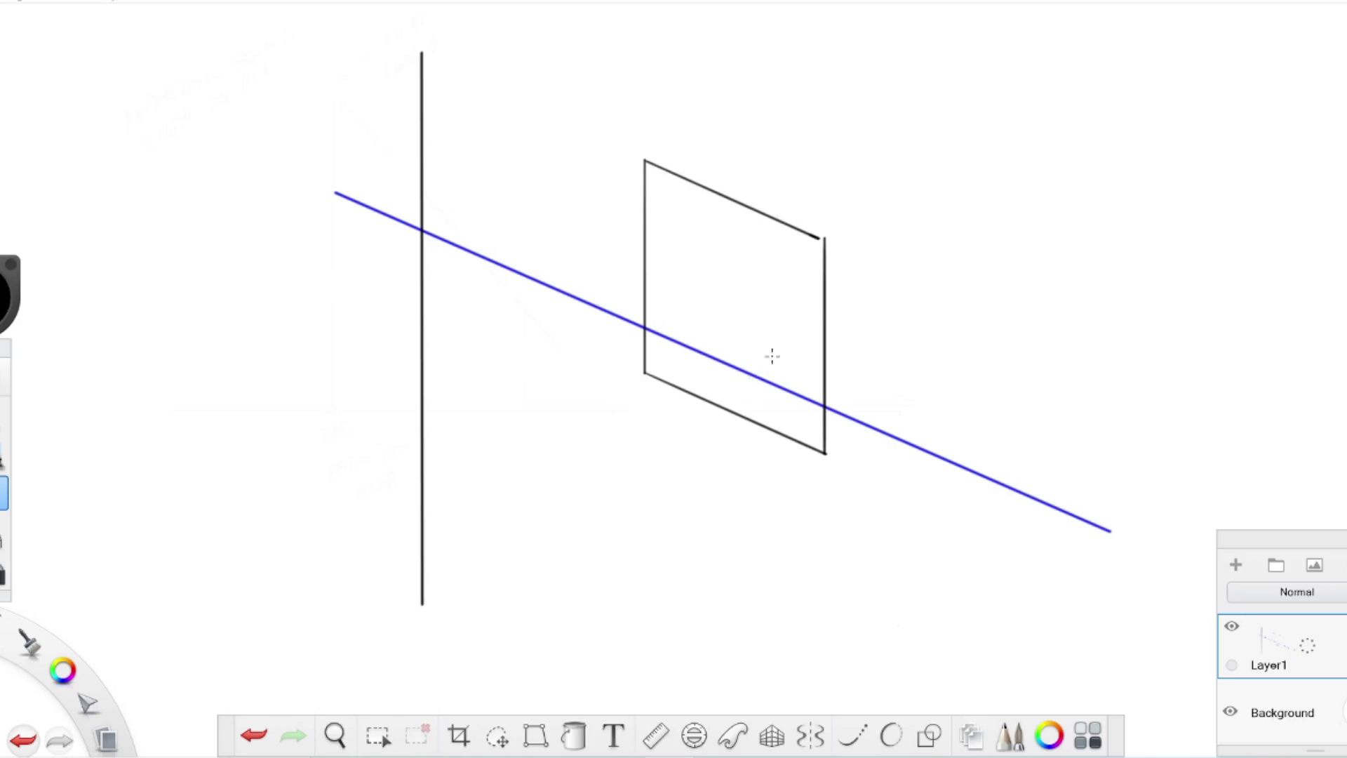
Step: Draw blue straight lines for the room corner: one rising vertically and one running down-left from the diagonal's lower end
{"action": "left_click", "coordinate": [14, 302]}
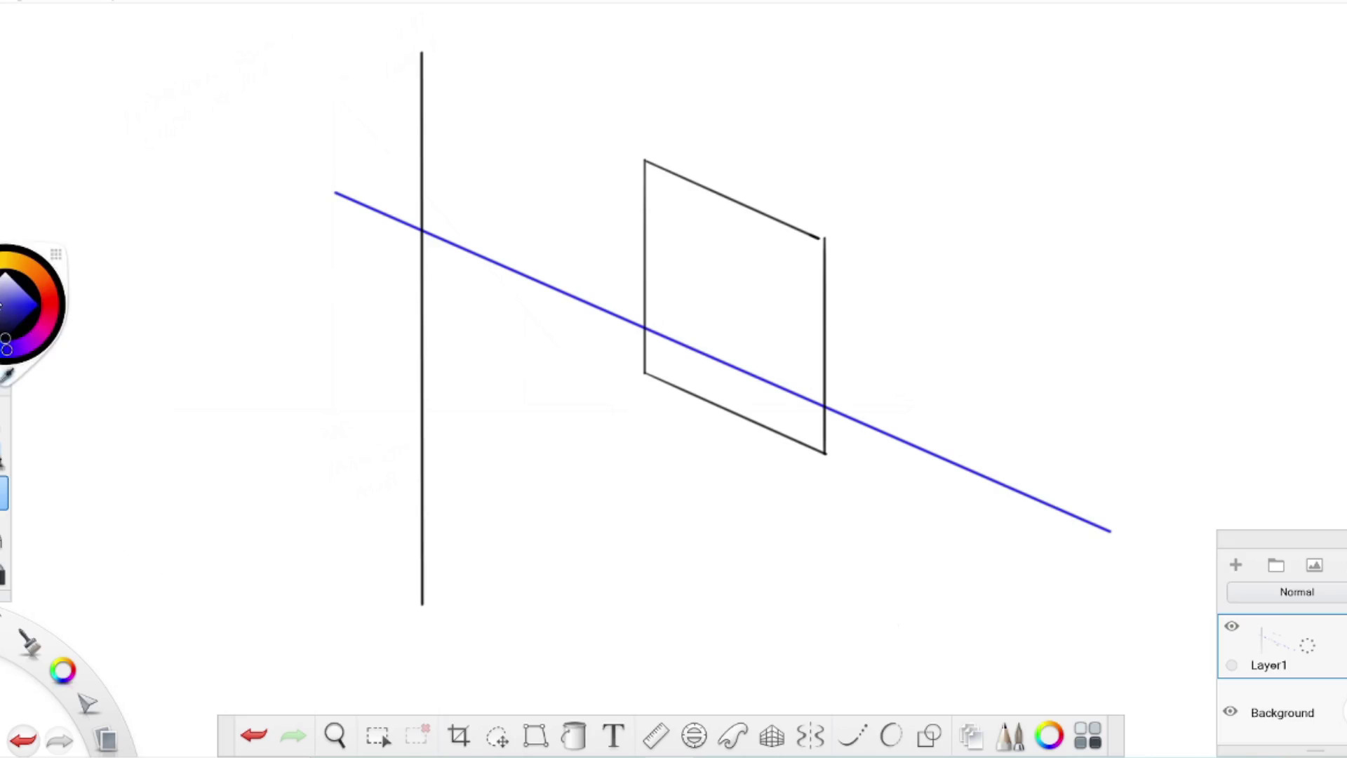
{"action": "left_click", "coordinate": [45, 308]}
{"action": "left_click", "coordinate": [930, 735]}
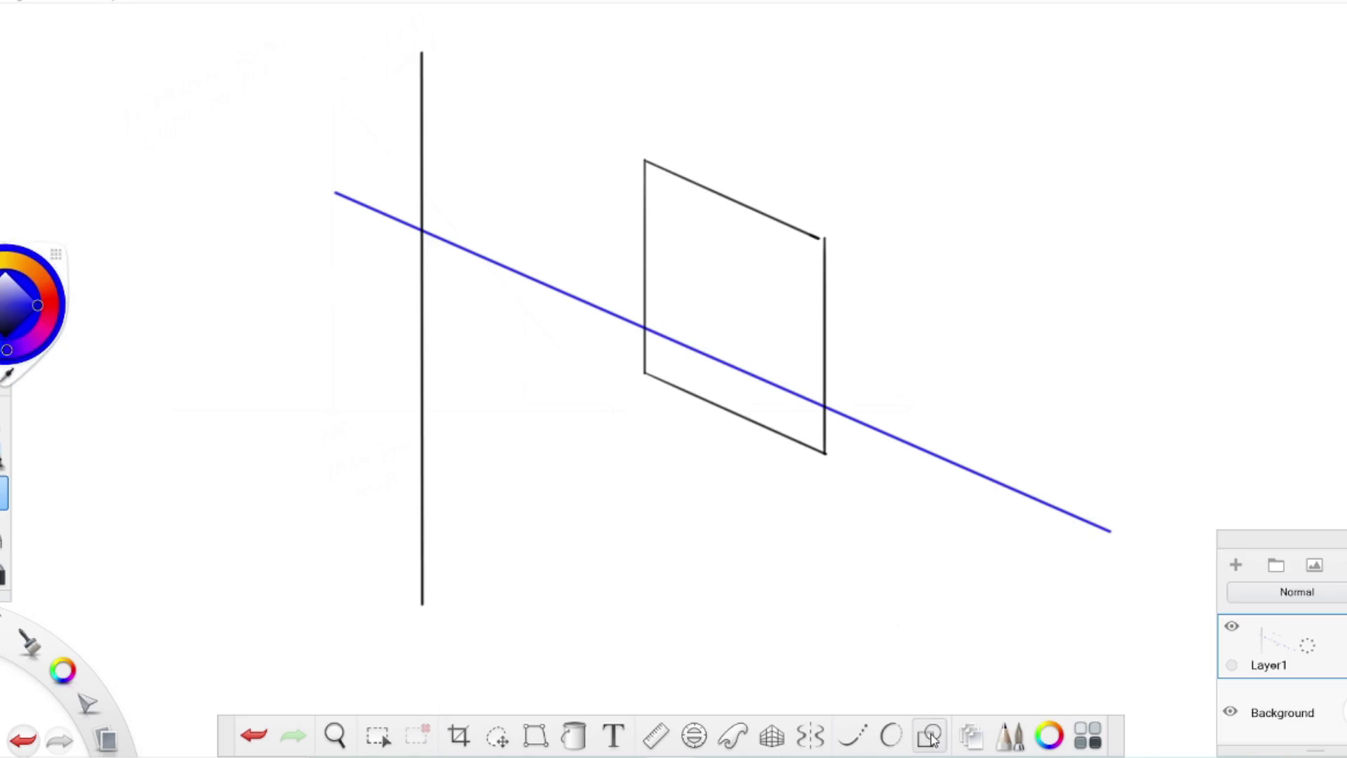
{"action": "left_click_drag", "start_coordinate": [1115, 305], "coordinate": [1122, 32]}
{"action": "left_click_drag", "start_coordinate": [1113, 533], "coordinate": [853, 699]}
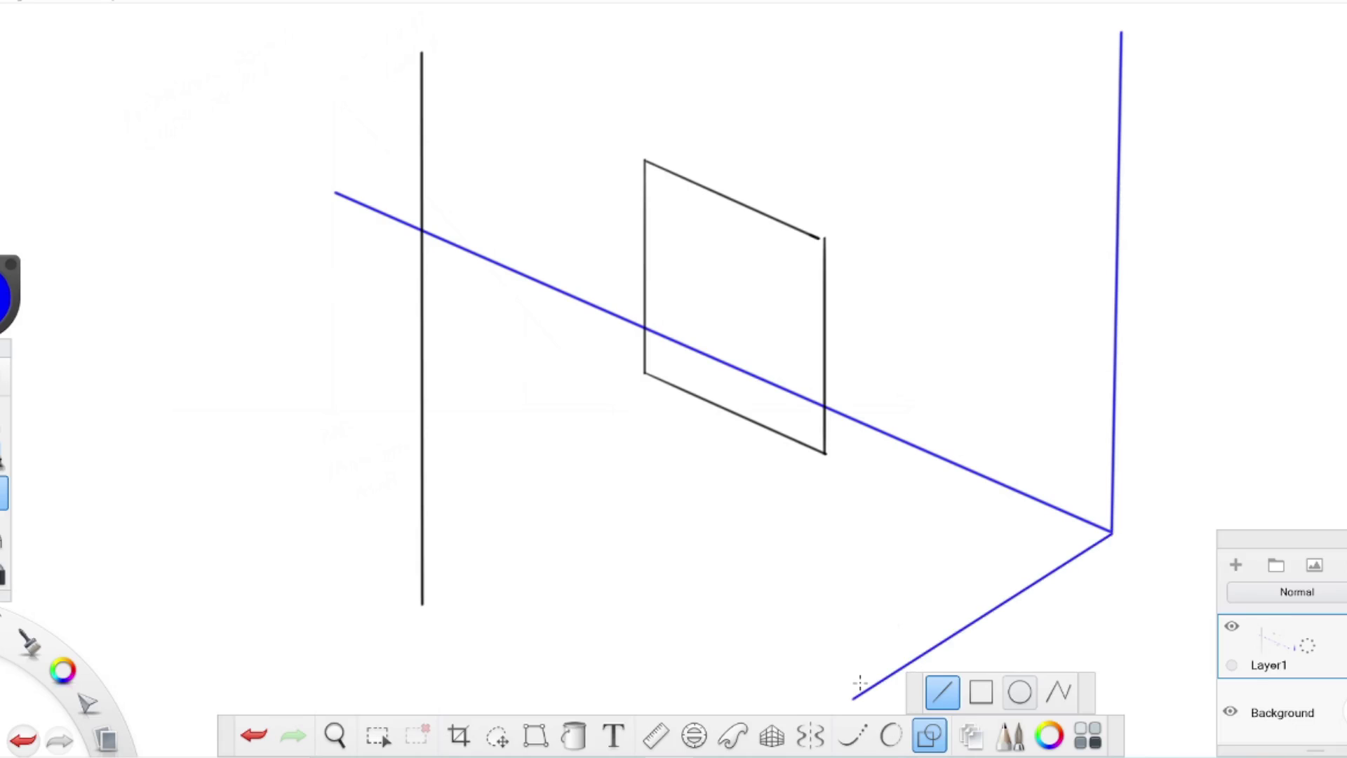
Step: Draw two blue straight lines from the tall vertical line's base through the panel's bottom corners to the blue diagonal
{"action": "left_click_drag", "start_coordinate": [421, 604], "coordinate": [882, 434]}
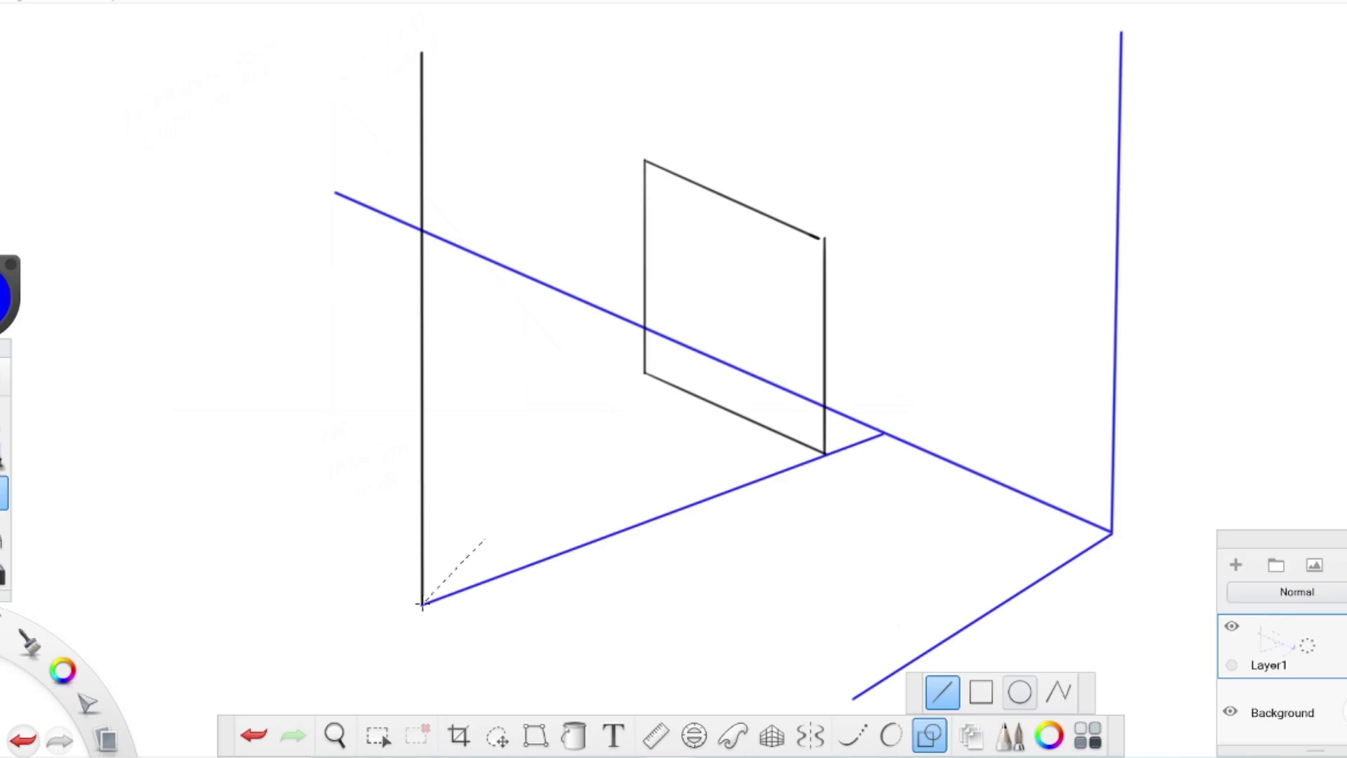
{"action": "left_click_drag", "start_coordinate": [522, 509], "coordinate": [673, 341]}
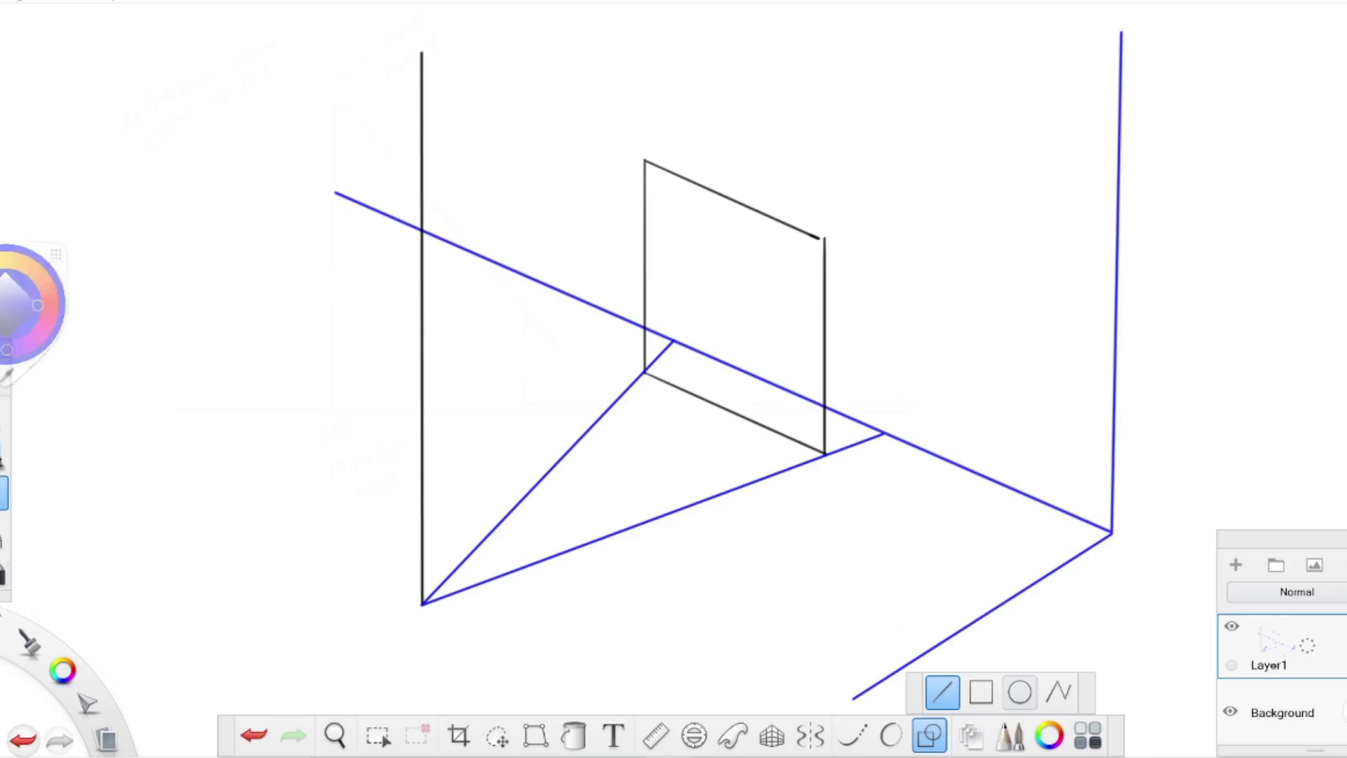
Step: Handwrite "RAD" at the tall line's base and add small marks where the two blue rays meet the diagonal
{"action": "left_click", "coordinate": [928, 738]}
{"action": "mouse_move", "coordinate": [421, 617]}
{"action": "left_mouse_down"}
{"action": "mouse_move", "coordinate": [425, 636]}
{"action": "mouse_move", "coordinate": [449, 619]}
{"action": "mouse_move", "coordinate": [444, 629]}
{"action": "left_mouse_up"}
{"action": "left_click_drag", "start_coordinate": [887, 424], "coordinate": [892, 433]}
{"action": "left_click_drag", "start_coordinate": [673, 331], "coordinate": [683, 324]}
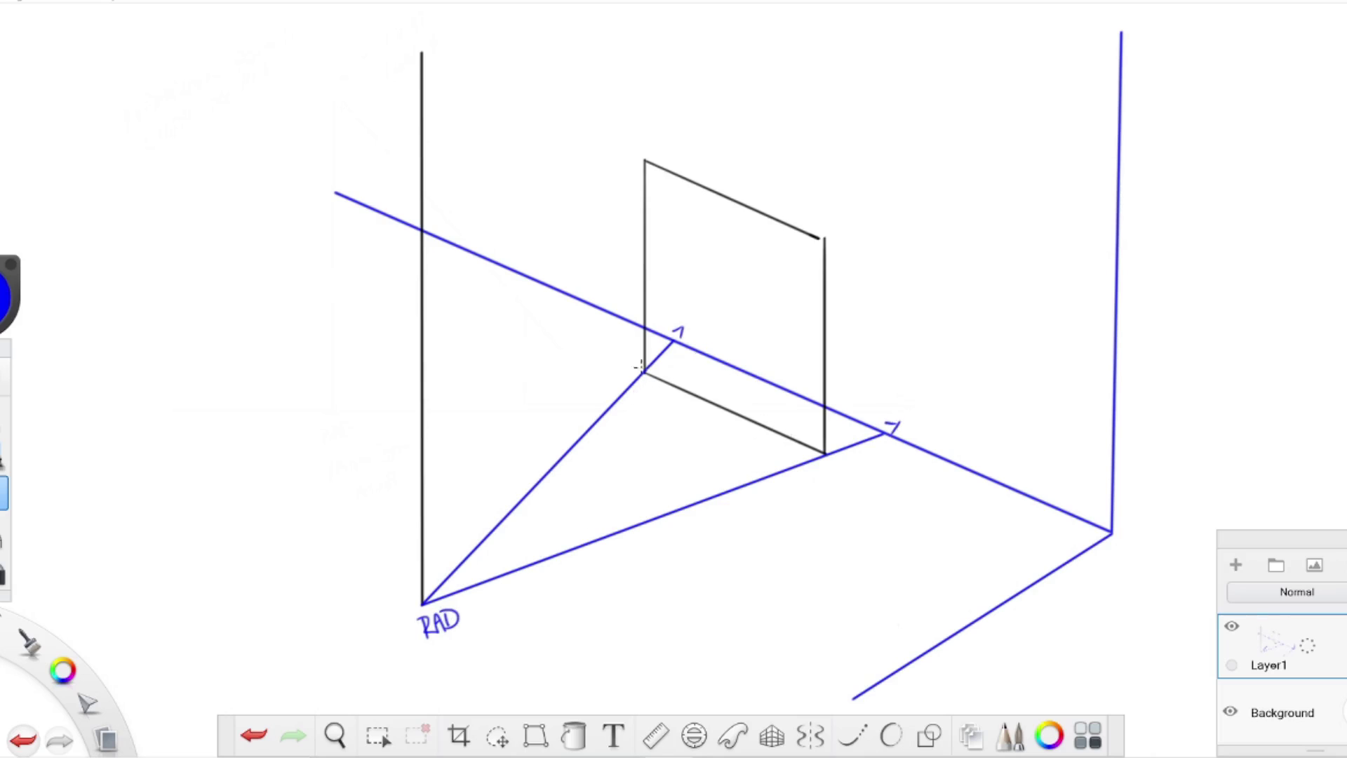
Step: Handwrite "LS" above the tall line and draw short blue verticals up from the two marks on the diagonal
{"action": "mouse_move", "coordinate": [429, 24]}
{"action": "left_mouse_down"}
{"action": "mouse_move", "coordinate": [425, 43]}
{"action": "mouse_move", "coordinate": [440, 40]}
{"action": "left_mouse_up"}
{"action": "left_click_drag", "start_coordinate": [441, 15], "coordinate": [452, 14]}
{"action": "left_click", "coordinate": [938, 729]}
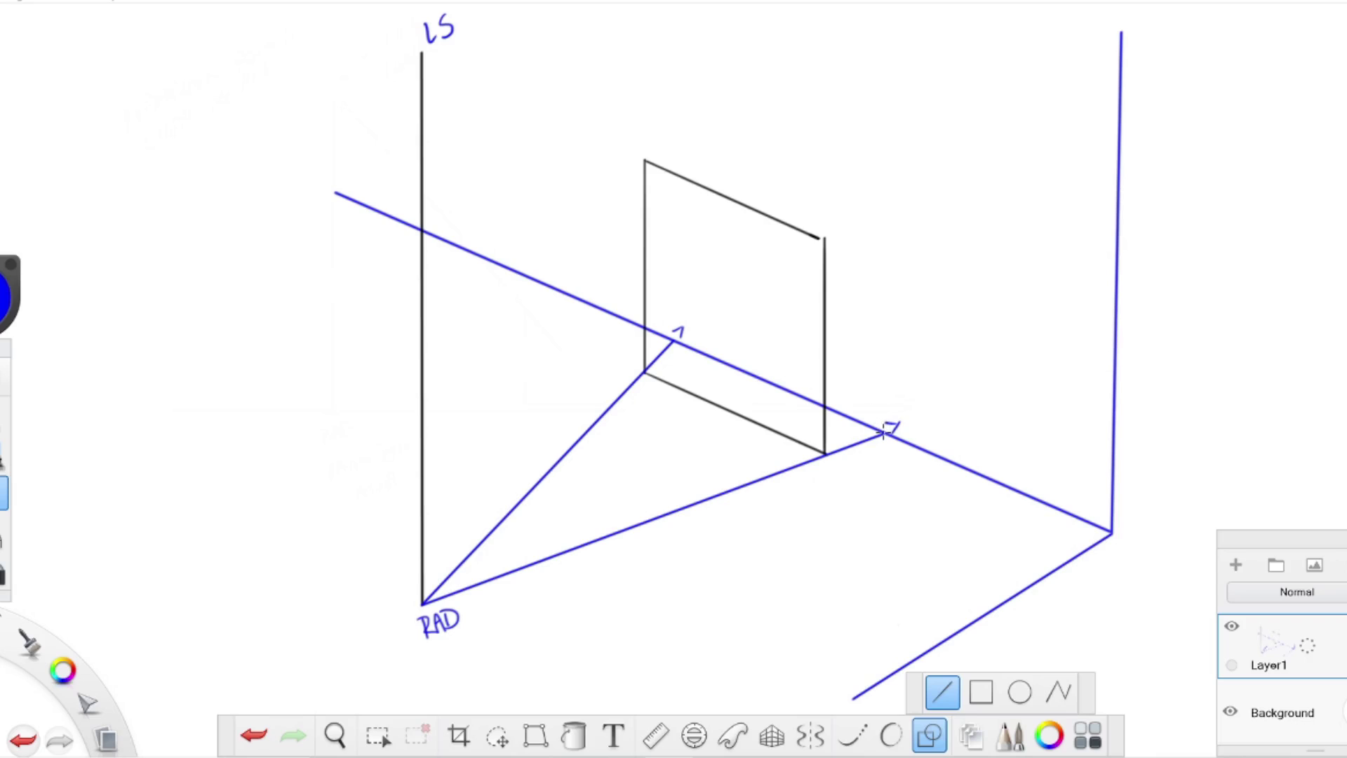
{"action": "left_click_drag", "start_coordinate": [884, 402], "coordinate": [883, 339]}
{"action": "left_click_drag", "start_coordinate": [883, 289], "coordinate": [884, 327]}
{"action": "left_click_drag", "start_coordinate": [672, 267], "coordinate": [672, 266]}
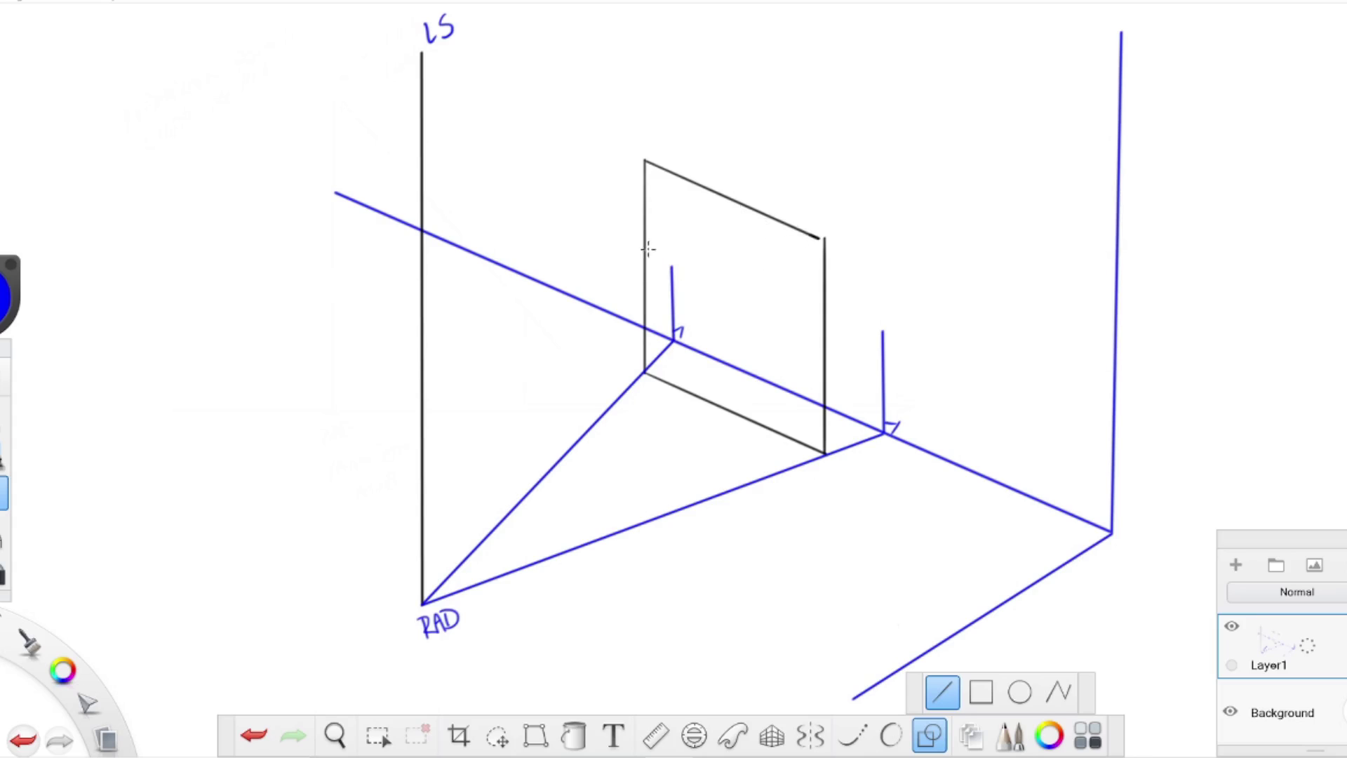
Step: Try to construct the shadow's top with blue rays from LS past the panel's top corners and verticals rising from the diagonal marks
{"action": "left_click_drag", "start_coordinate": [421, 52], "coordinate": [884, 269]}
{"action": "left_click_drag", "start_coordinate": [883, 433], "coordinate": [885, 269]}
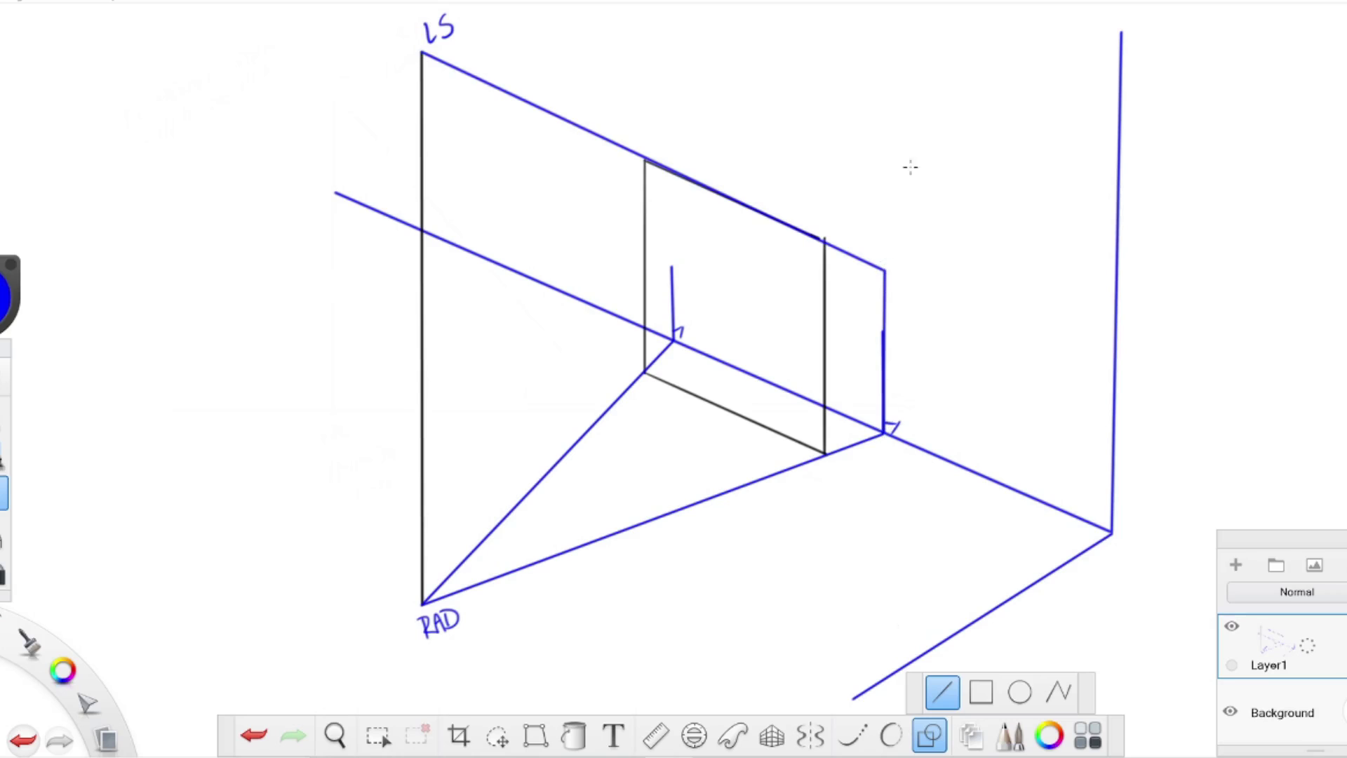
{"action": "key", "text": "ctrl+z"}
{"action": "key", "text": "ctrl+z"}
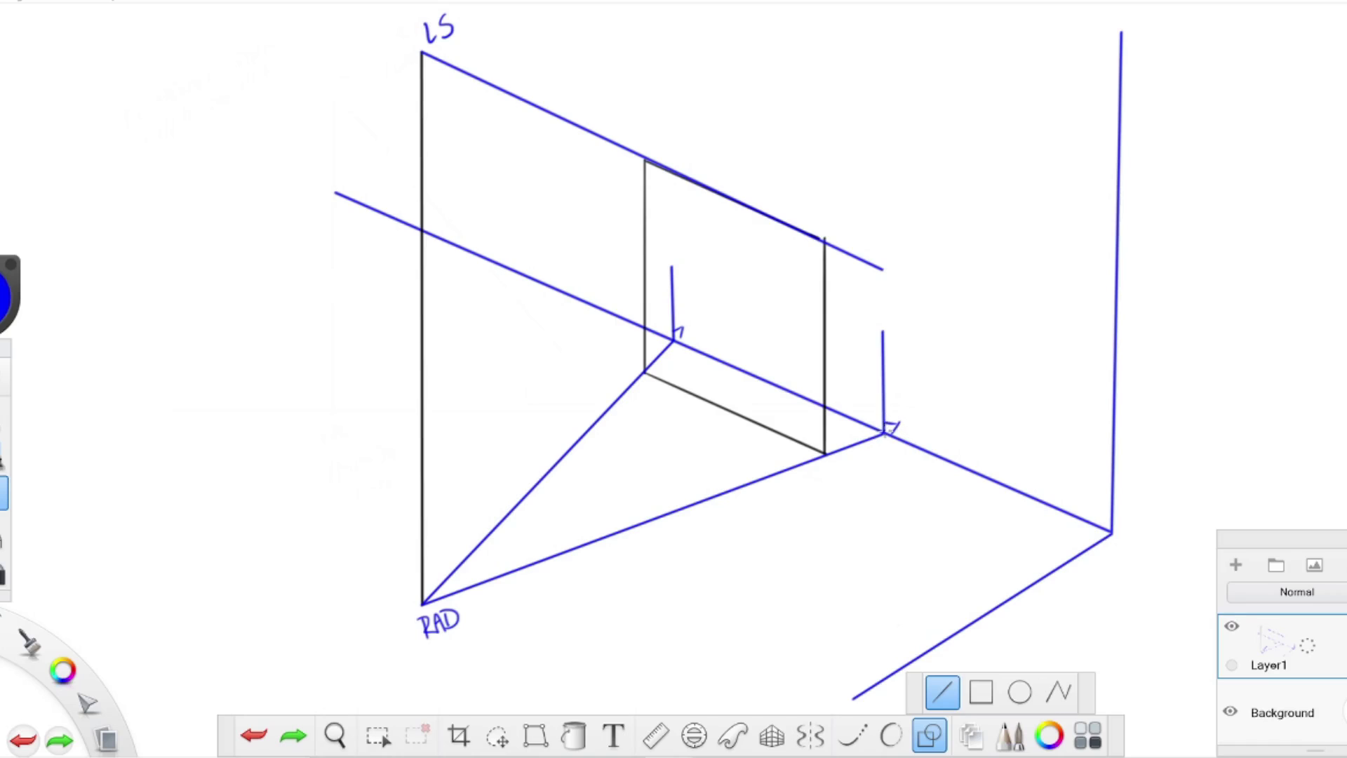
{"action": "left_click_drag", "start_coordinate": [884, 430], "coordinate": [884, 431]}
{"action": "left_click_drag", "start_coordinate": [674, 338], "coordinate": [672, 170]}
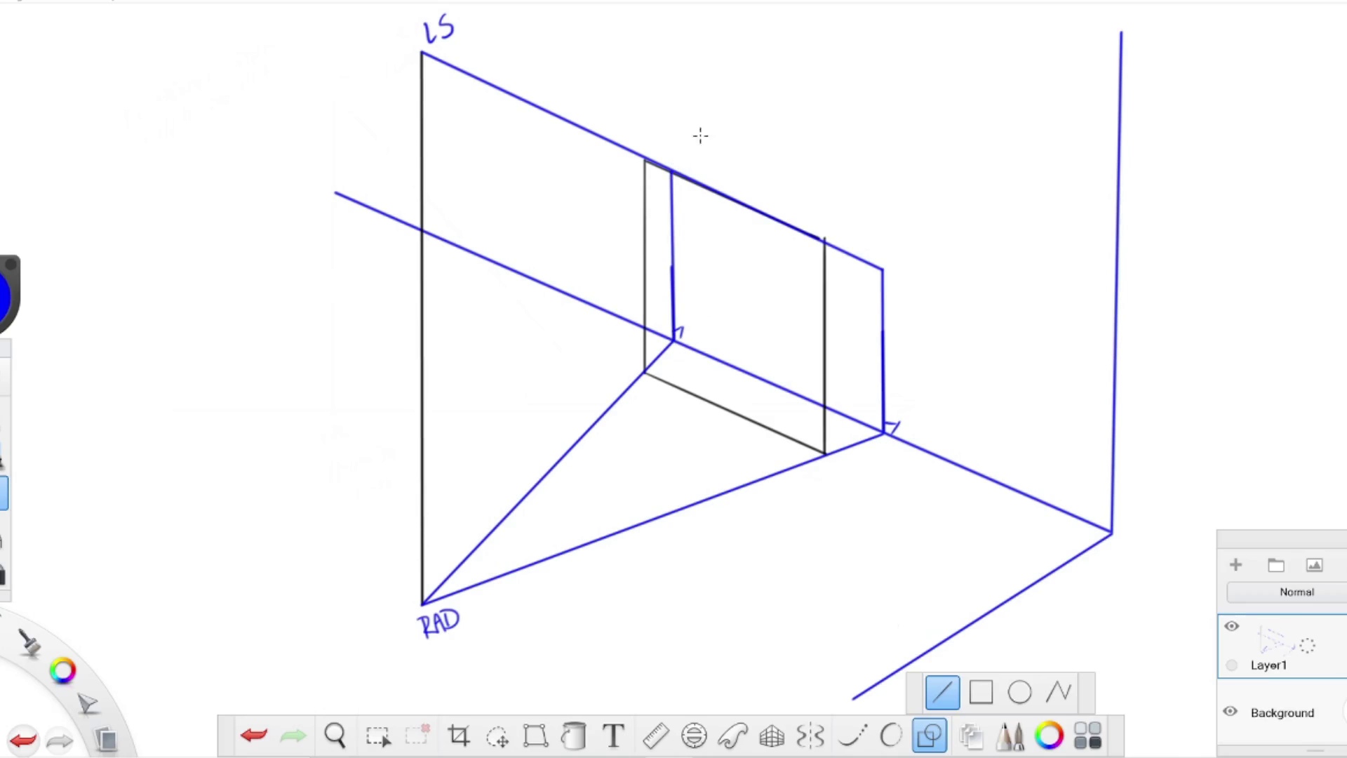
{"action": "left_click_drag", "start_coordinate": [424, 53], "coordinate": [671, 172]}
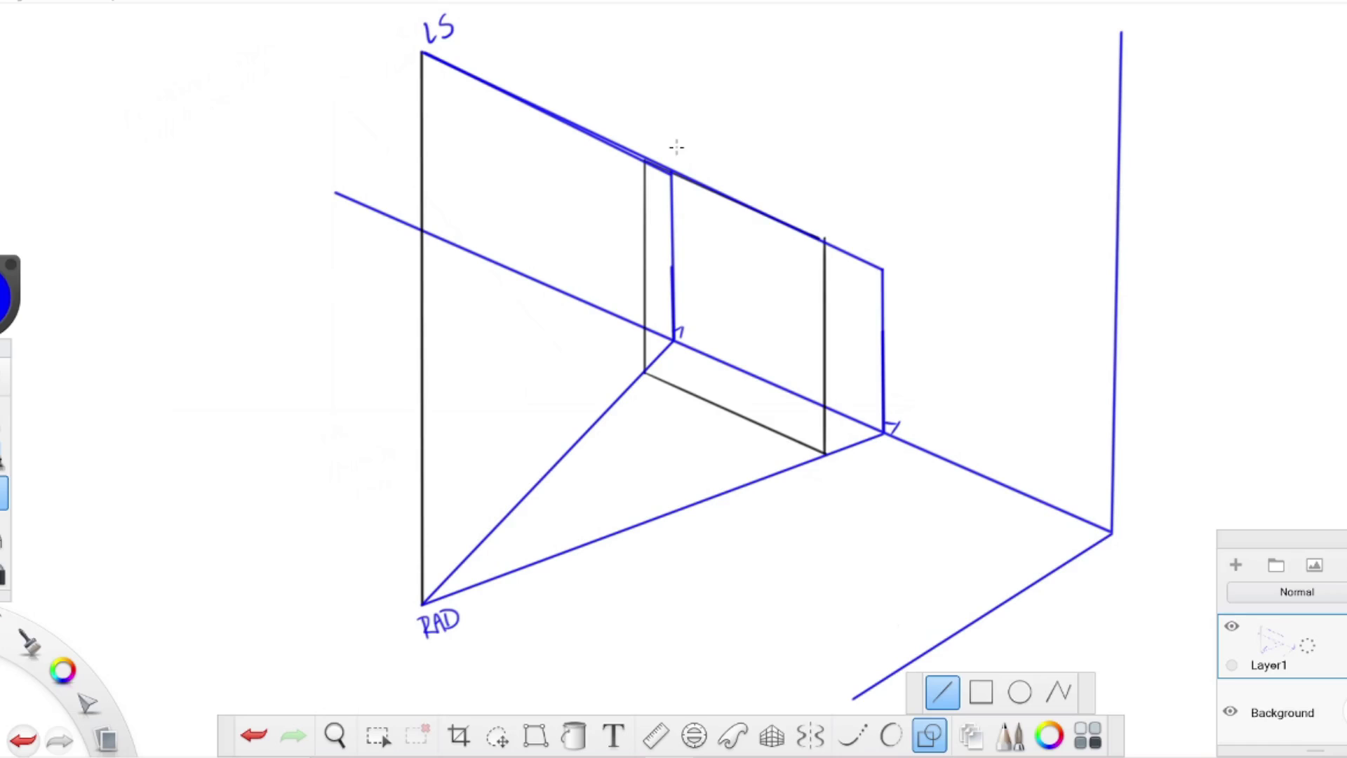
{"action": "key", "text": "ctrl+z"}
{"action": "key", "text": "ctrl+z"}
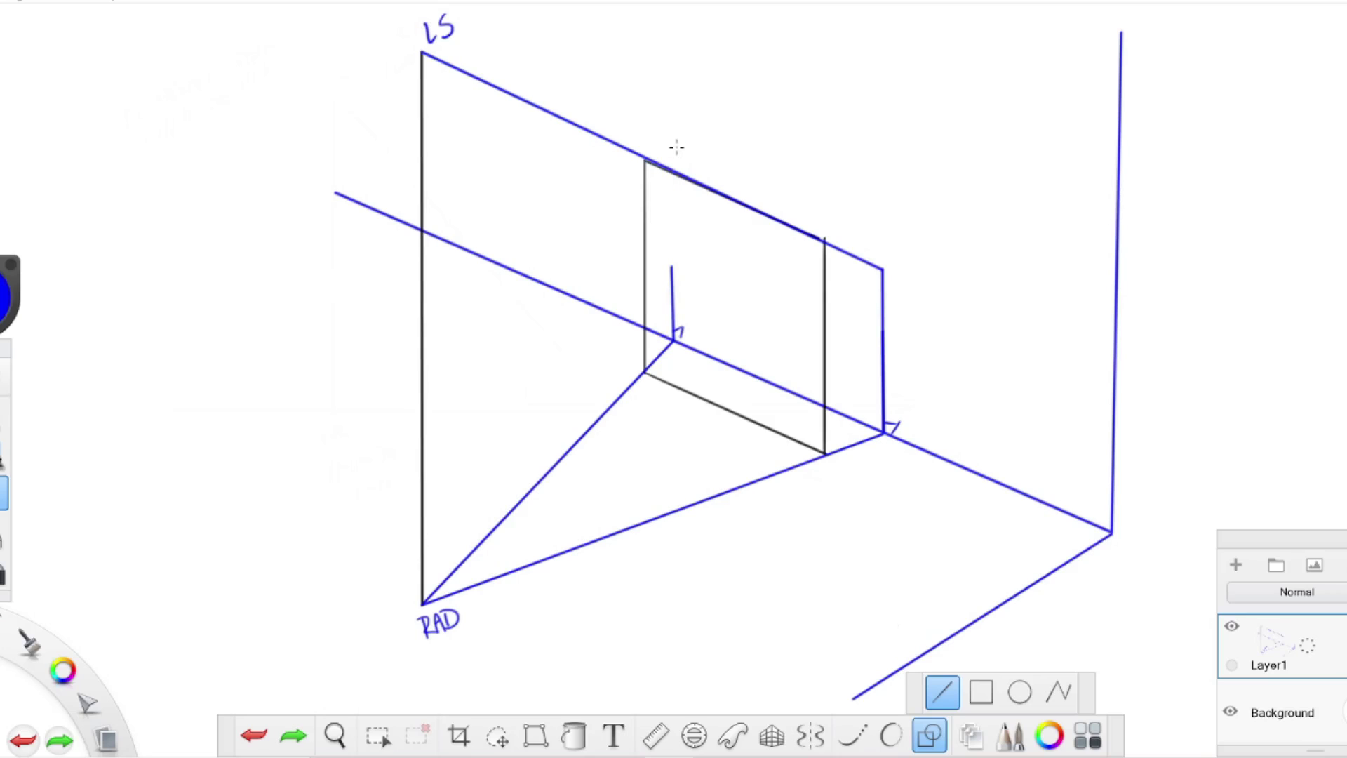
{"action": "key", "text": "e"}
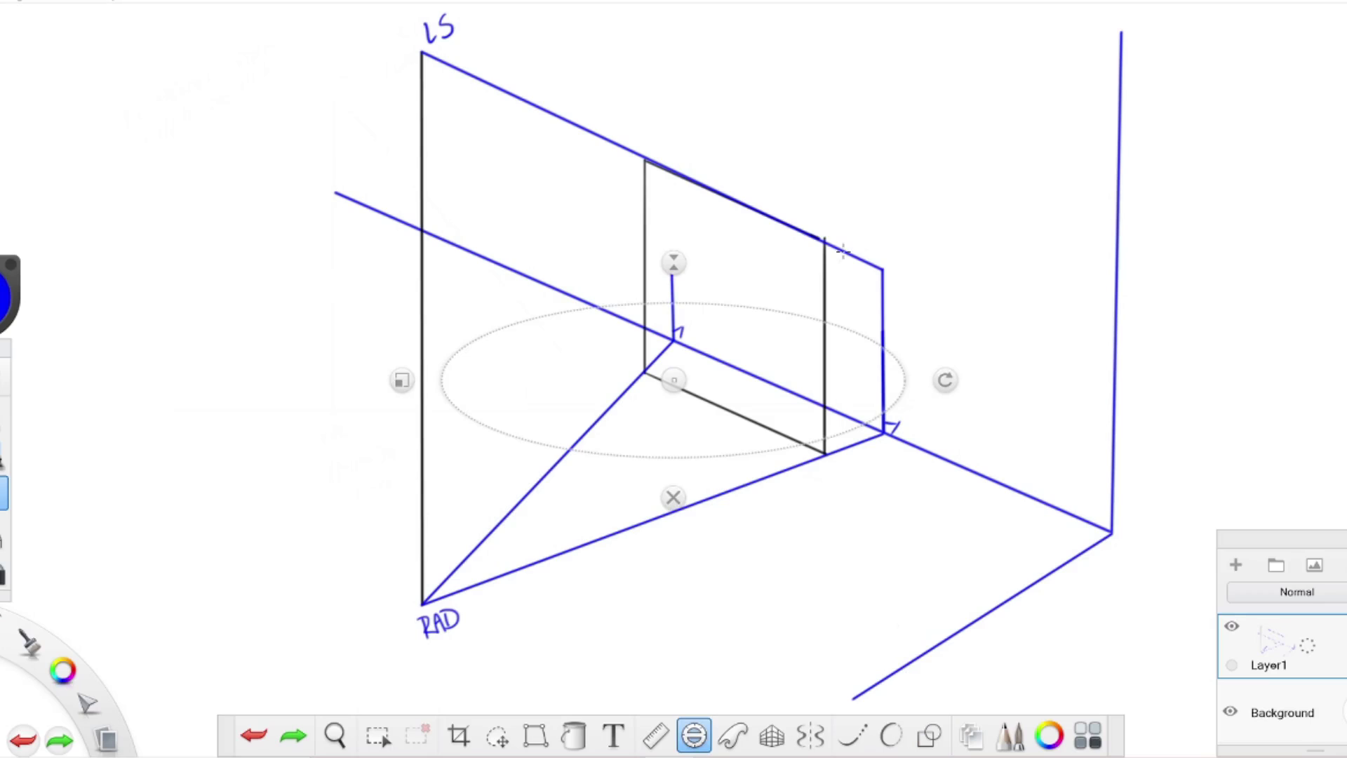
{"action": "key", "text": "Escape"}
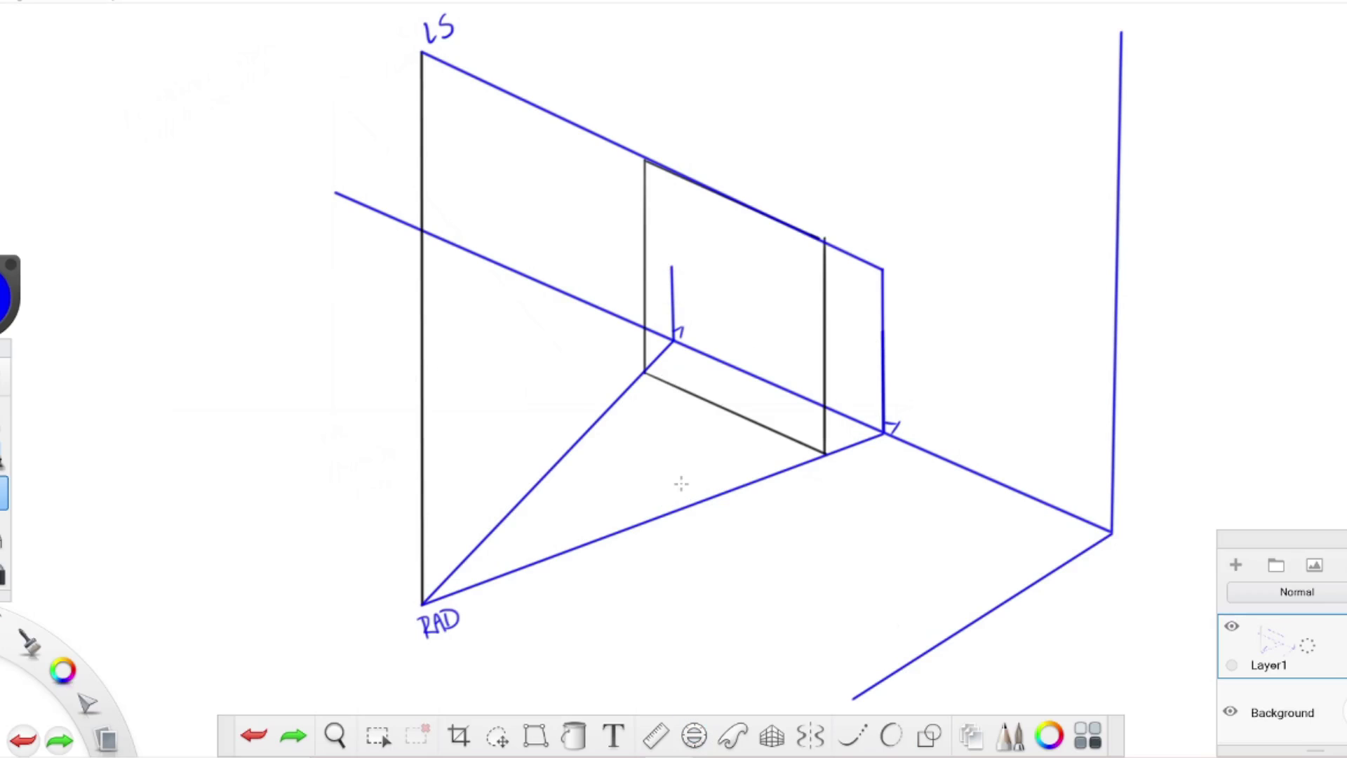
Step: Set the drawing colour to black, then erase the upper ray, the panel's top portion and the tops of the blue verticals
{"action": "left_click", "coordinate": [11, 316]}
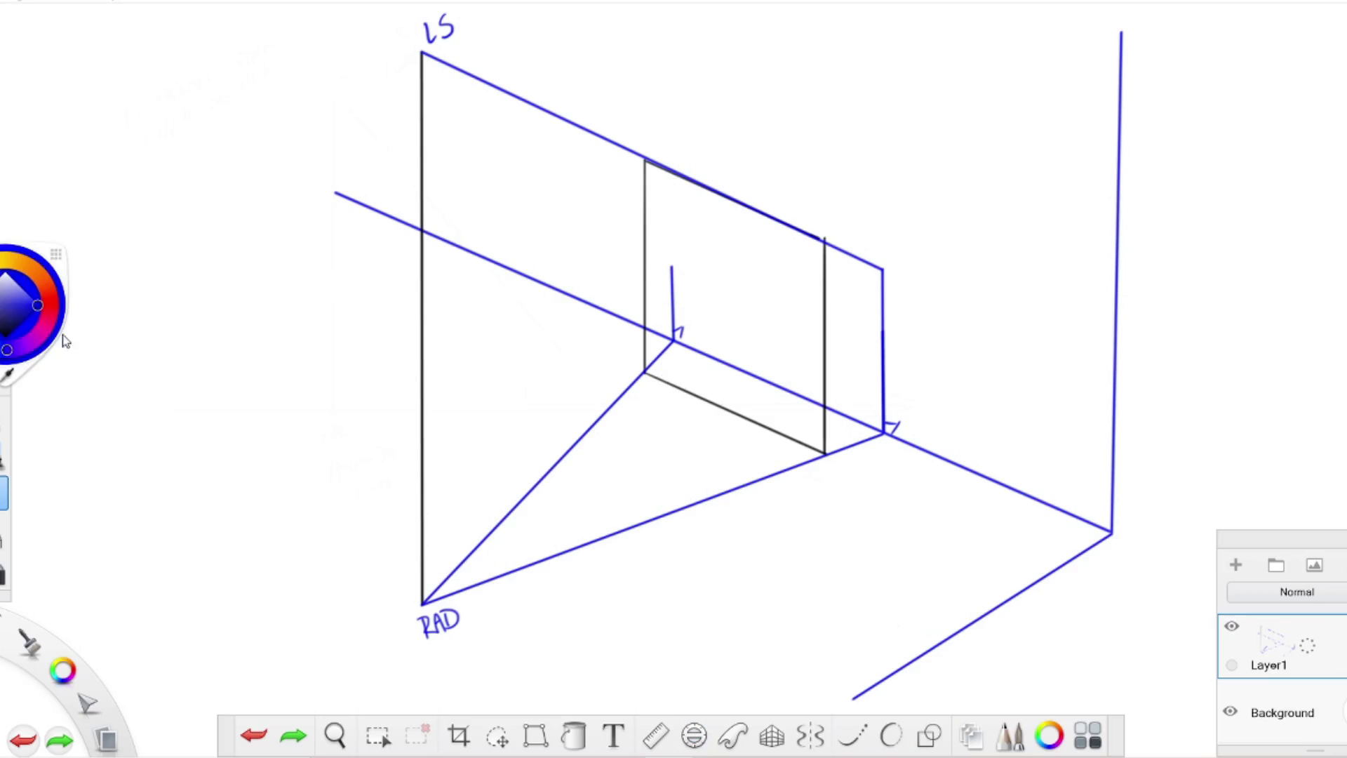
{"action": "left_click", "coordinate": [7, 336]}
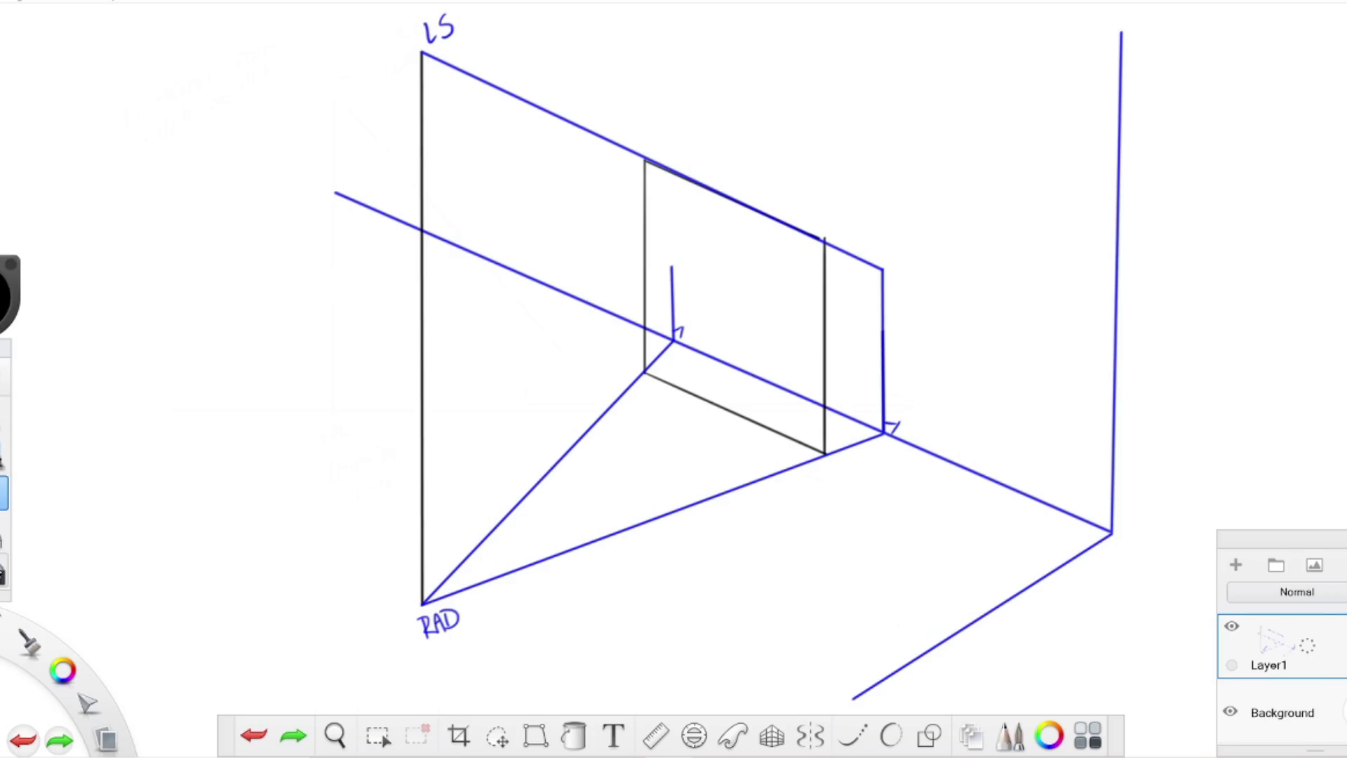
{"action": "mouse_move", "coordinate": [662, 162]}
{"action": "left_mouse_down"}
{"action": "mouse_move", "coordinate": [809, 236]}
{"action": "mouse_move", "coordinate": [826, 294]}
{"action": "mouse_move", "coordinate": [867, 264]}
{"action": "mouse_move", "coordinate": [883, 330]}
{"action": "left_mouse_up"}
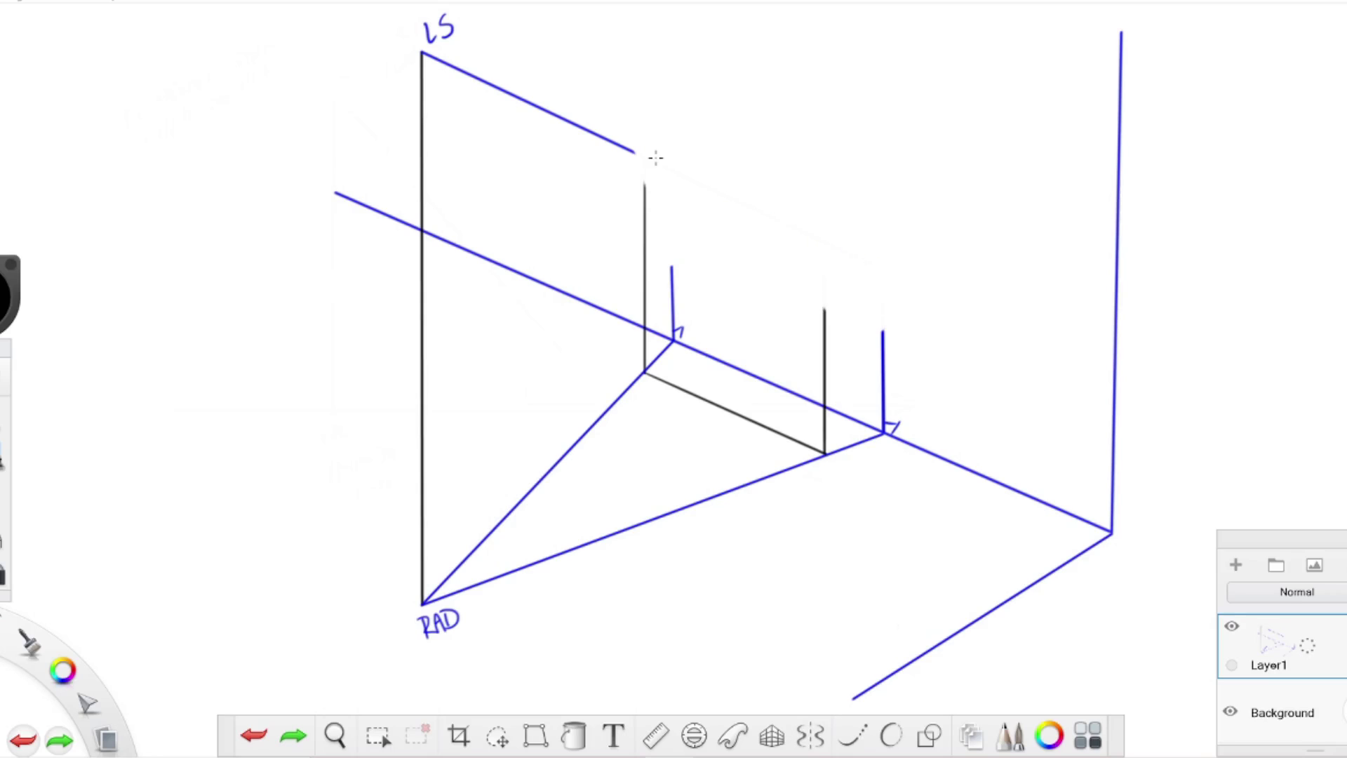
{"action": "mouse_move", "coordinate": [644, 175]}
{"action": "left_mouse_down"}
{"action": "mouse_move", "coordinate": [645, 261]}
{"action": "mouse_move", "coordinate": [672, 279]}
{"action": "left_mouse_up"}
{"action": "left_click_drag", "start_coordinate": [883, 330], "coordinate": [883, 386]}
{"action": "left_click_drag", "start_coordinate": [628, 149], "coordinate": [439, 60]}
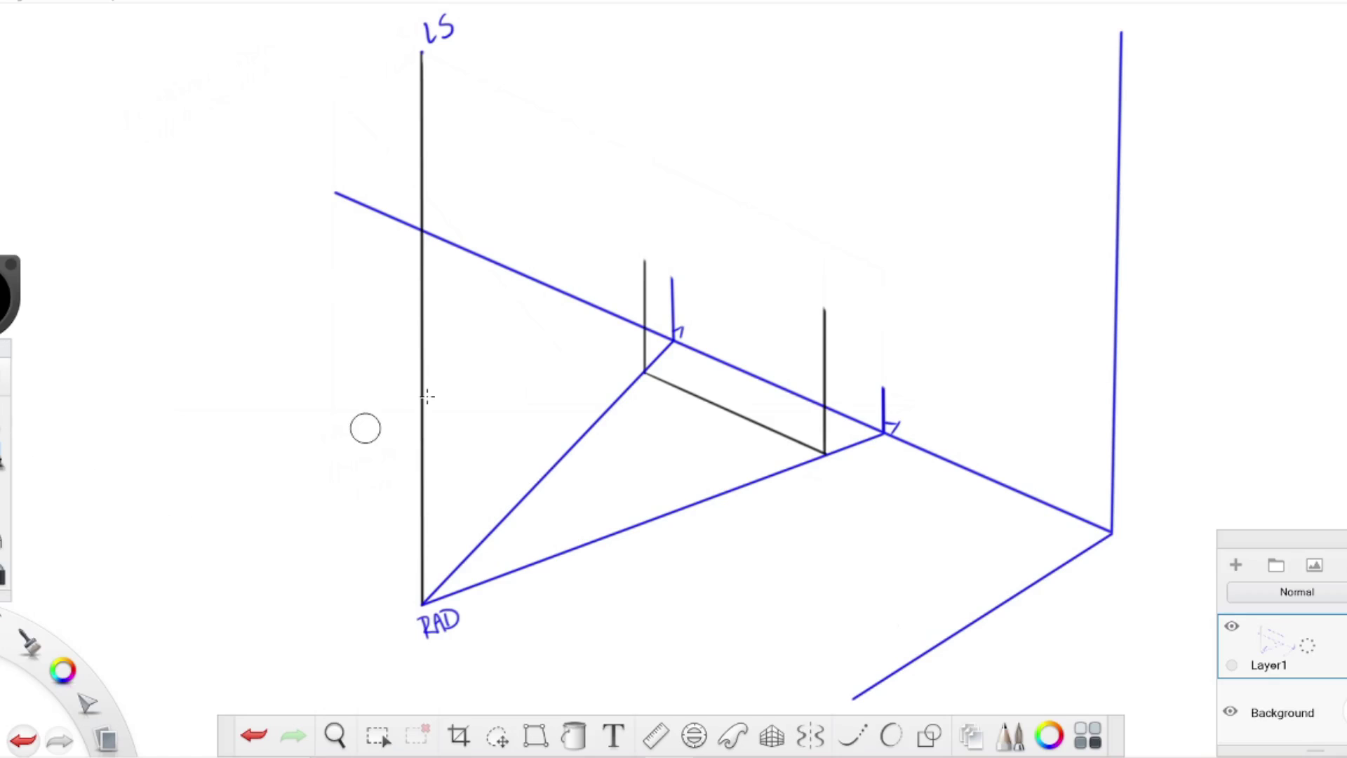
Step: Redraw the panel at a lower height with a black straight top edge and a black vertical on the side nearer LS
{"action": "left_click", "coordinate": [930, 735]}
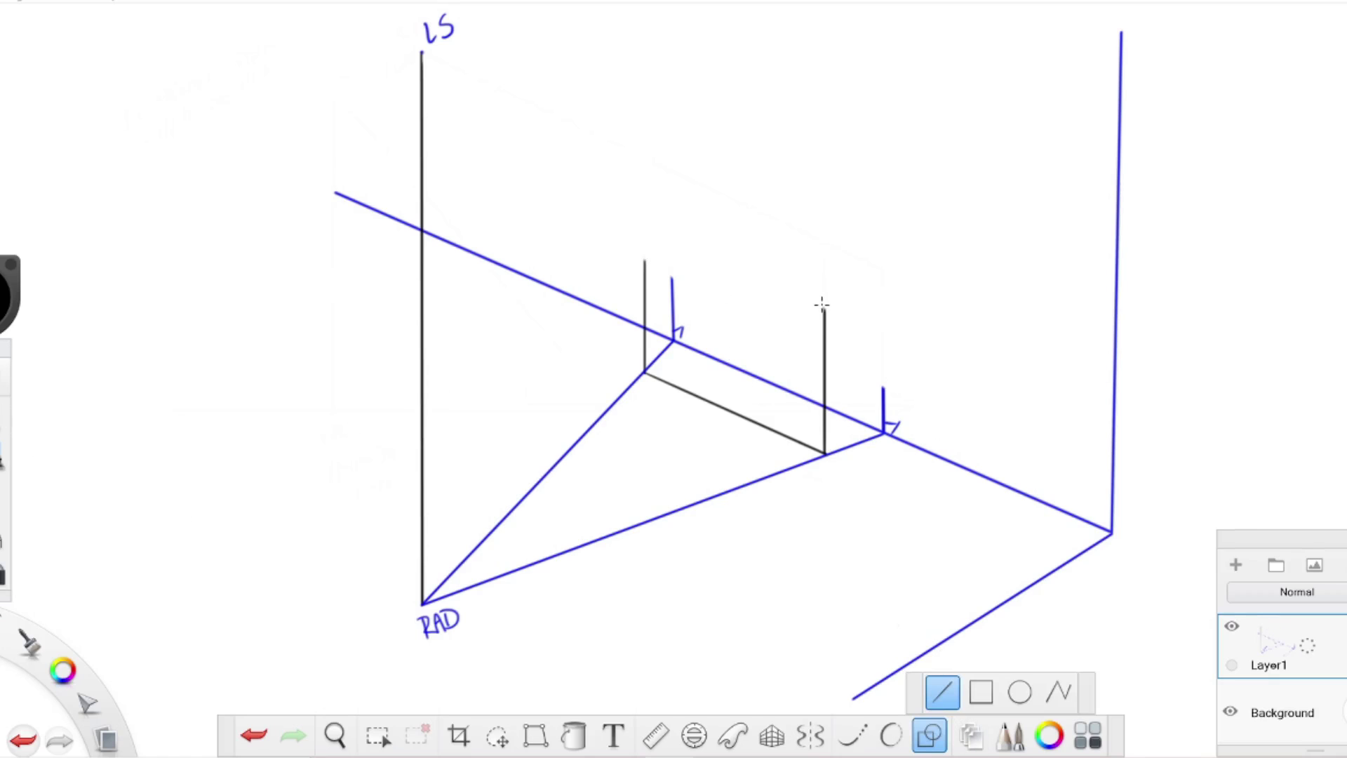
{"action": "left_click_drag", "start_coordinate": [822, 306], "coordinate": [647, 250]}
{"action": "key", "text": "Escape"}
{"action": "left_click_drag", "start_coordinate": [782, 292], "coordinate": [648, 236]}
{"action": "left_click_drag", "start_coordinate": [826, 318], "coordinate": [825, 318]}
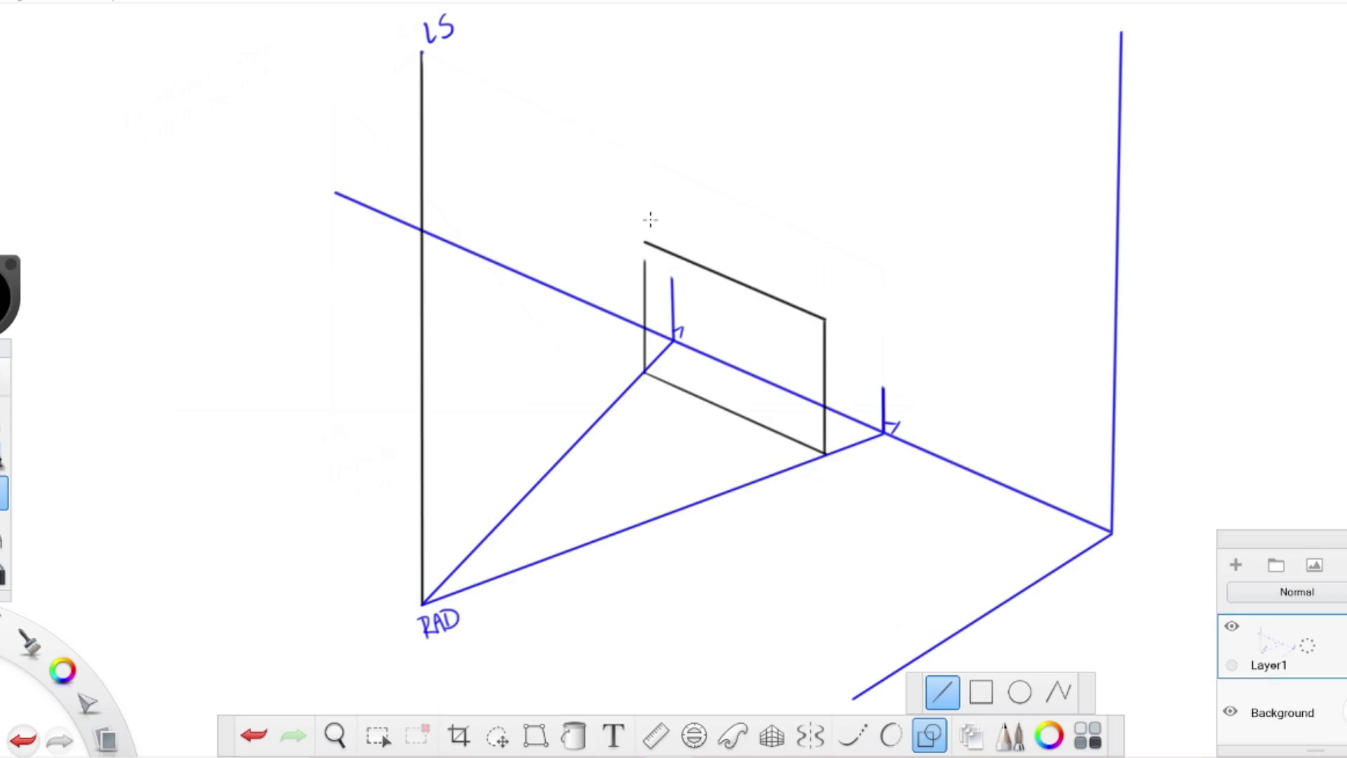
{"action": "left_click_drag", "start_coordinate": [644, 372], "coordinate": [644, 242]}
Step: Draw blue rays from LS through the panel's top corners to the wall verticals and join their ends as the shadow's top edge
{"action": "left_click", "coordinate": [10, 293]}
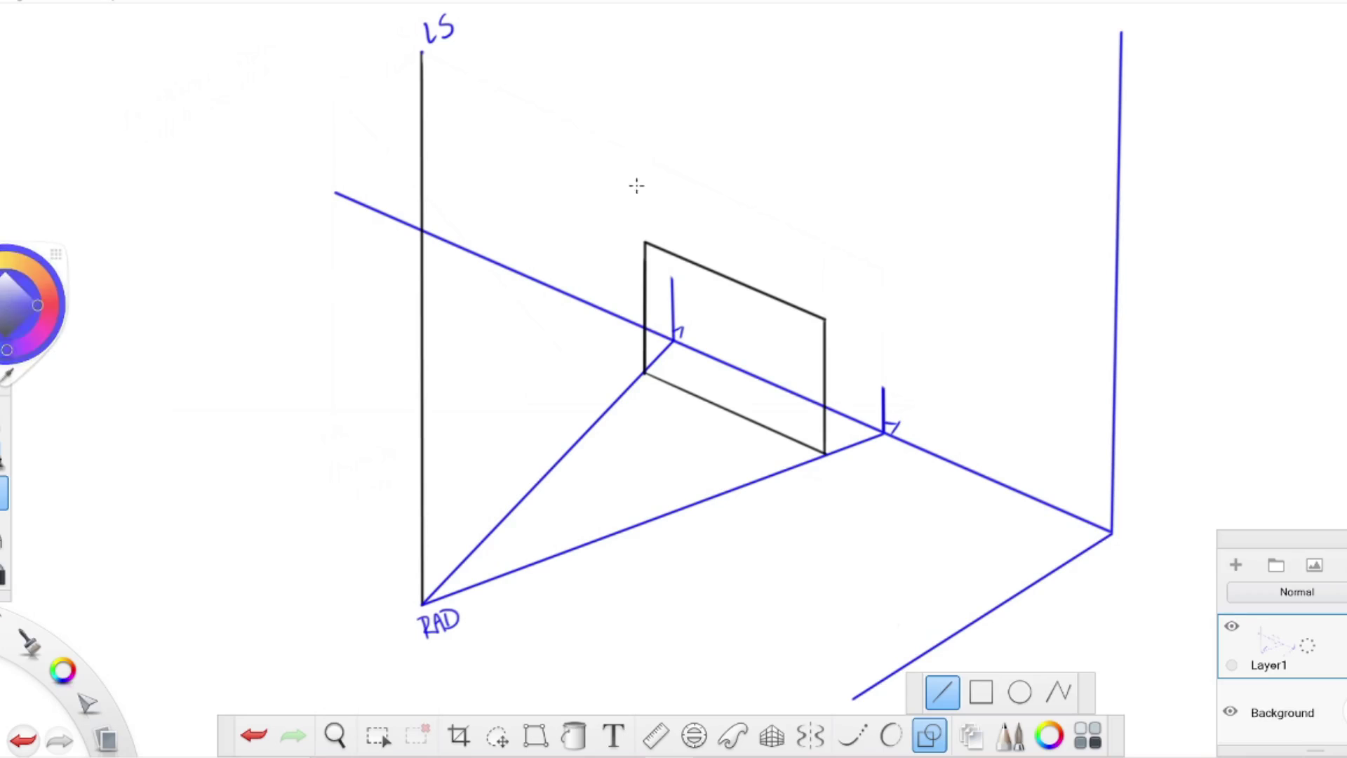
{"action": "left_click_drag", "start_coordinate": [421, 51], "coordinate": [884, 357]}
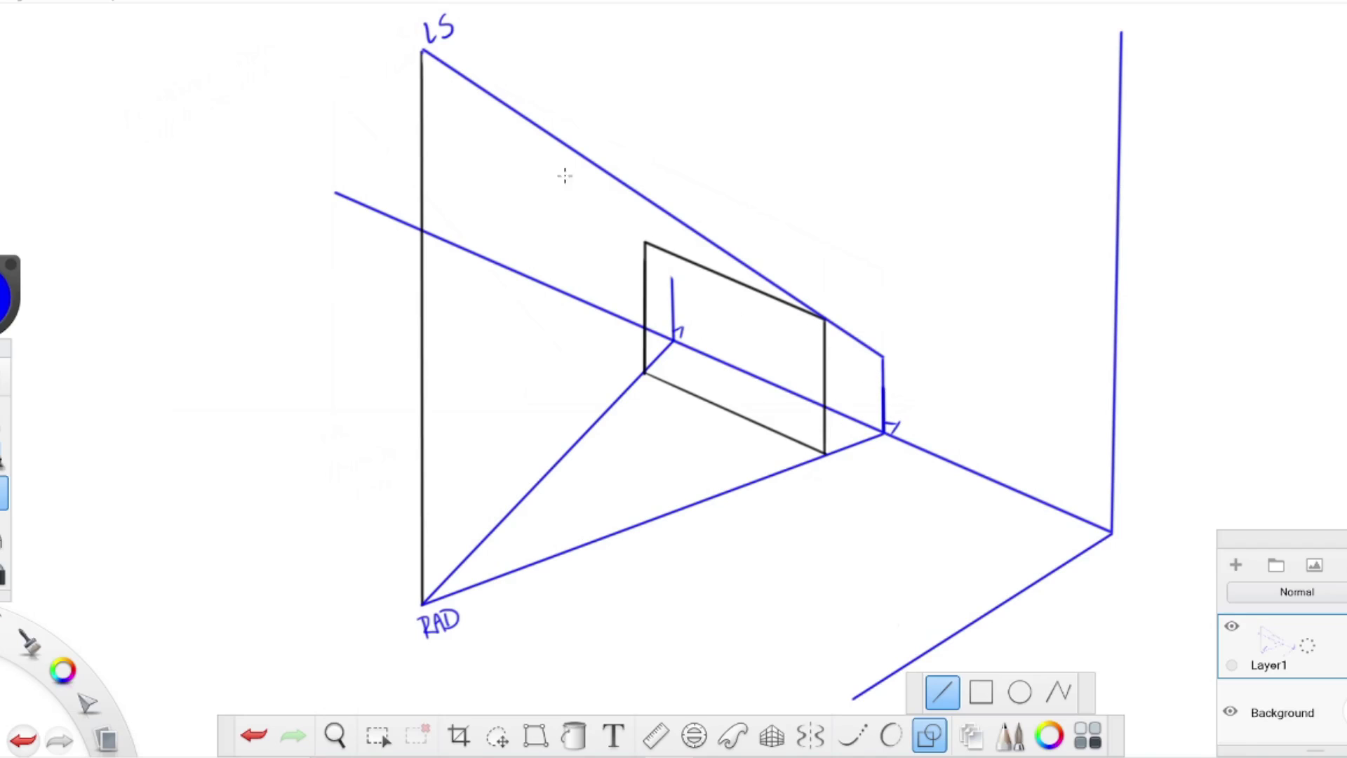
{"action": "left_click_drag", "start_coordinate": [423, 48], "coordinate": [670, 264]}
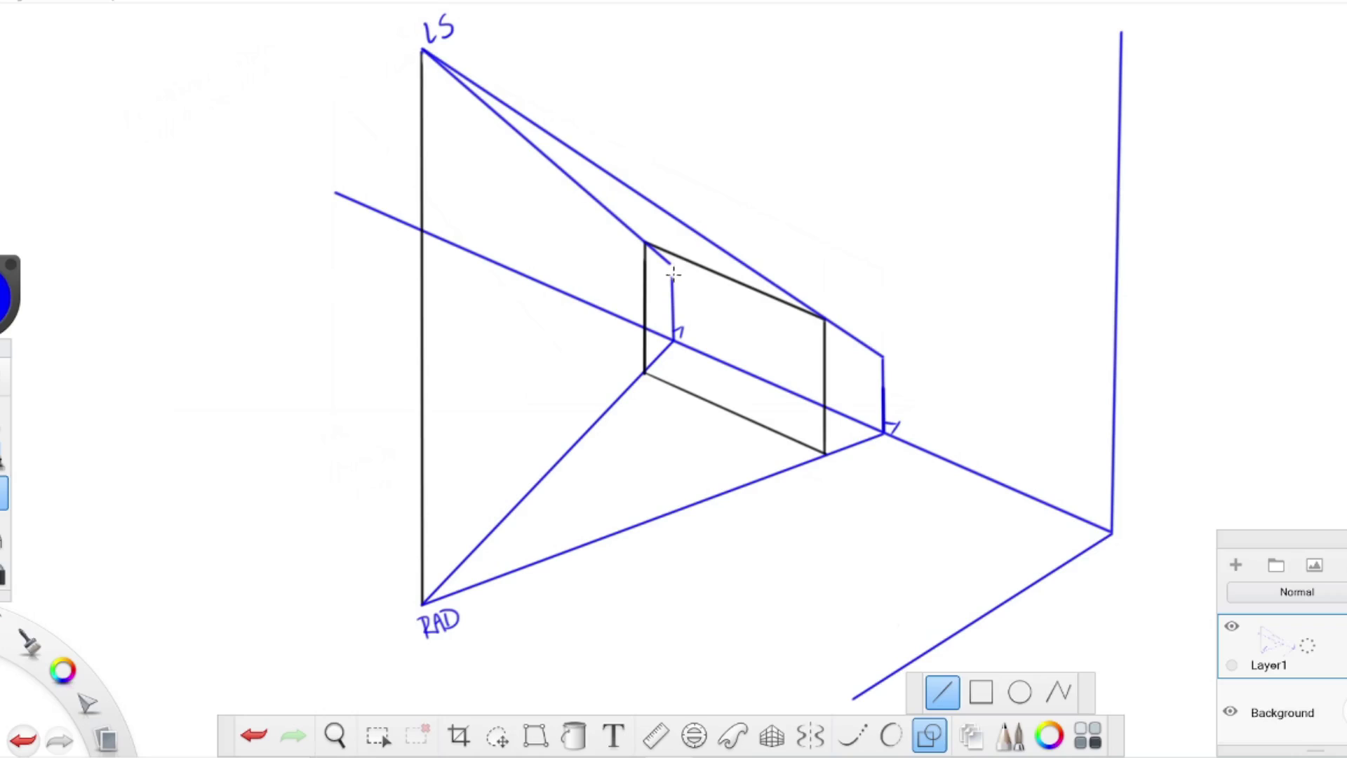
{"action": "left_click_drag", "start_coordinate": [672, 340], "coordinate": [672, 341]}
{"action": "left_click_drag", "start_coordinate": [883, 354], "coordinate": [671, 265]}
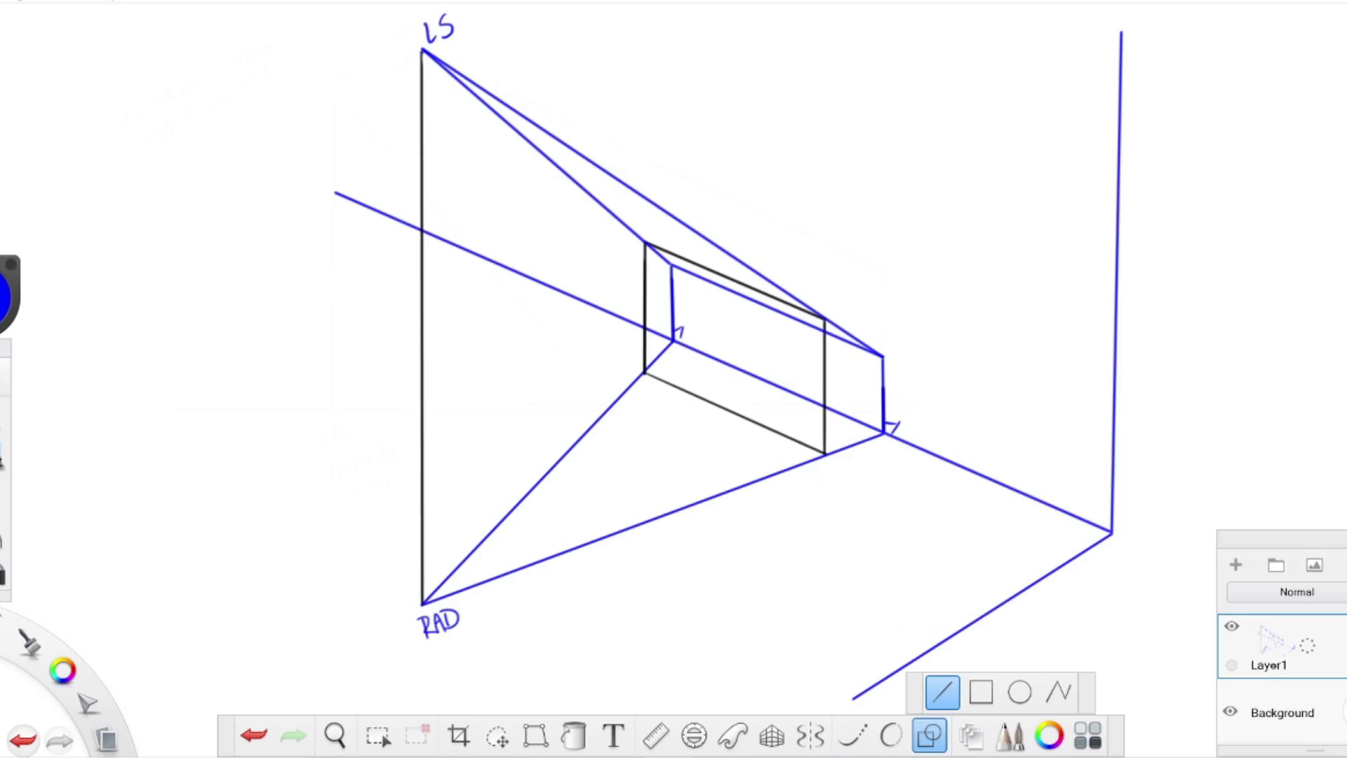
Step: Increase the marker's size and fill the shadow area showing beyond the panel with solid blue
{"action": "left_click", "coordinate": [976, 737]}
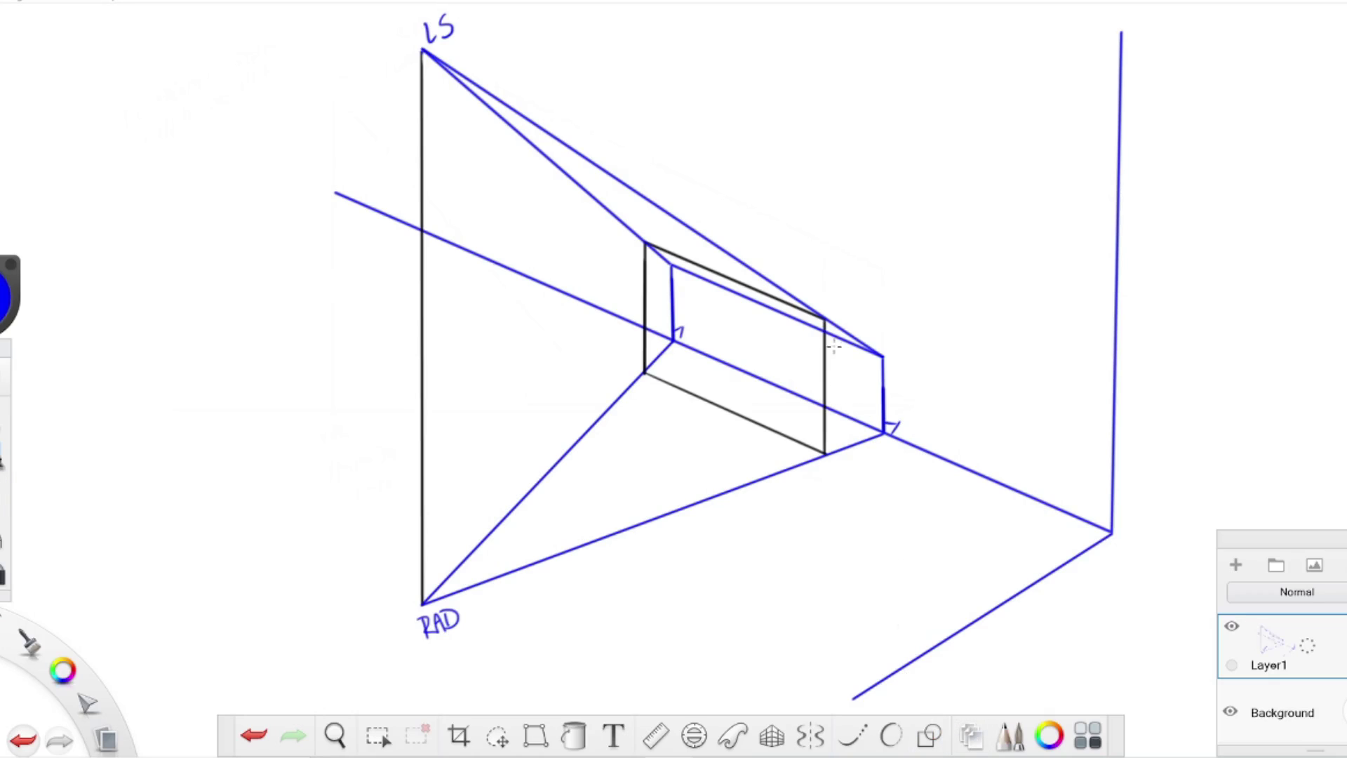
{"action": "mouse_move", "coordinate": [834, 348]}
{"action": "left_mouse_down"}
{"action": "mouse_move", "coordinate": [839, 400]}
{"action": "mouse_move", "coordinate": [844, 379]}
{"action": "left_mouse_up"}
{"action": "key", "text": "ctrl+z"}
{"action": "double_click", "coordinate": [5, 415]}
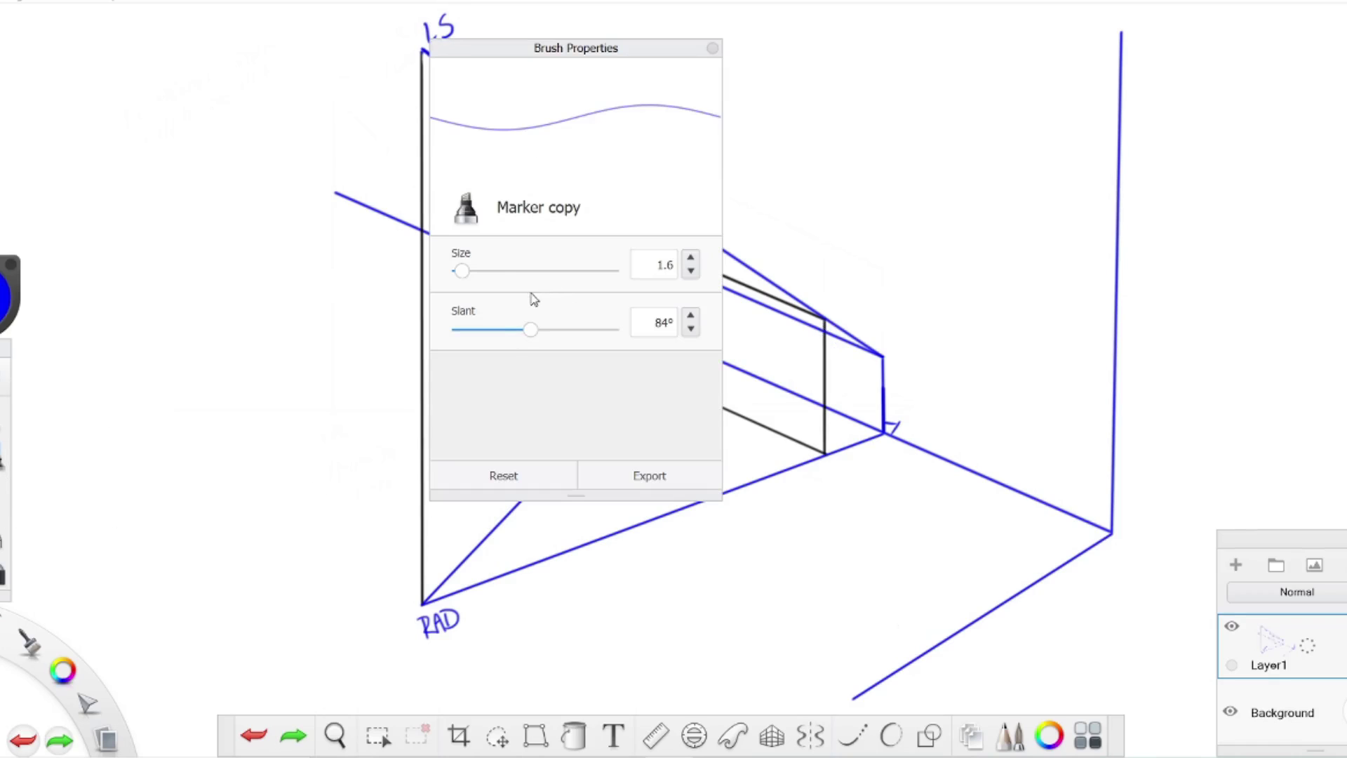
{"action": "left_click", "coordinate": [478, 275]}
{"action": "left_click", "coordinate": [712, 48]}
{"action": "mouse_move", "coordinate": [837, 398]}
{"action": "left_mouse_down"}
{"action": "mouse_move", "coordinate": [832, 351]}
{"action": "mouse_move", "coordinate": [833, 411]}
{"action": "mouse_move", "coordinate": [849, 350]}
{"action": "mouse_move", "coordinate": [840, 374]}
{"action": "mouse_move", "coordinate": [867, 365]}
{"action": "mouse_move", "coordinate": [878, 393]}
{"action": "mouse_move", "coordinate": [843, 388]}
{"action": "mouse_move", "coordinate": [828, 435]}
{"action": "mouse_move", "coordinate": [853, 449]}
{"action": "mouse_move", "coordinate": [839, 421]}
{"action": "mouse_move", "coordinate": [843, 438]}
{"action": "left_mouse_up"}
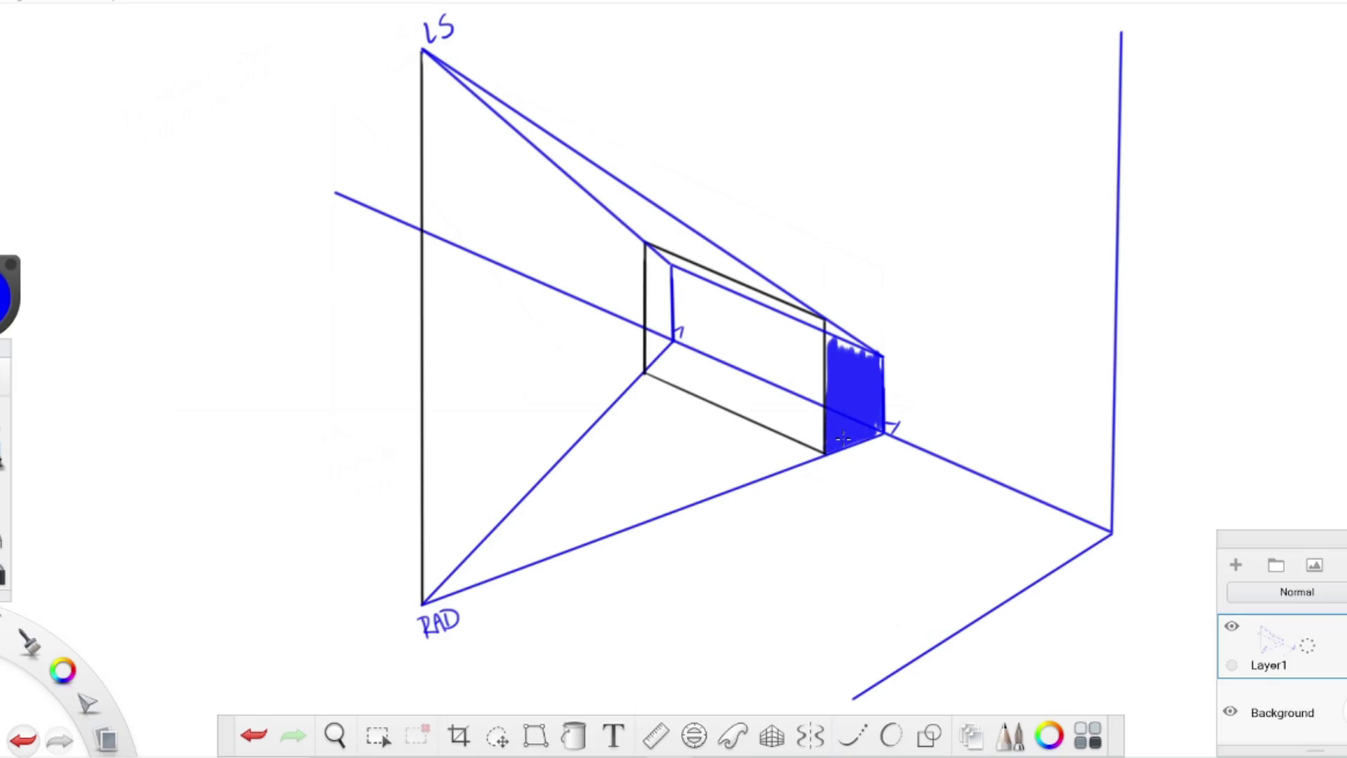
{"action": "left_click_drag", "start_coordinate": [829, 340], "coordinate": [828, 337]}
Step: Extend the RAD ground ray and the LS light ray past the shadow with blue straight lines ending in arrowheads
{"action": "left_click", "coordinate": [929, 734]}
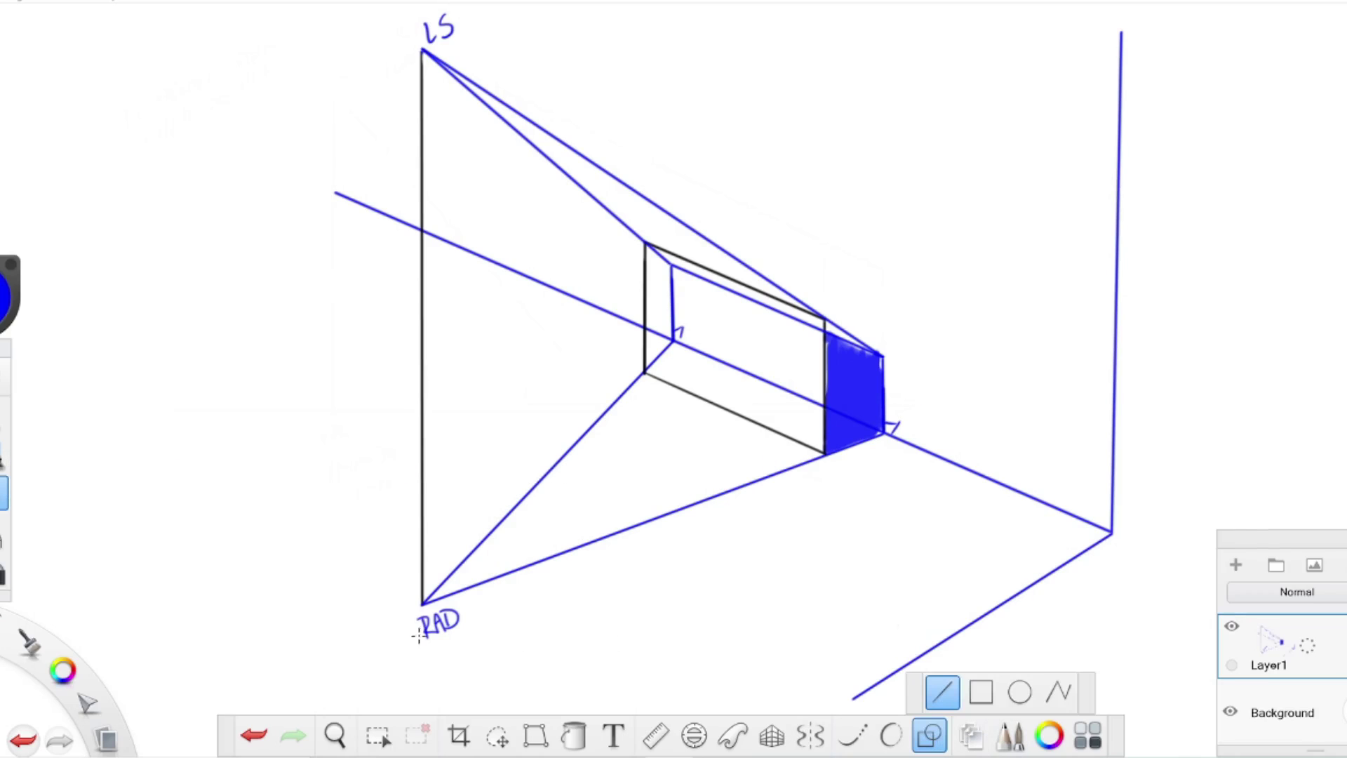
{"action": "mouse_move", "coordinate": [421, 603]}
{"action": "left_mouse_down"}
{"action": "mouse_move", "coordinate": [957, 421]}
{"action": "mouse_move", "coordinate": [972, 403]}
{"action": "left_mouse_up"}
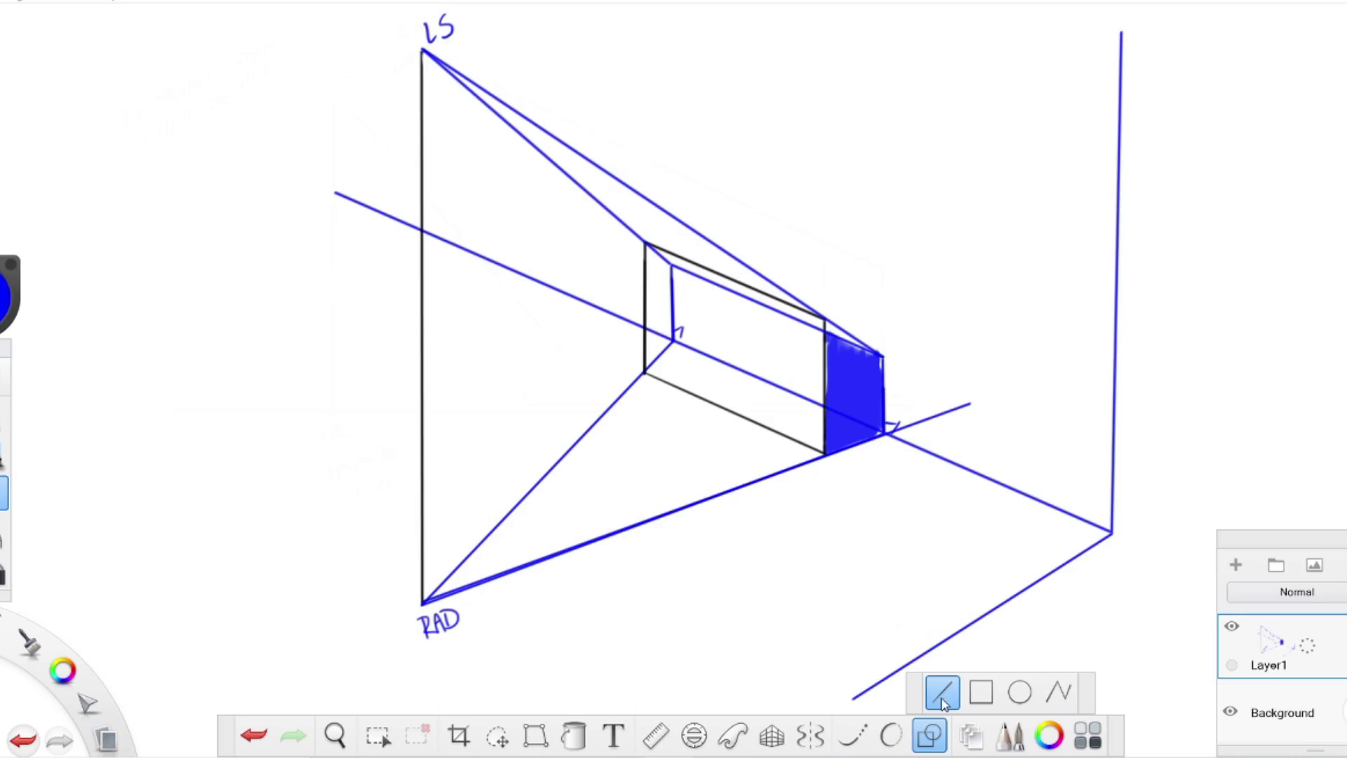
{"action": "left_click_drag", "start_coordinate": [424, 49], "coordinate": [1013, 442]}
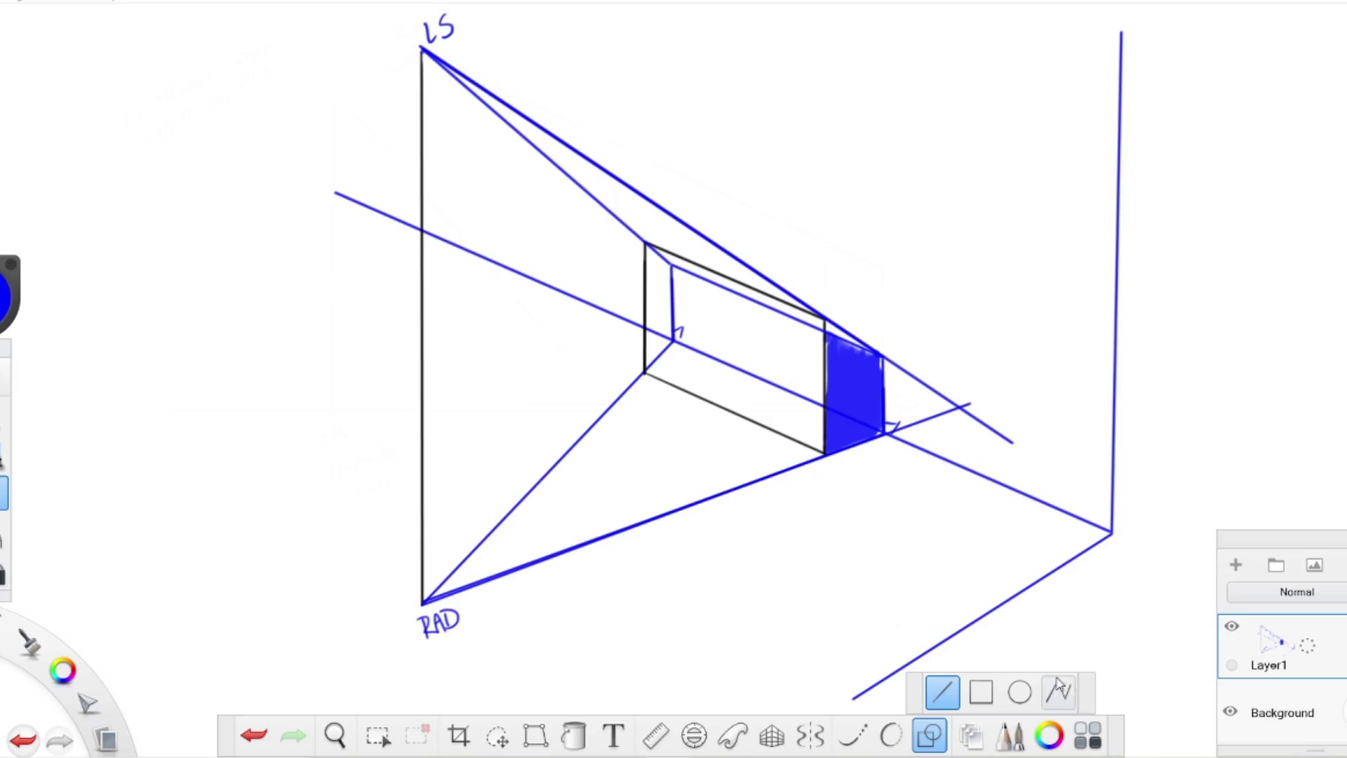
{"action": "left_click", "coordinate": [929, 735]}
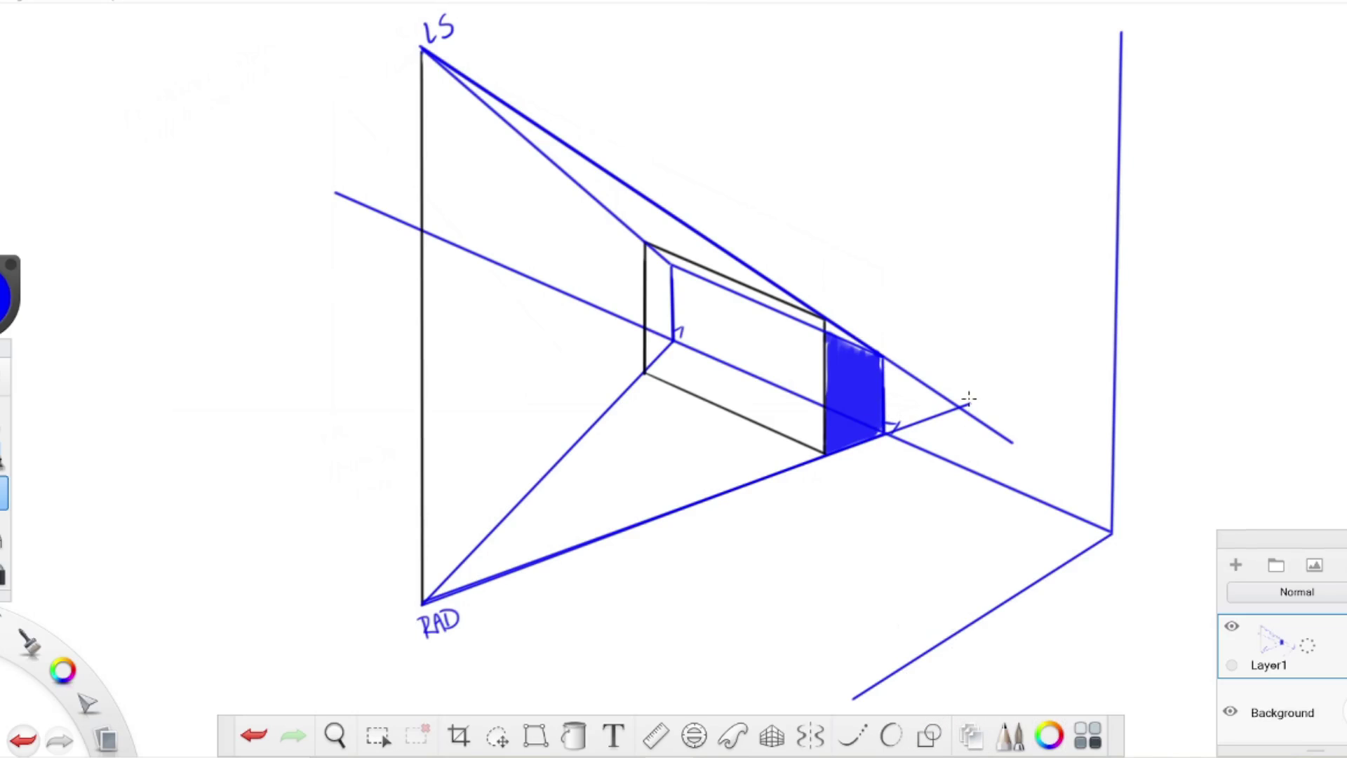
{"action": "left_click_drag", "start_coordinate": [972, 397], "coordinate": [1014, 449]}
Step: Clear the entire room and shadow drawing from Layer1
{"action": "key", "text": "ctrl+b"}
{"action": "left_click_drag", "start_coordinate": [517, 270], "coordinate": [526, 271]}
{"action": "key", "text": "ctrl+b"}
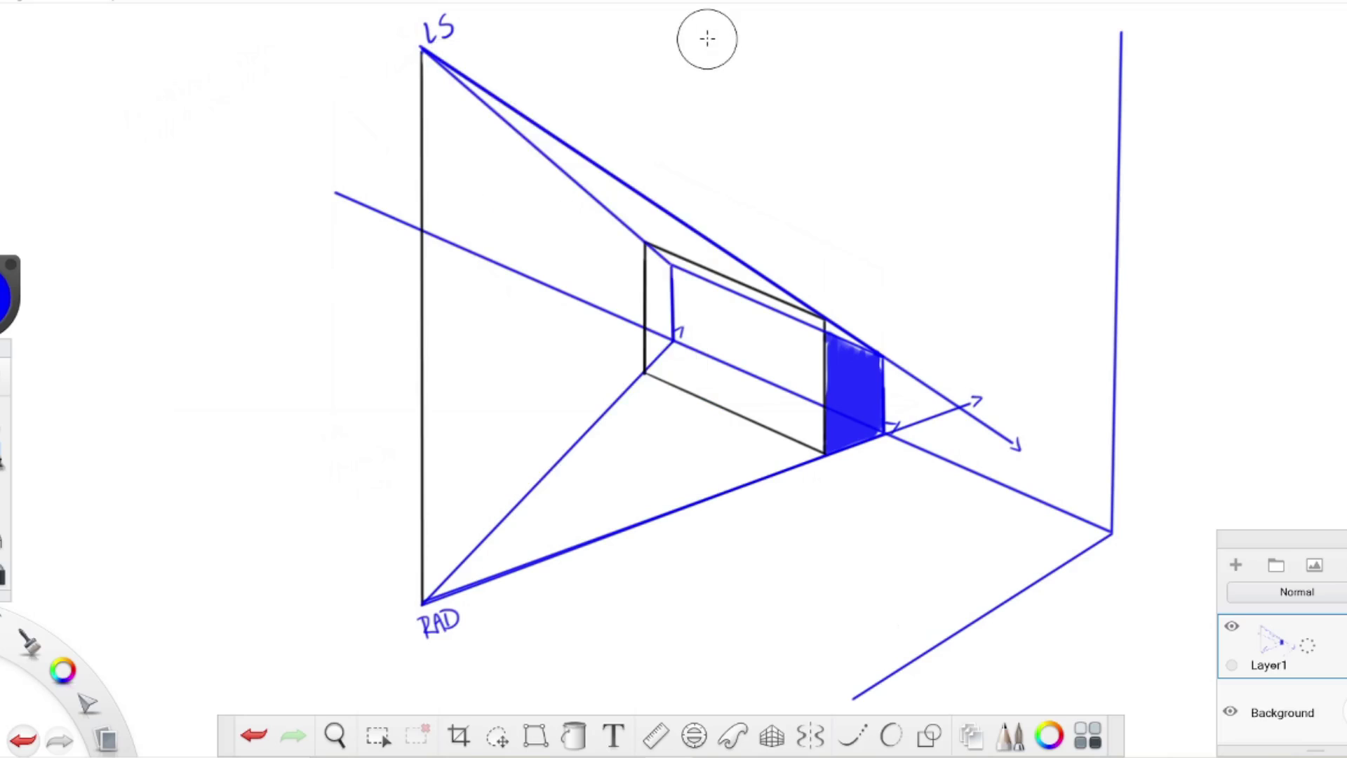
{"action": "mouse_move", "coordinate": [336, 193]}
{"action": "left_mouse_down"}
{"action": "mouse_move", "coordinate": [400, 216]}
{"action": "mouse_move", "coordinate": [421, 578]}
{"action": "mouse_move", "coordinate": [442, 617]}
{"action": "mouse_move", "coordinate": [466, 562]}
{"action": "mouse_move", "coordinate": [512, 119]}
{"action": "mouse_move", "coordinate": [632, 186]}
{"action": "mouse_move", "coordinate": [687, 505]}
{"action": "mouse_move", "coordinate": [737, 260]}
{"action": "mouse_move", "coordinate": [800, 463]}
{"action": "mouse_move", "coordinate": [863, 449]}
{"action": "mouse_move", "coordinate": [937, 393]}
{"action": "mouse_move", "coordinate": [1024, 491]}
{"action": "mouse_move", "coordinate": [1112, 533]}
{"action": "mouse_move", "coordinate": [1122, 31]}
{"action": "left_mouse_up"}
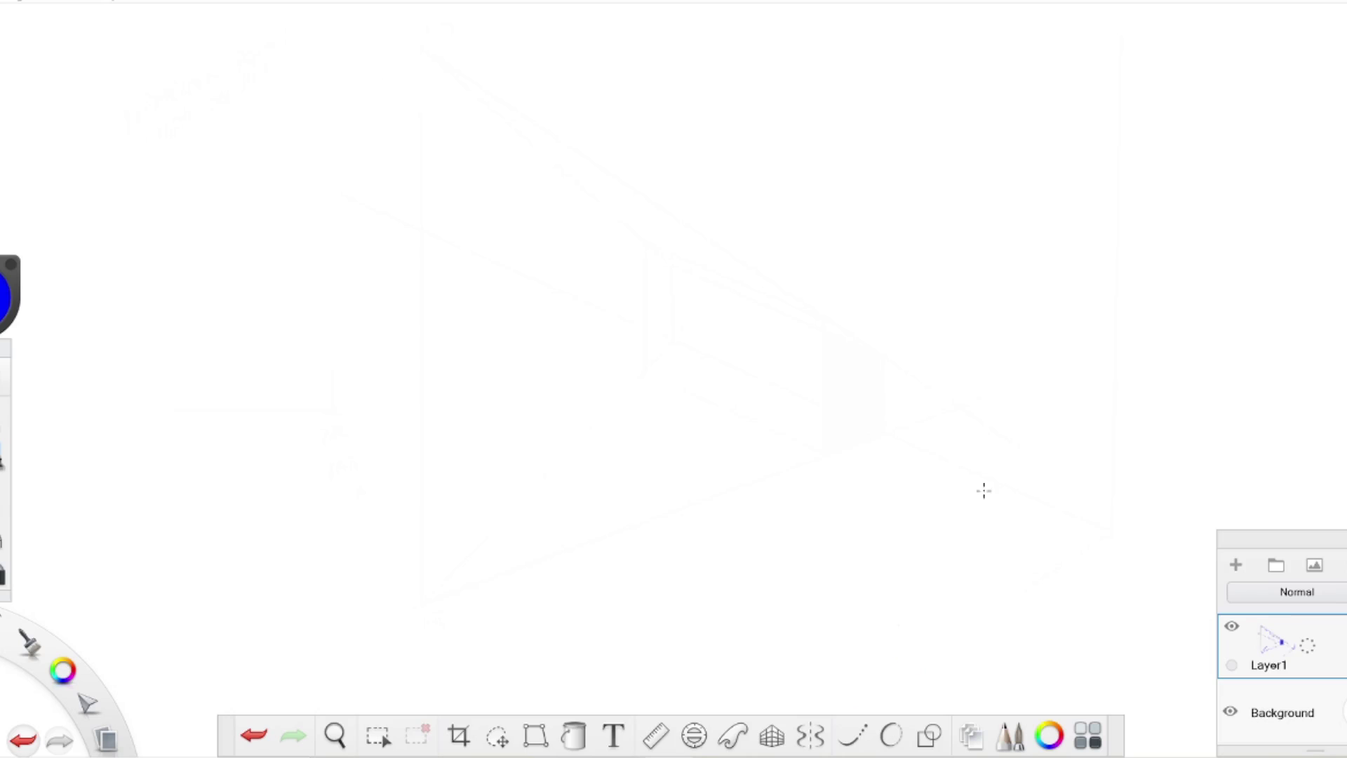
Step: Draw a tall black vertical straight line near the middle of the empty canvas
{"action": "left_click", "coordinate": [6, 494]}
{"action": "left_click", "coordinate": [8, 294]}
{"action": "left_click", "coordinate": [7, 325]}
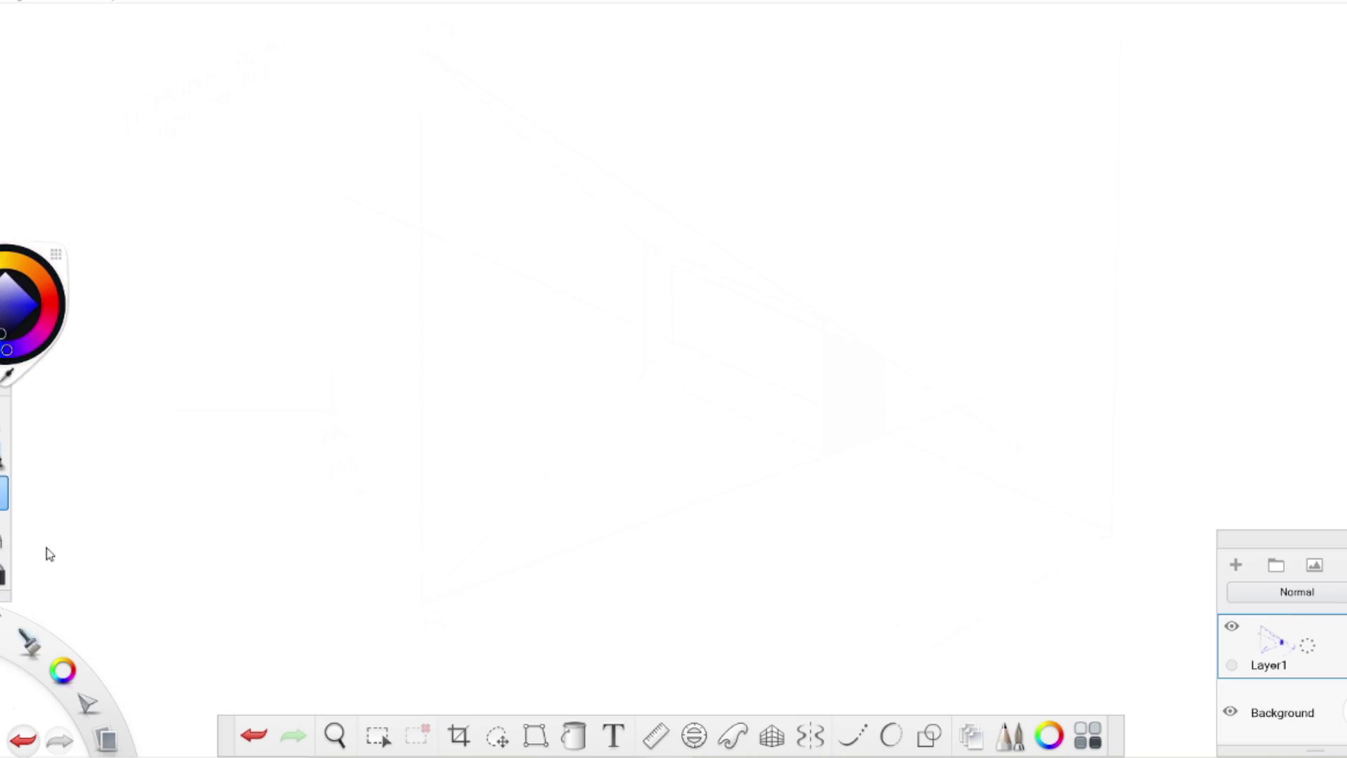
{"action": "left_click", "coordinate": [5, 339]}
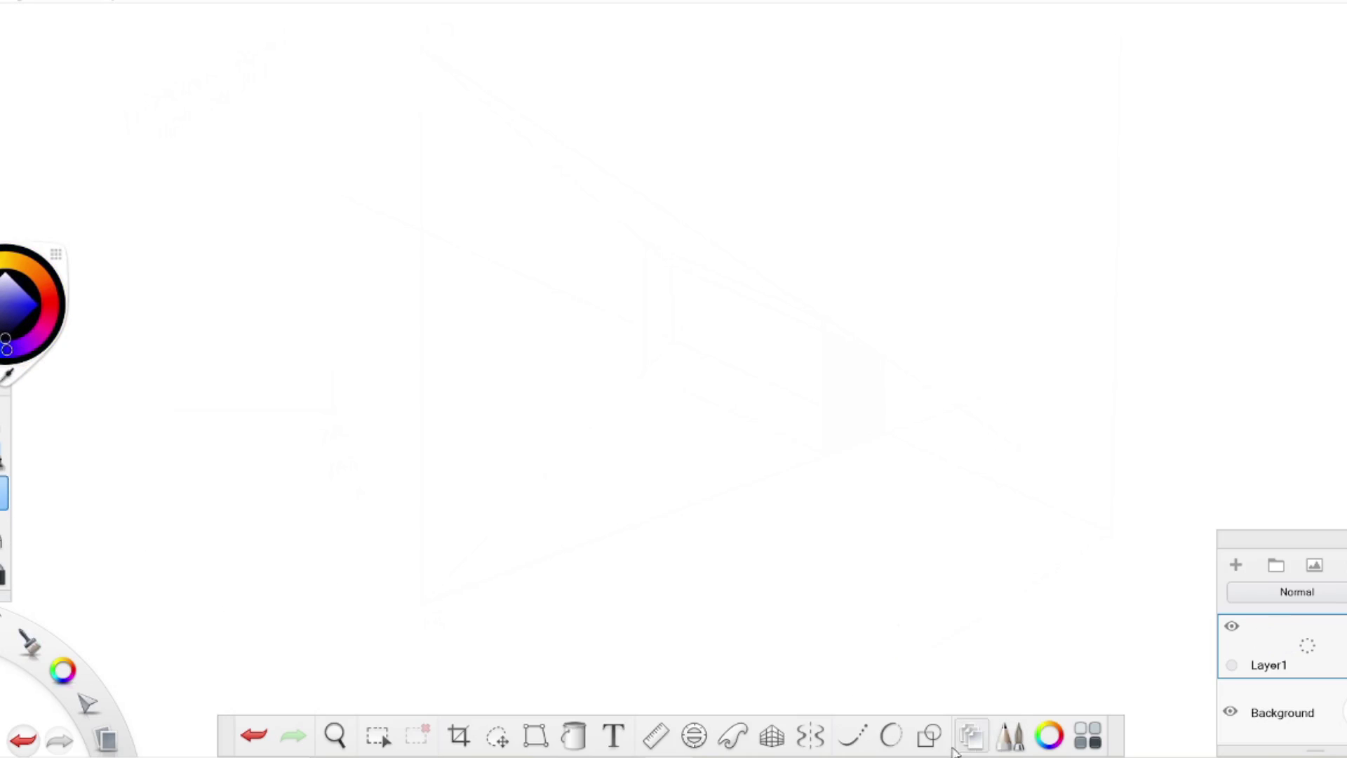
{"action": "left_click", "coordinate": [932, 738]}
{"action": "left_click_drag", "start_coordinate": [571, 470], "coordinate": [569, 121]}
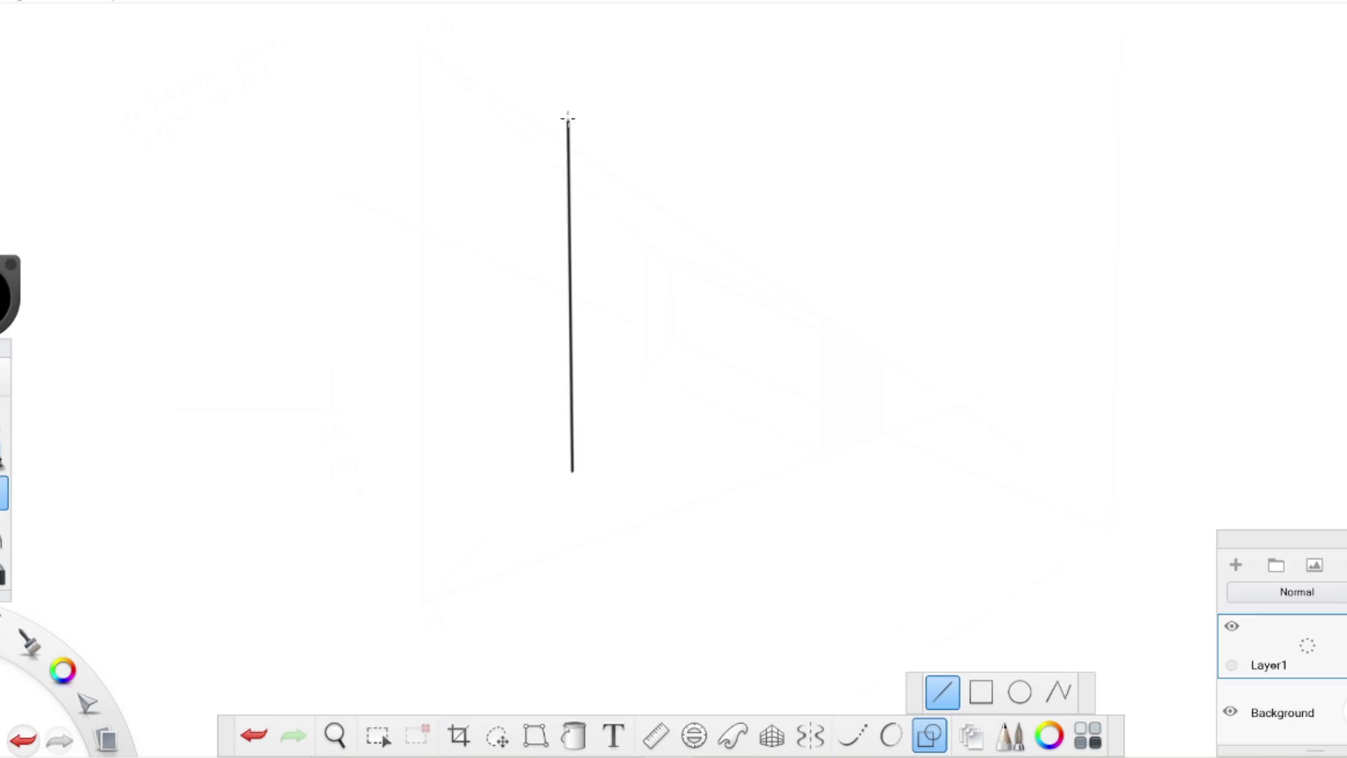
{"action": "left_click", "coordinate": [930, 736]}
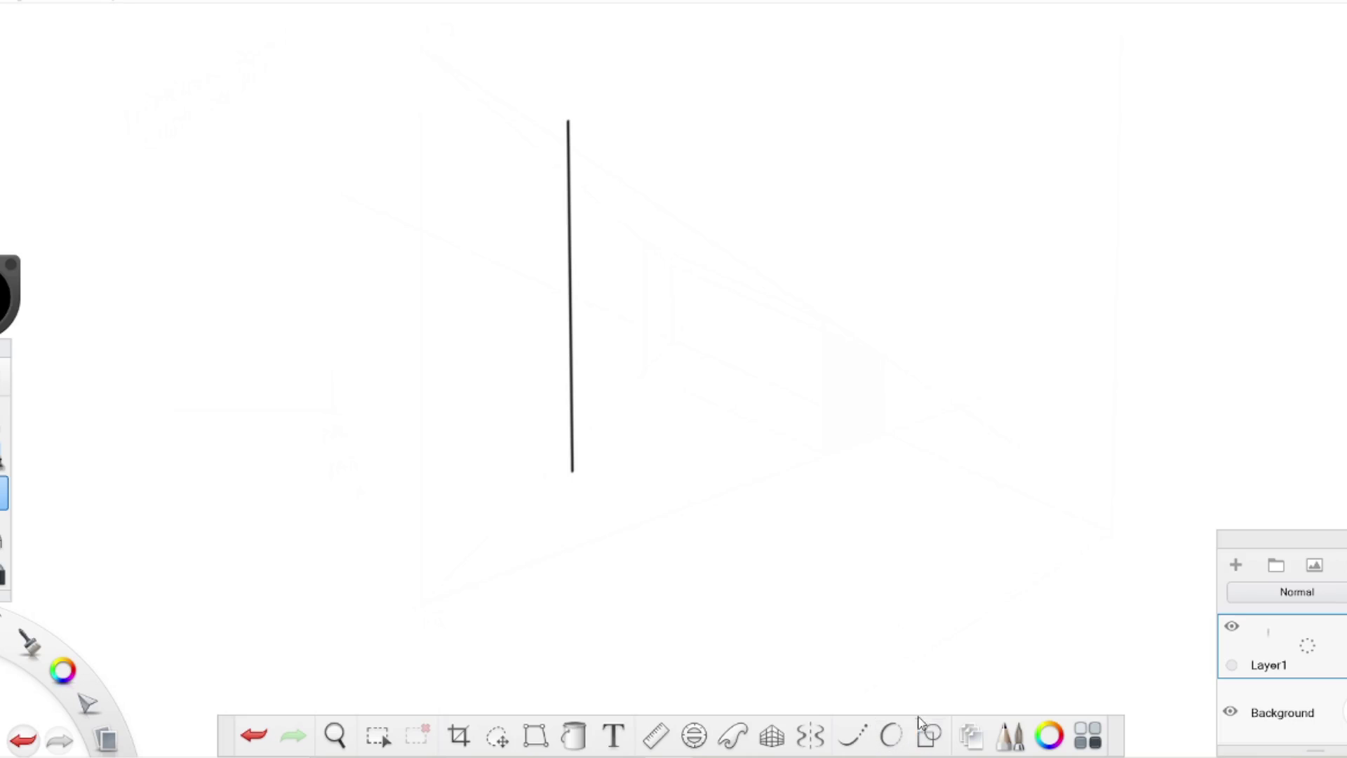
Step: Handwrite "LS" at the vertical line's top and "RAD" beside its base
{"action": "left_click_drag", "start_coordinate": [573, 88], "coordinate": [580, 107]}
{"action": "mouse_move", "coordinate": [585, 466]}
{"action": "left_mouse_down"}
{"action": "mouse_move", "coordinate": [586, 493]}
{"action": "mouse_move", "coordinate": [589, 483]}
{"action": "left_mouse_up"}
{"action": "left_click_drag", "start_coordinate": [594, 491], "coordinate": [605, 490]}
{"action": "left_click_drag", "start_coordinate": [605, 470], "coordinate": [605, 489]}
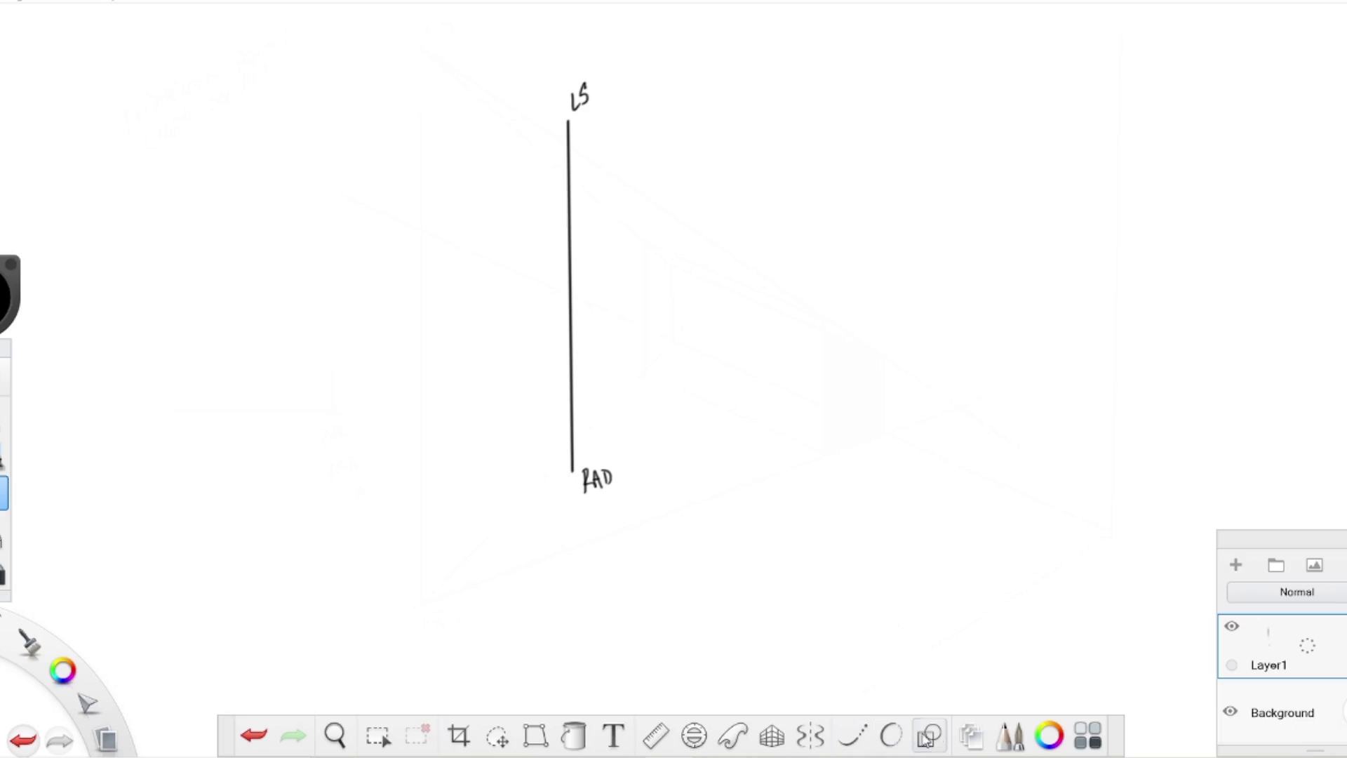
Step: Place the ruler diagonally through the vertical line's base and draw a long black line along it, descending to the right
{"action": "left_click", "coordinate": [933, 734]}
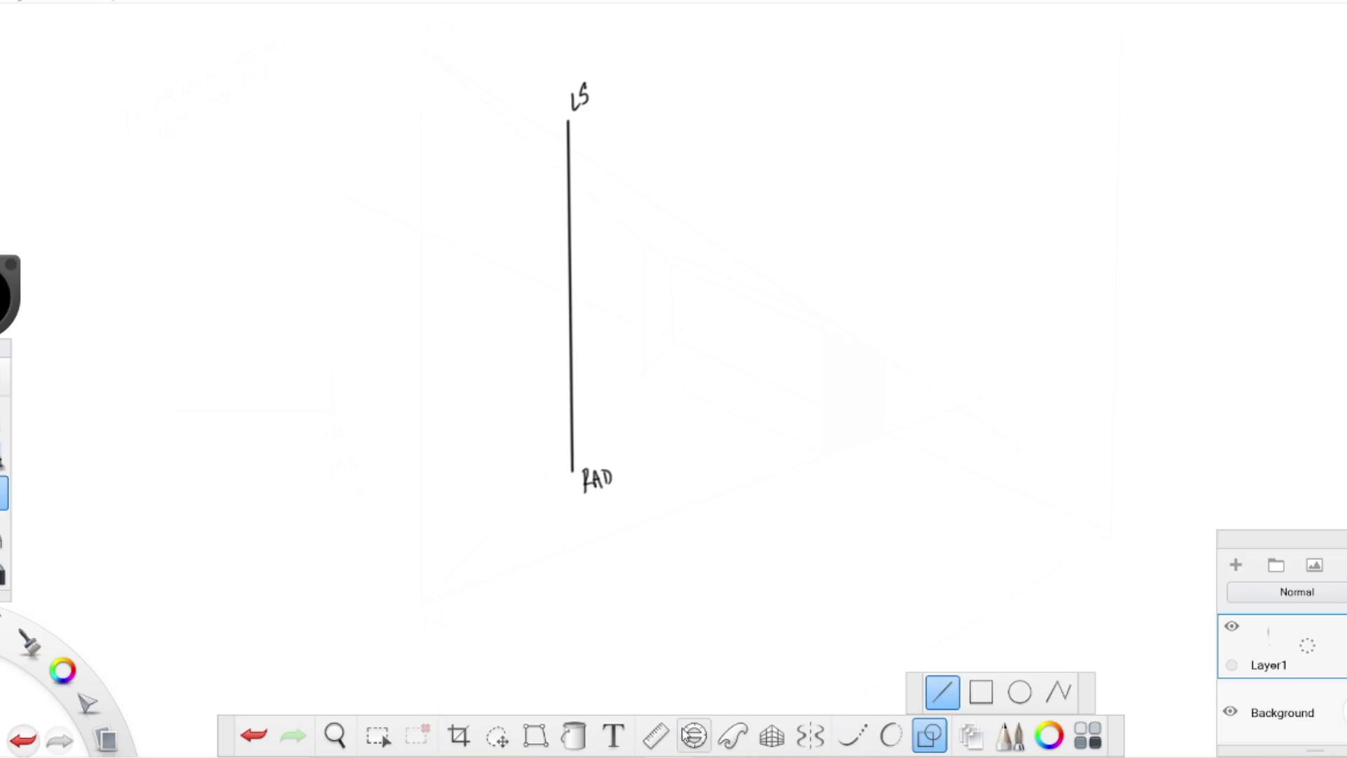
{"action": "left_click", "coordinate": [655, 735]}
{"action": "mouse_move", "coordinate": [842, 310]}
{"action": "left_mouse_down"}
{"action": "mouse_move", "coordinate": [737, 381]}
{"action": "mouse_move", "coordinate": [554, 441]}
{"action": "mouse_move", "coordinate": [541, 514]}
{"action": "mouse_move", "coordinate": [548, 502]}
{"action": "left_mouse_up"}
{"action": "mouse_move", "coordinate": [483, 441]}
{"action": "left_mouse_down"}
{"action": "mouse_move", "coordinate": [572, 468]}
{"action": "mouse_move", "coordinate": [139, 327]}
{"action": "mouse_move", "coordinate": [1162, 667]}
{"action": "left_mouse_up"}
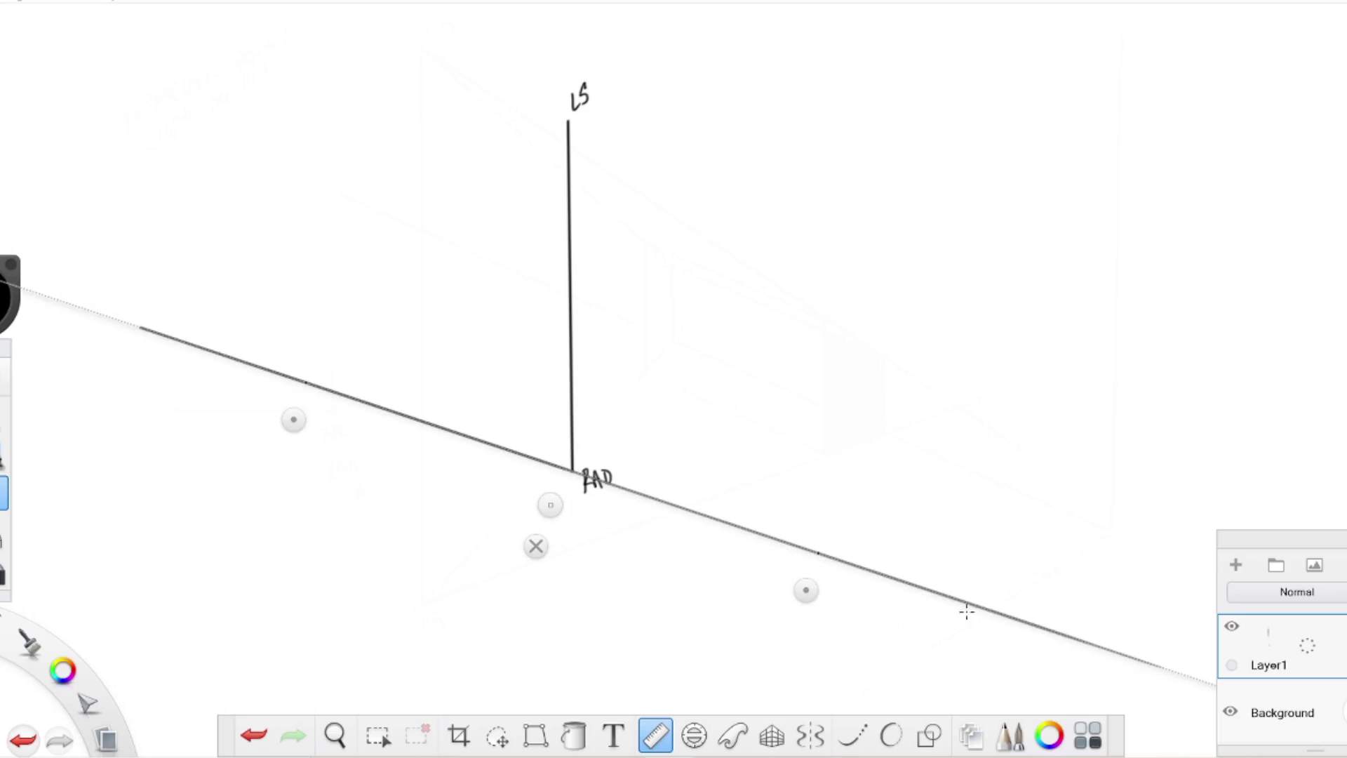
Step: Place the ruler through the RAD point and draw a second long black line along it, rising to the right
{"action": "left_click", "coordinate": [536, 544]}
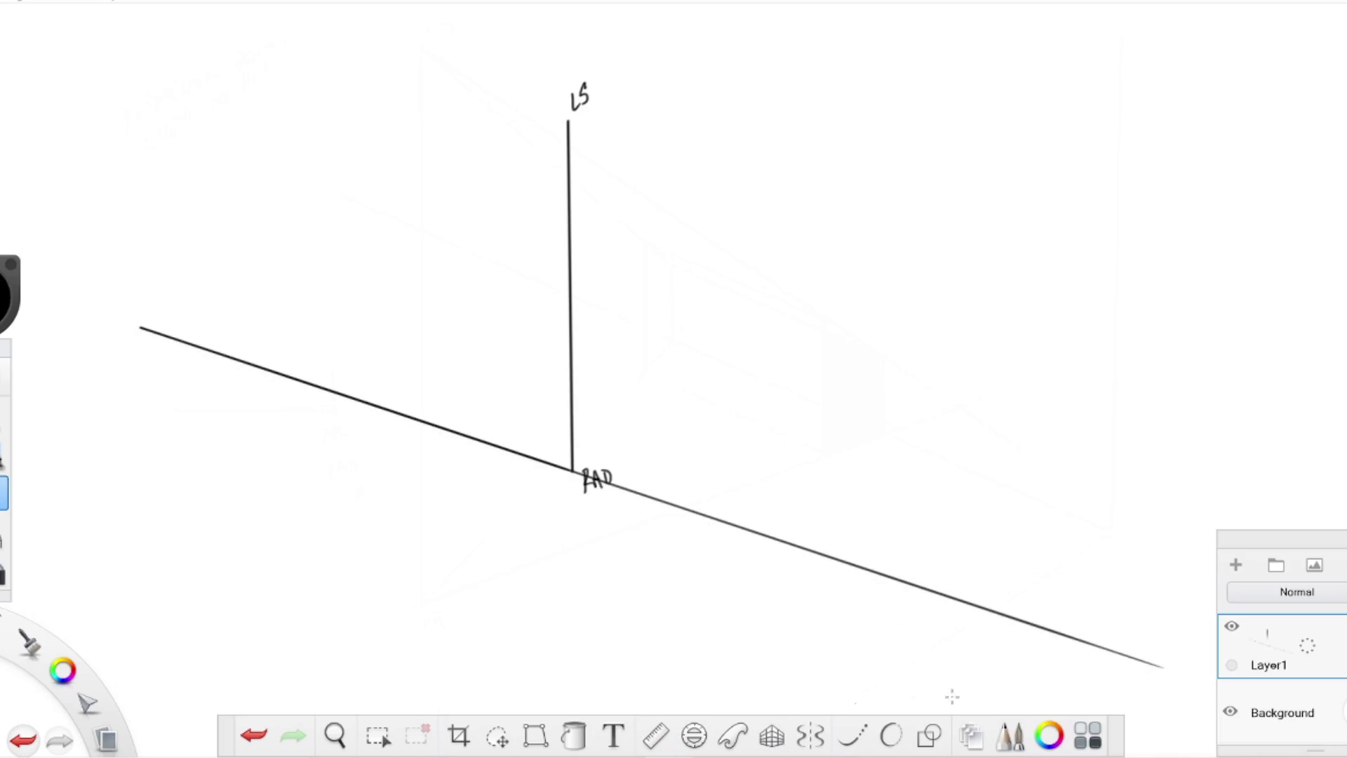
{"action": "left_click", "coordinate": [930, 735]}
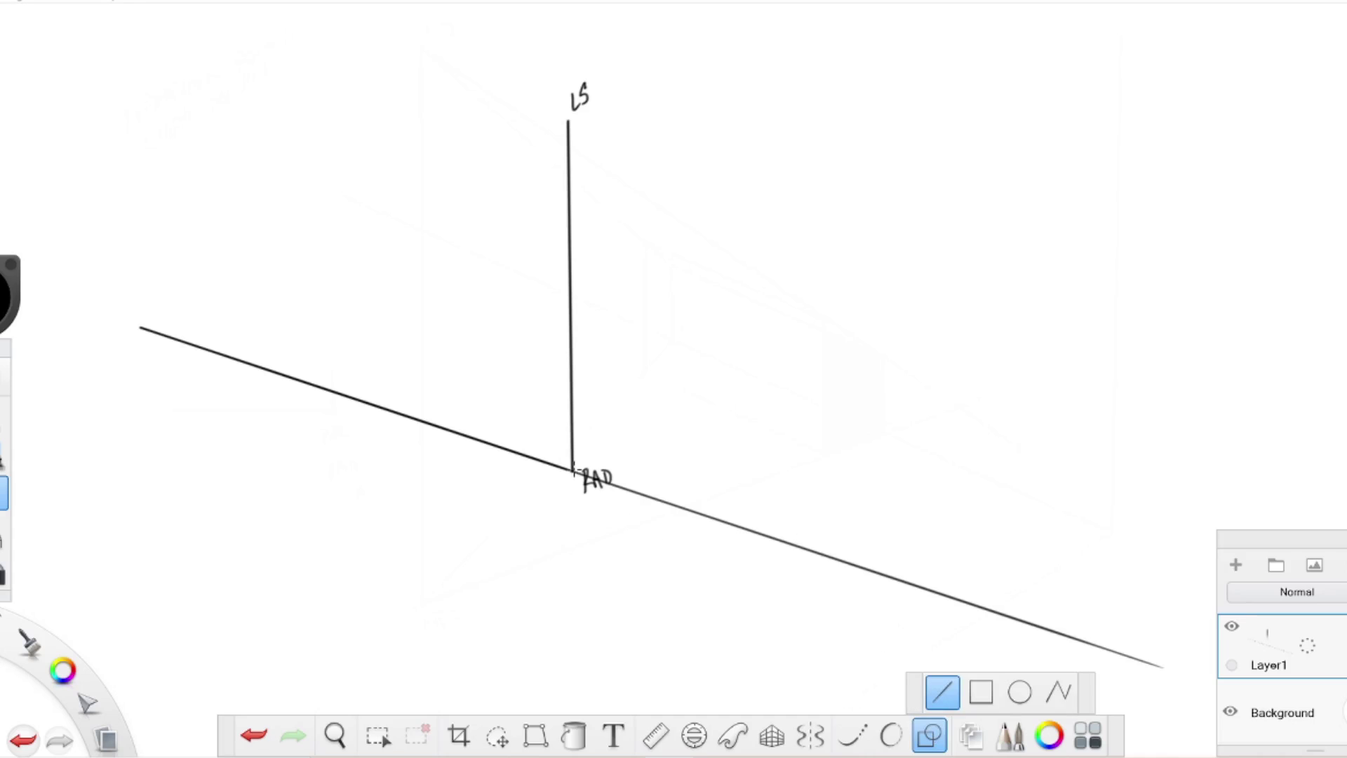
{"action": "left_click", "coordinate": [656, 736]}
{"action": "left_click_drag", "start_coordinate": [803, 589], "coordinate": [806, 591]}
{"action": "left_click_drag", "start_coordinate": [554, 324], "coordinate": [622, 497]}
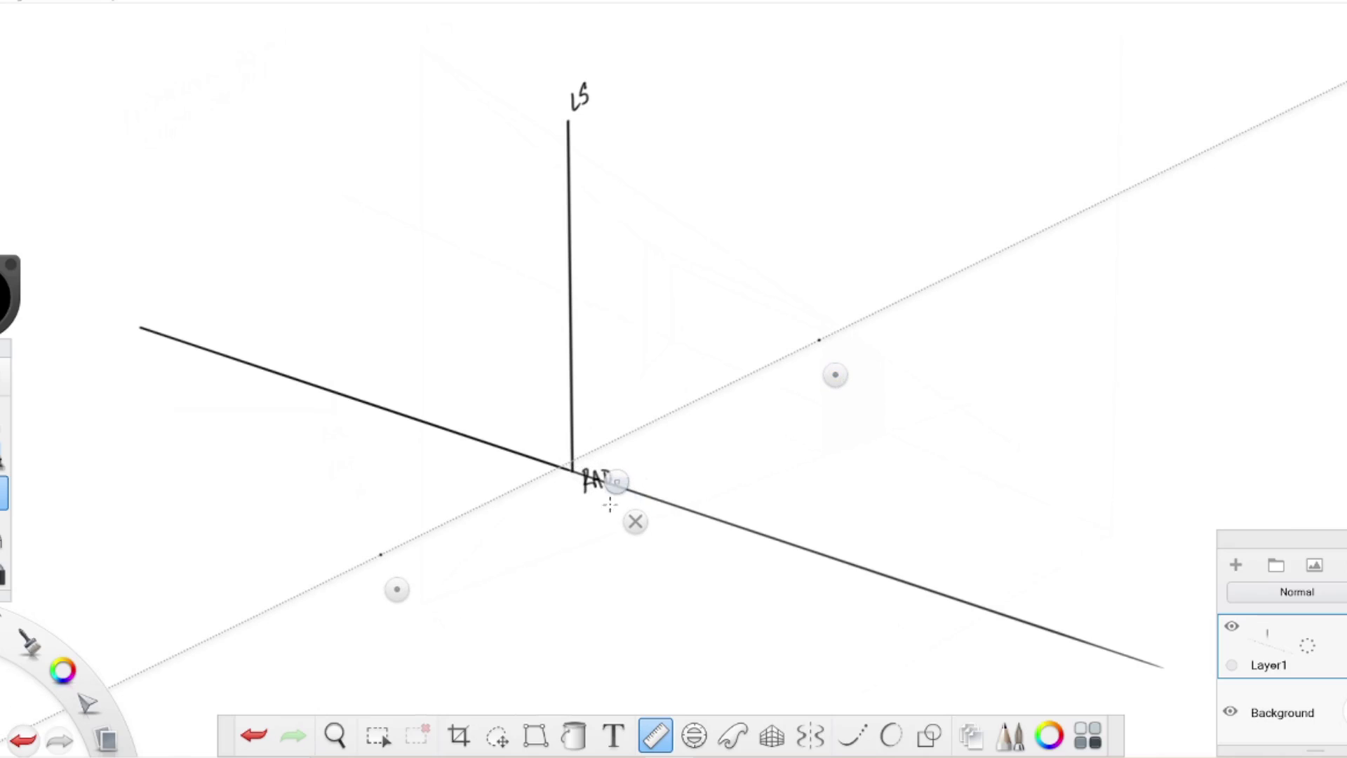
{"action": "left_click_drag", "start_coordinate": [401, 587], "coordinate": [400, 621]}
{"action": "mouse_move", "coordinate": [226, 669]}
{"action": "left_mouse_down"}
{"action": "mouse_move", "coordinate": [1043, 181]}
{"action": "mouse_move", "coordinate": [1181, 123]}
{"action": "left_mouse_up"}
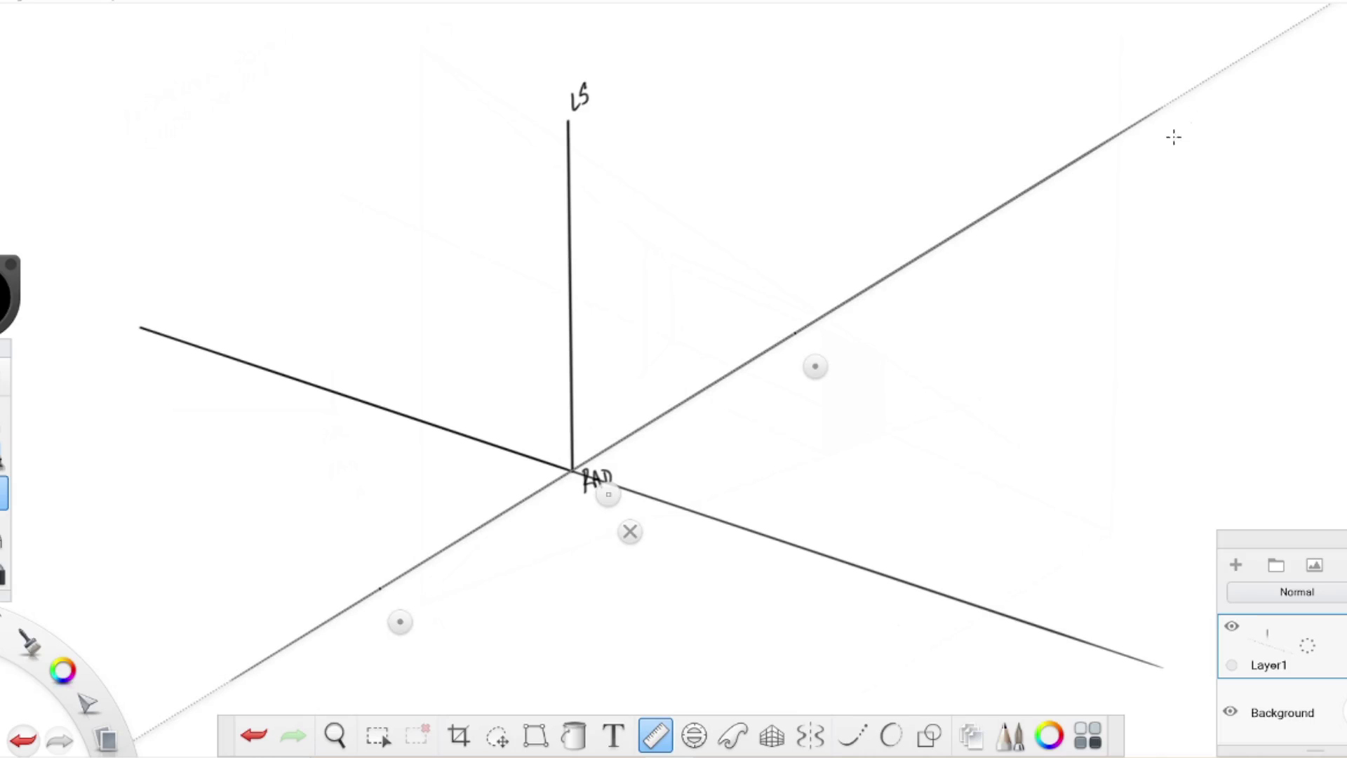
{"action": "left_click", "coordinate": [630, 531]}
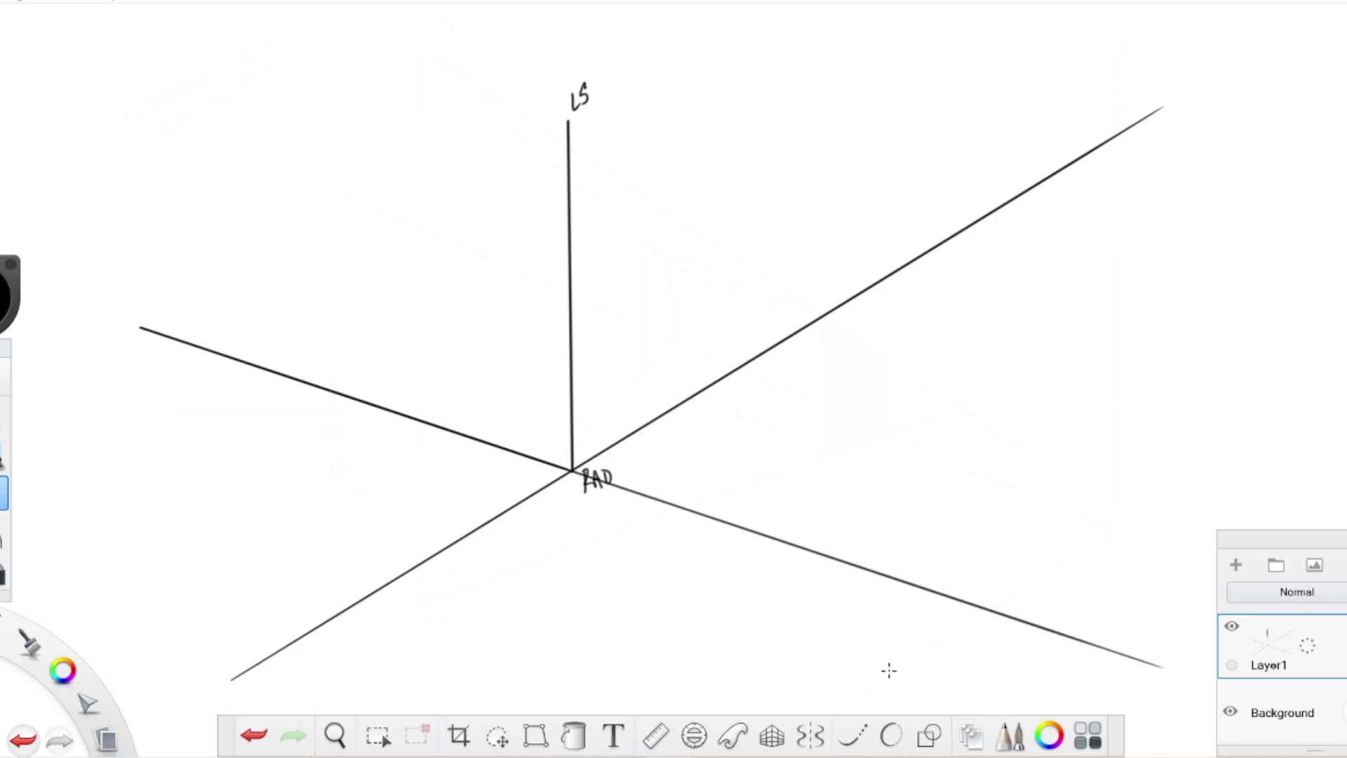
Step: Draw two short black vertical straight lines, one standing on each diagonal line to the right of RAD
{"action": "left_click", "coordinate": [931, 734]}
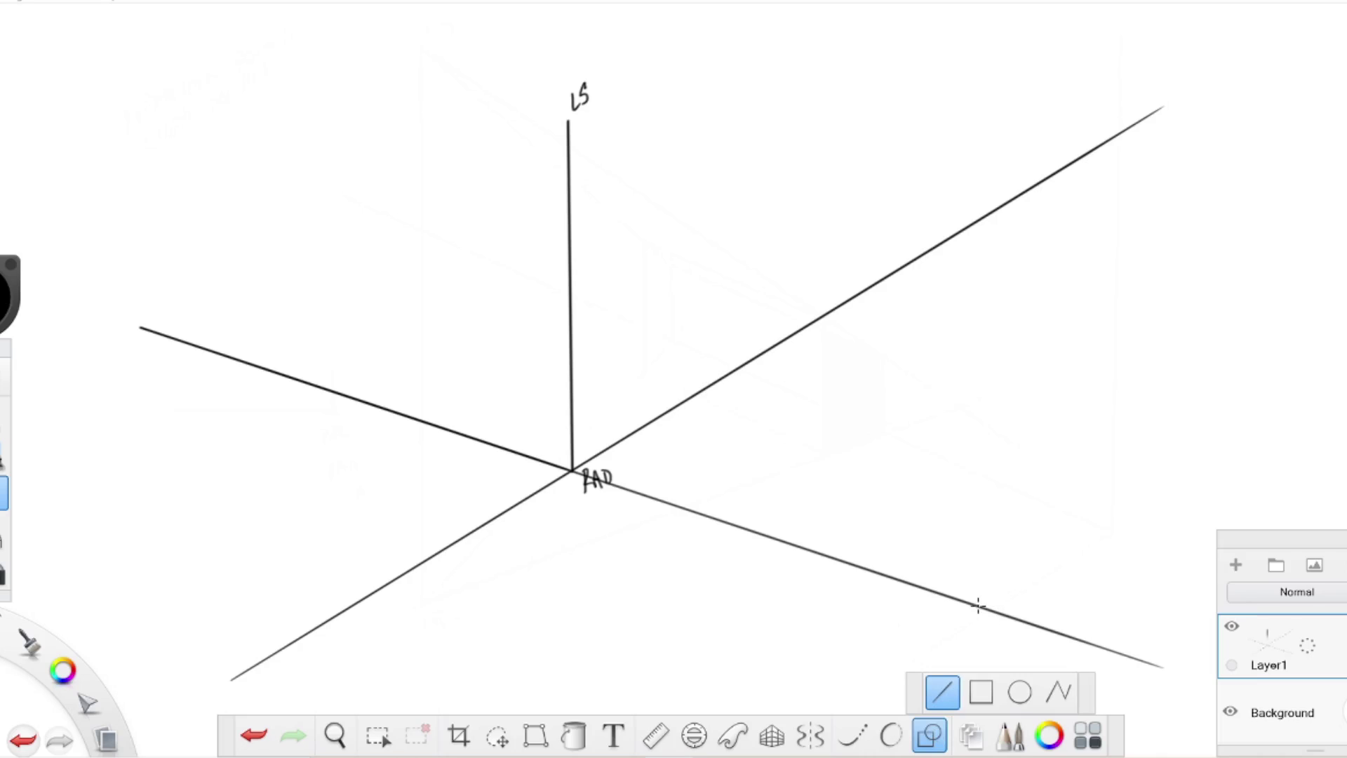
{"action": "left_click_drag", "start_coordinate": [981, 605], "coordinate": [987, 455]}
{"action": "left_click_drag", "start_coordinate": [981, 606], "coordinate": [981, 606]}
{"action": "left_click_drag", "start_coordinate": [900, 268], "coordinate": [900, 268]}
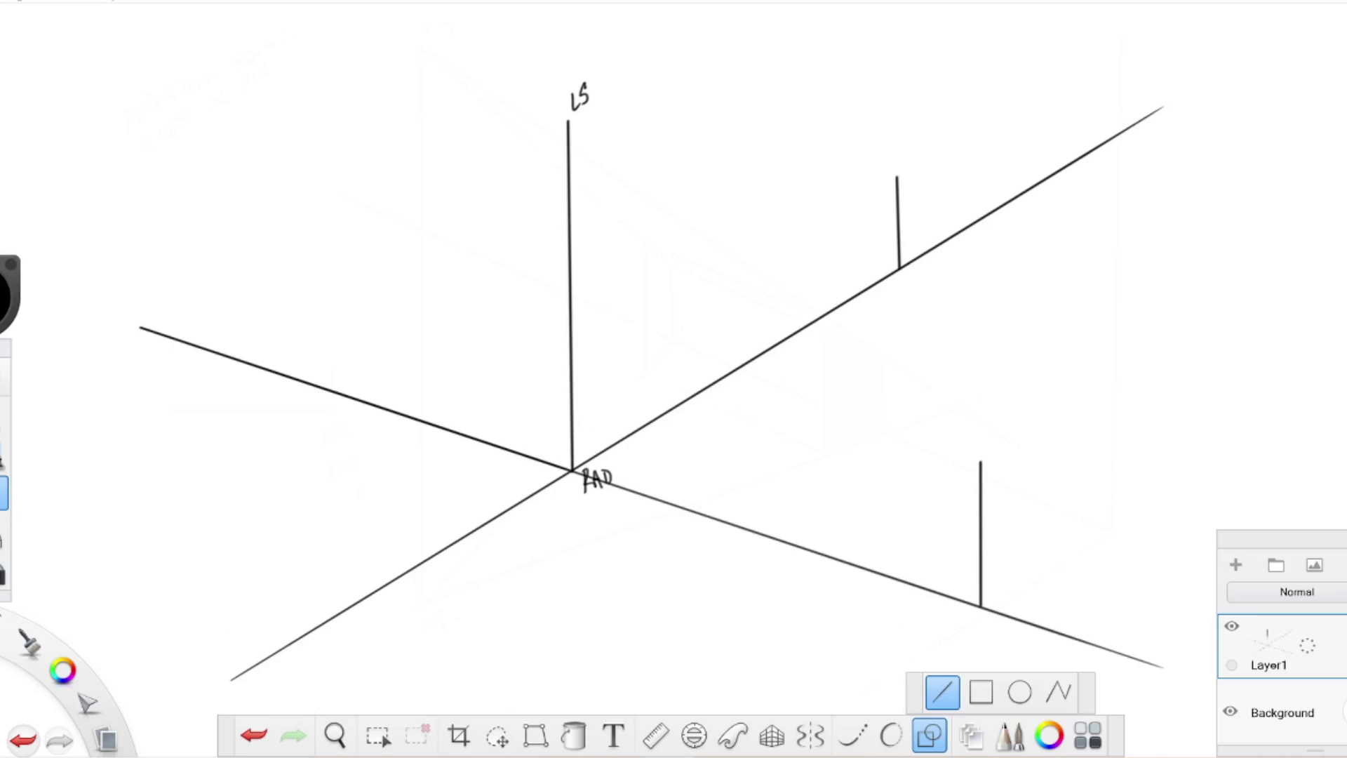
Step: Draw blue straight rays from LS across the tops of both short vertical lines towards the diagonal ground lines
{"action": "left_click", "coordinate": [10, 291]}
{"action": "left_click_drag", "start_coordinate": [603, 139], "coordinate": [1018, 195]}
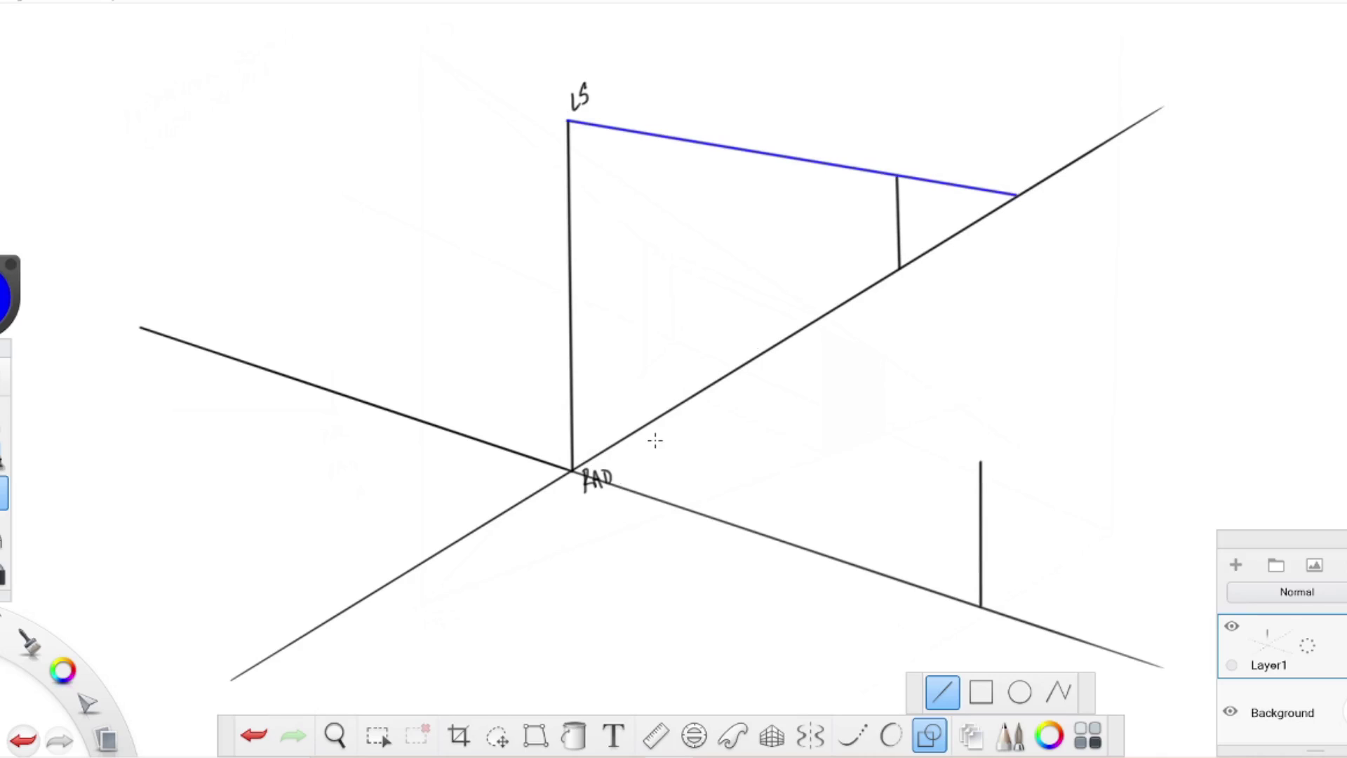
{"action": "left_click_drag", "start_coordinate": [570, 122], "coordinate": [1233, 670]}
{"action": "left_click_drag", "start_coordinate": [1249, 540], "coordinate": [1345, 284]}
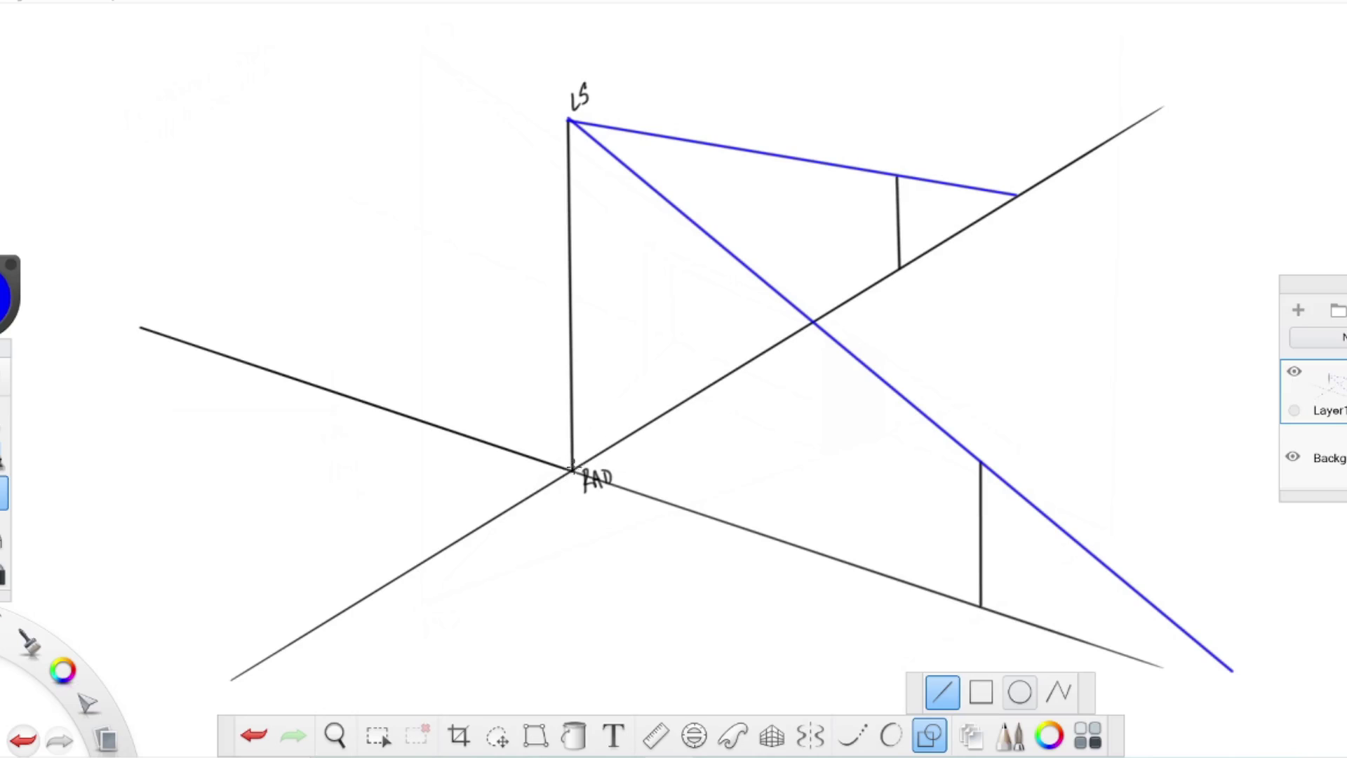
Step: Draw blue lines from RAD through the bases of both short verticals and extend the lower LS ray past its ground line
{"action": "left_click_drag", "start_coordinate": [571, 466], "coordinate": [1210, 80]}
{"action": "left_click_drag", "start_coordinate": [572, 469], "coordinate": [1261, 701]}
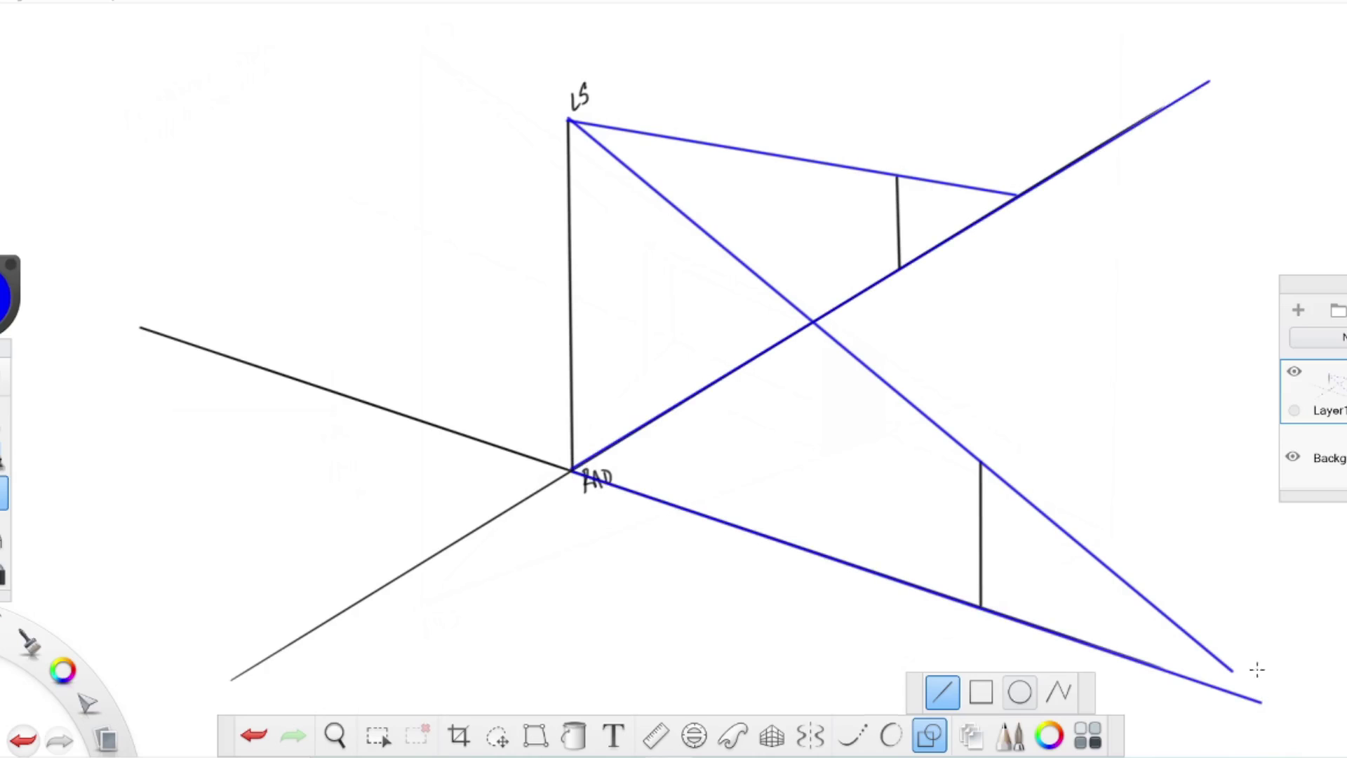
{"action": "left_click_drag", "start_coordinate": [572, 120], "coordinate": [1309, 736]}
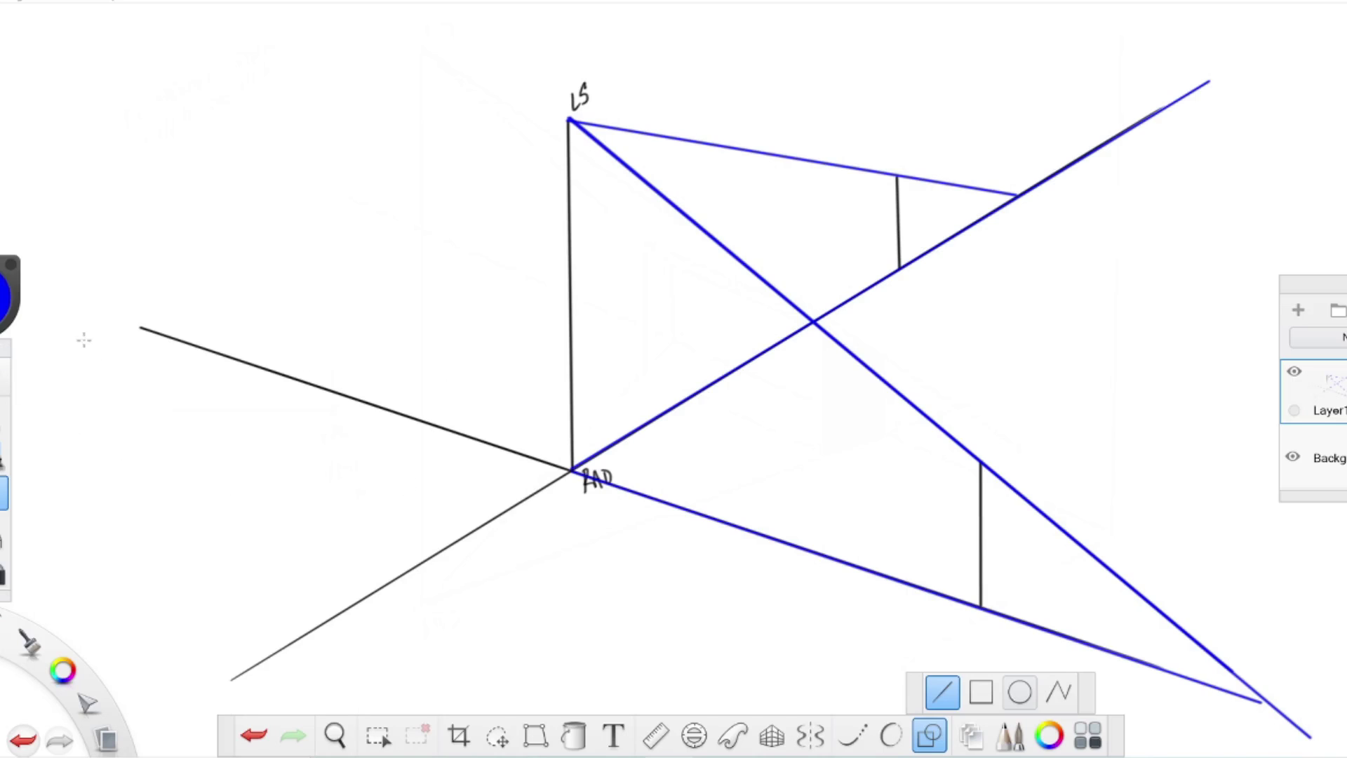
Step: Add freehand blue arrowheads to the ray ends and tick marks where the LS rays meet the ground lines
{"action": "left_click", "coordinate": [933, 735]}
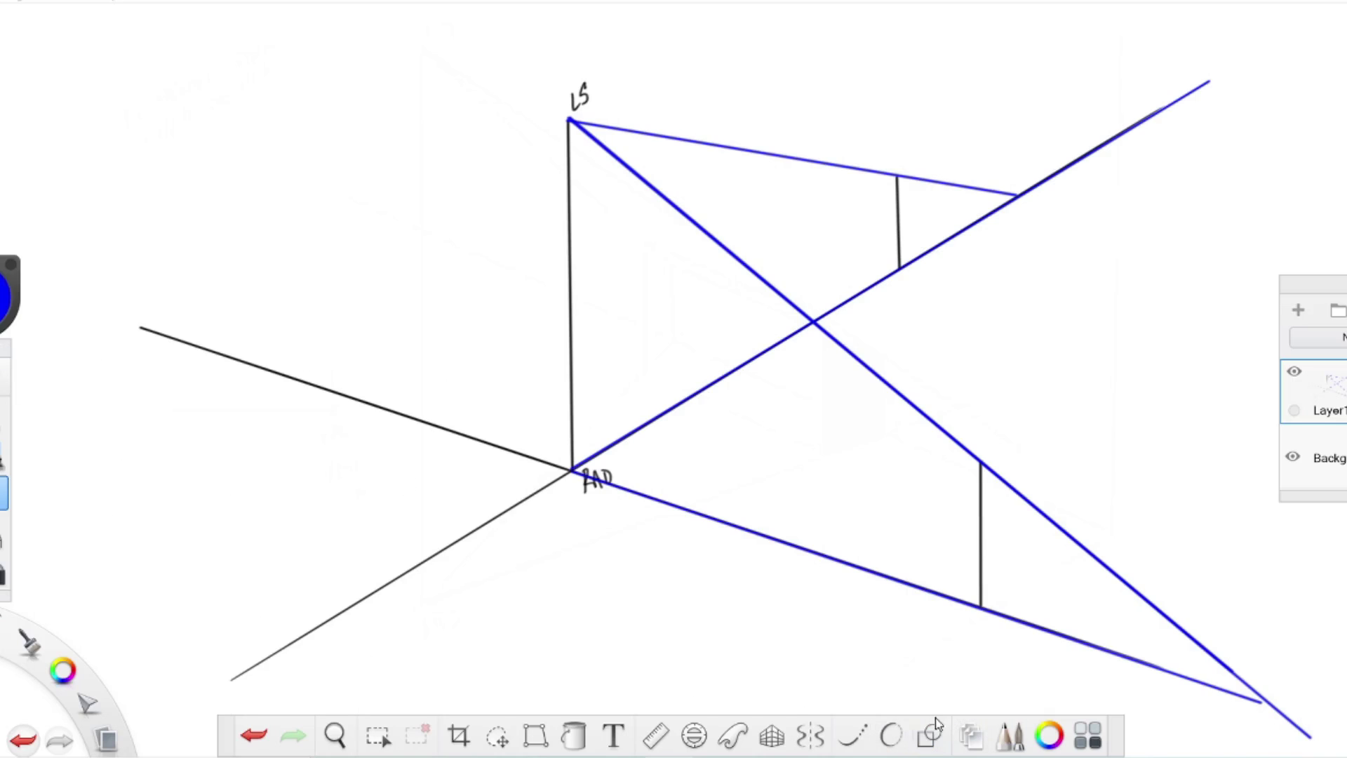
{"action": "left_click_drag", "start_coordinate": [1204, 75], "coordinate": [1214, 87]}
{"action": "left_click_drag", "start_coordinate": [1270, 699], "coordinate": [1309, 737]}
{"action": "left_click_drag", "start_coordinate": [1013, 195], "coordinate": [1052, 199]}
{"action": "mouse_move", "coordinate": [1056, 194]}
{"action": "left_mouse_down"}
{"action": "mouse_move", "coordinate": [1071, 200]}
{"action": "mouse_move", "coordinate": [1018, 206]}
{"action": "left_mouse_up"}
{"action": "left_click_drag", "start_coordinate": [1260, 682], "coordinate": [1261, 707]}
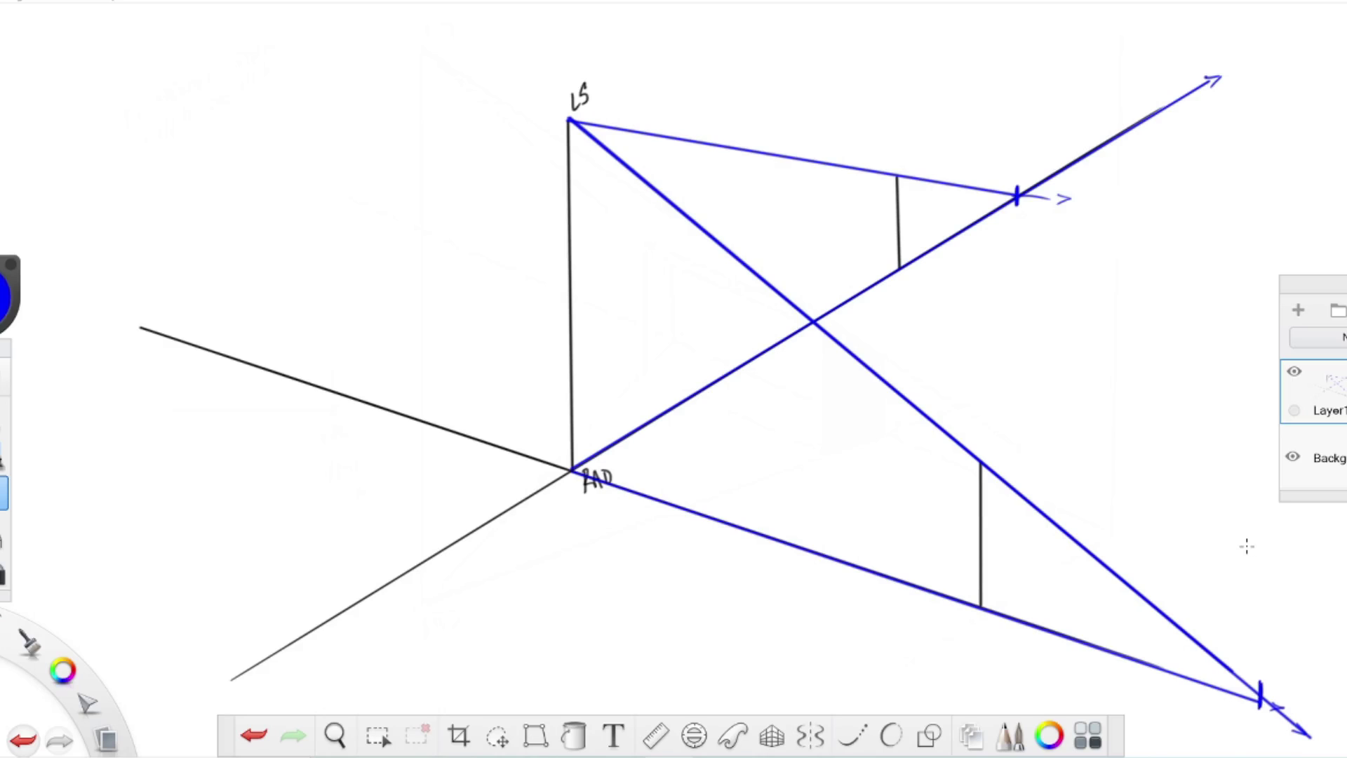
Step: Change the drawing colour to red for marking on the shadow construction
{"action": "left_click", "coordinate": [337, 734]}
{"action": "mouse_move", "coordinate": [694, 611]}
{"action": "left_mouse_down"}
{"action": "mouse_move", "coordinate": [798, 596]}
{"action": "mouse_move", "coordinate": [758, 601]}
{"action": "mouse_move", "coordinate": [896, 517]}
{"action": "mouse_move", "coordinate": [956, 501]}
{"action": "left_mouse_up"}
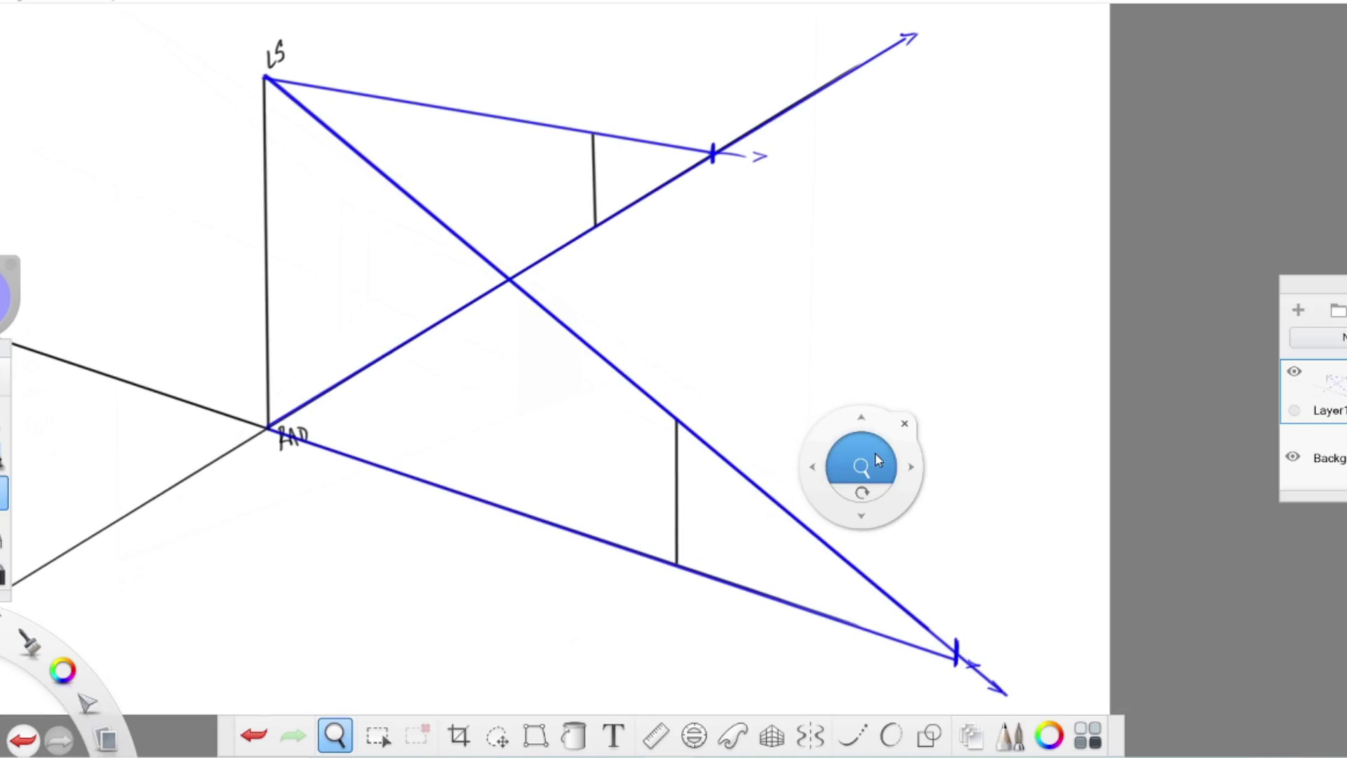
{"action": "left_click", "coordinate": [905, 424]}
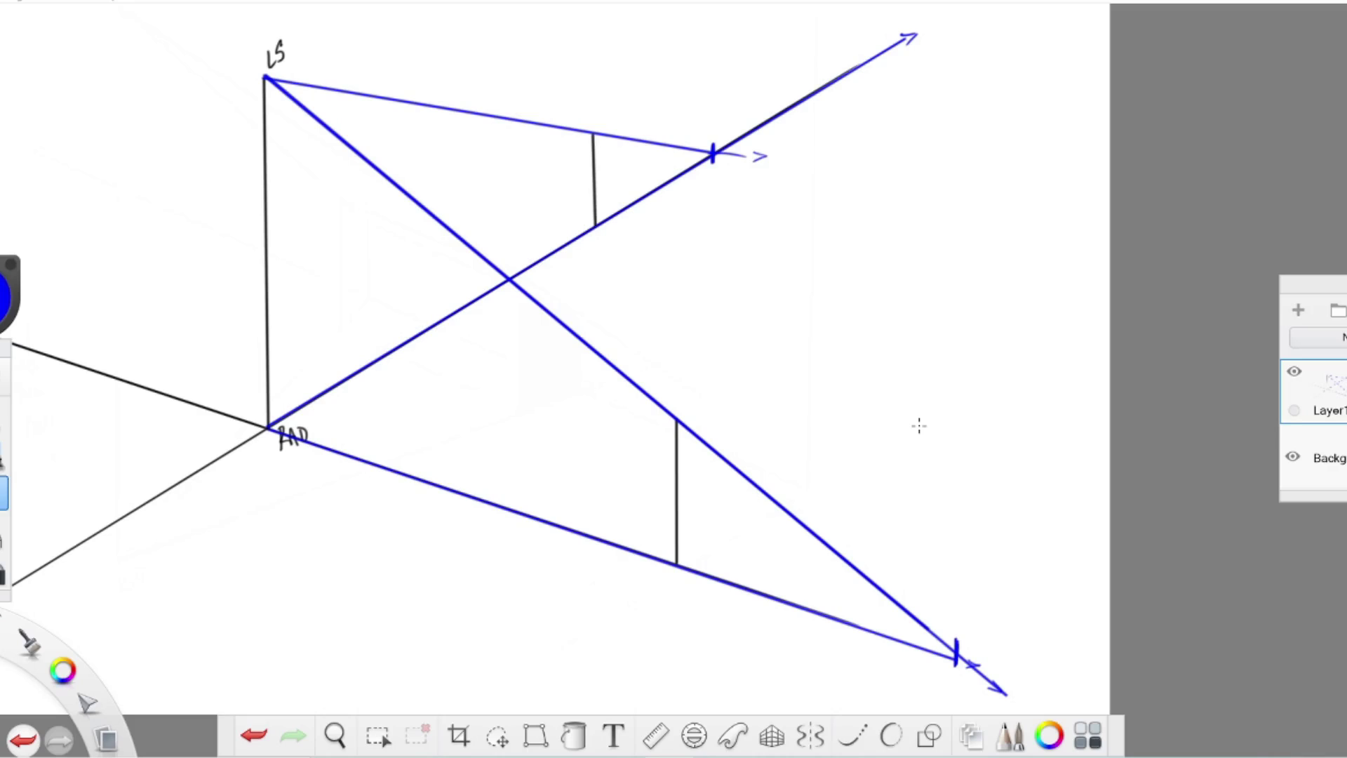
{"action": "left_click", "coordinate": [10, 294]}
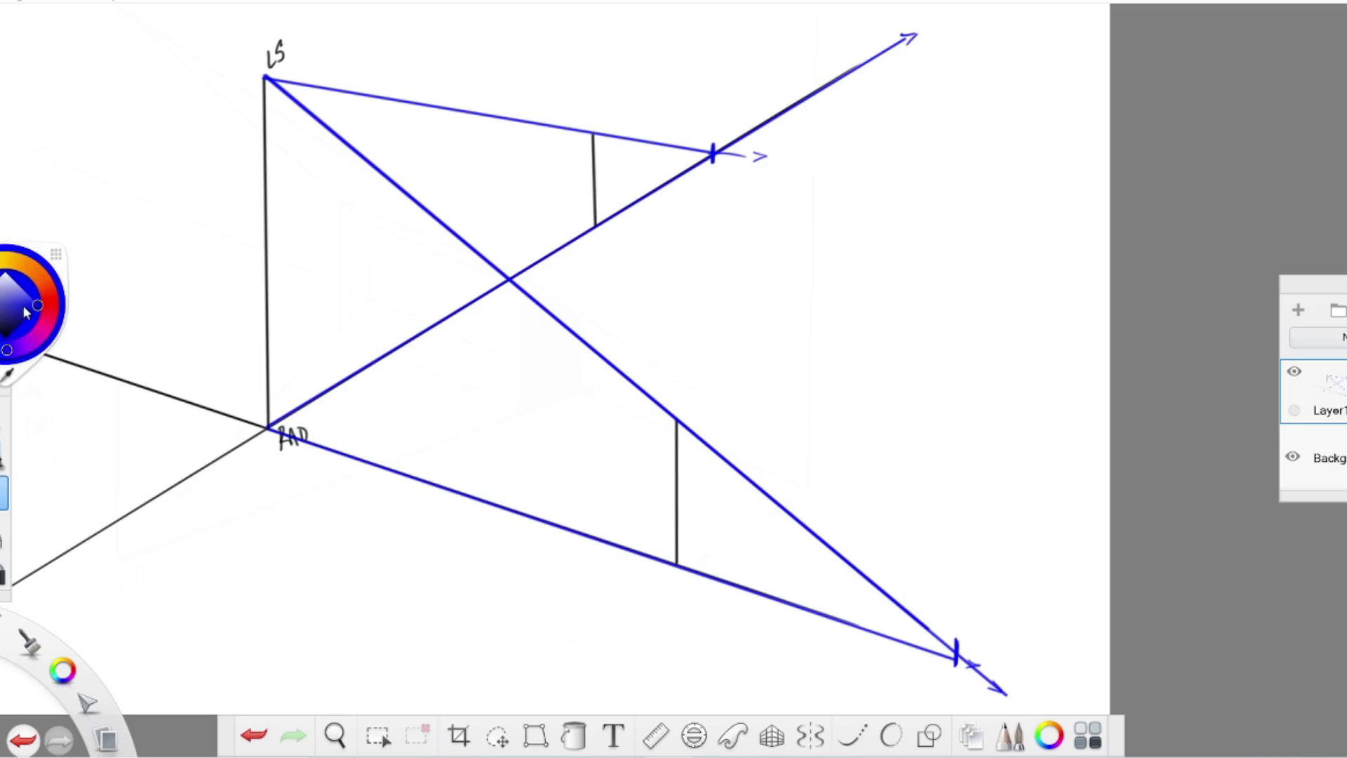
{"action": "left_click_drag", "start_coordinate": [42, 298], "coordinate": [58, 316]}
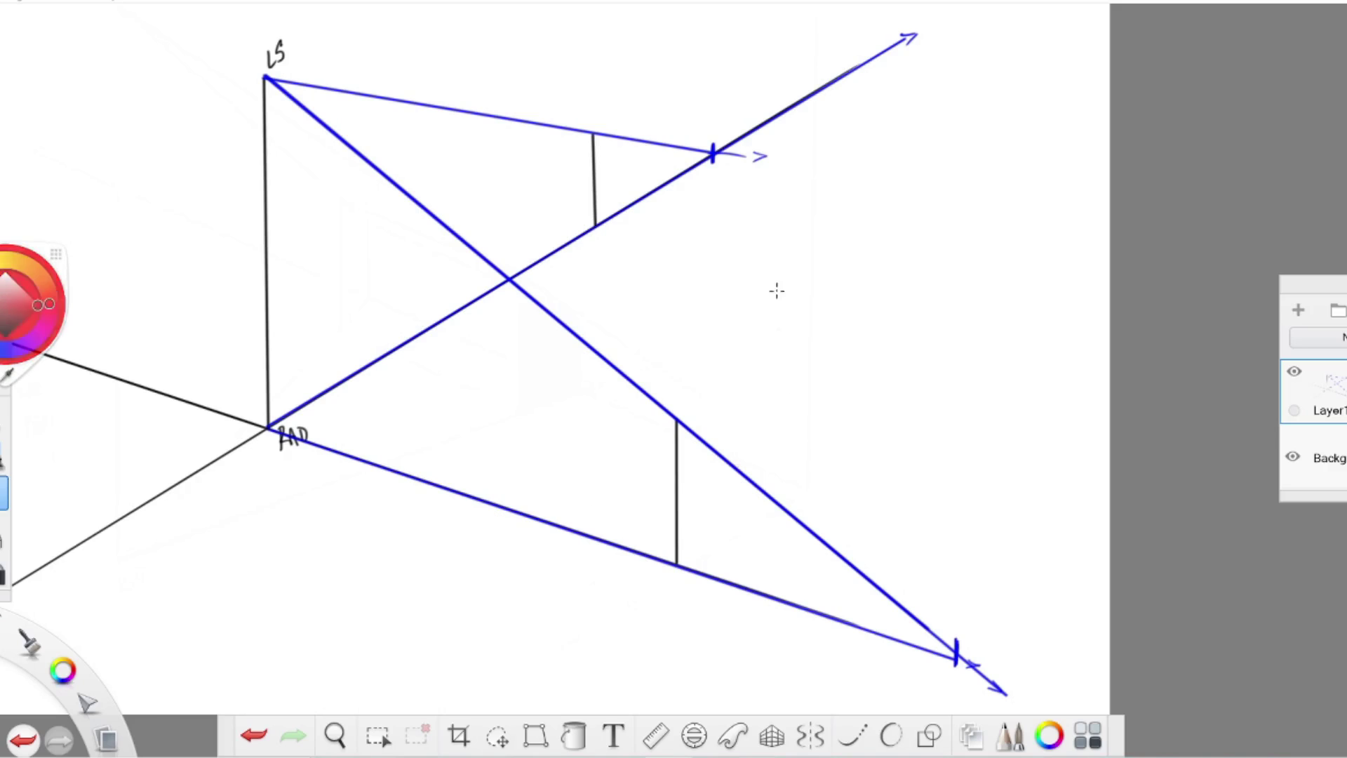